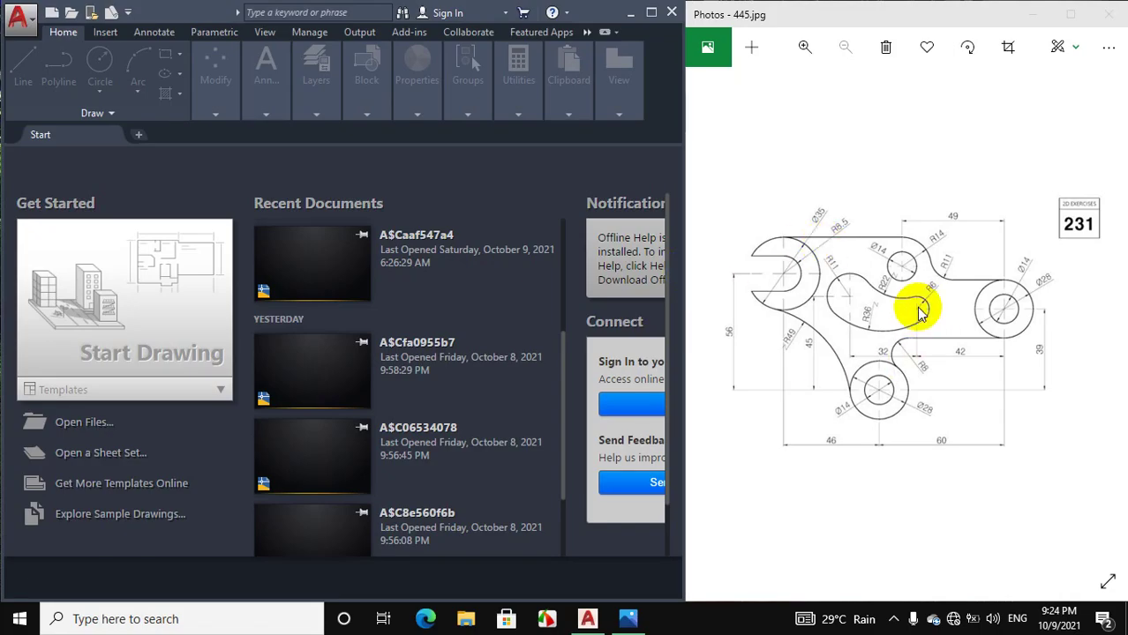
Start a new blank drawing, hide the grid and enable Ortho mode.
left_click(204, 300)
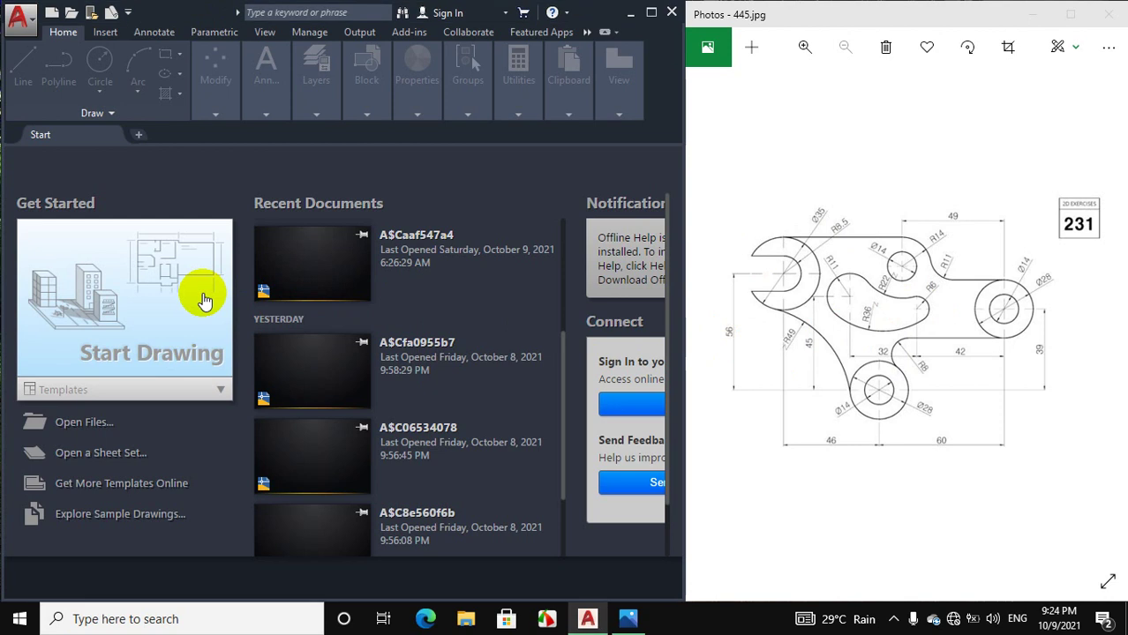
left_click(204, 300)
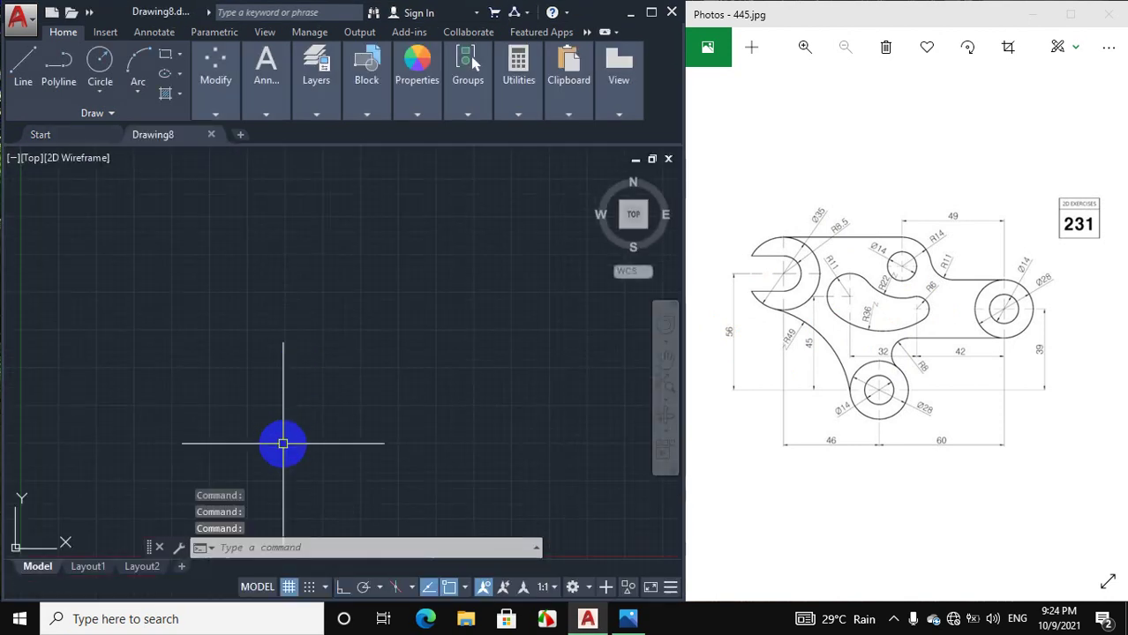
left_click(287, 588)
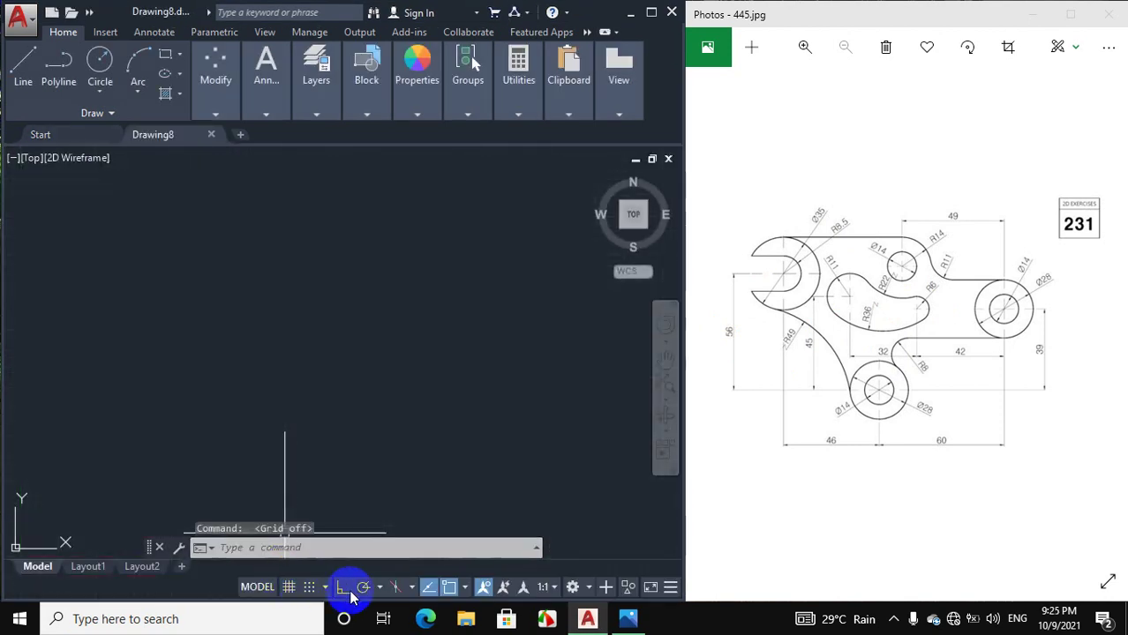
left_click(342, 587)
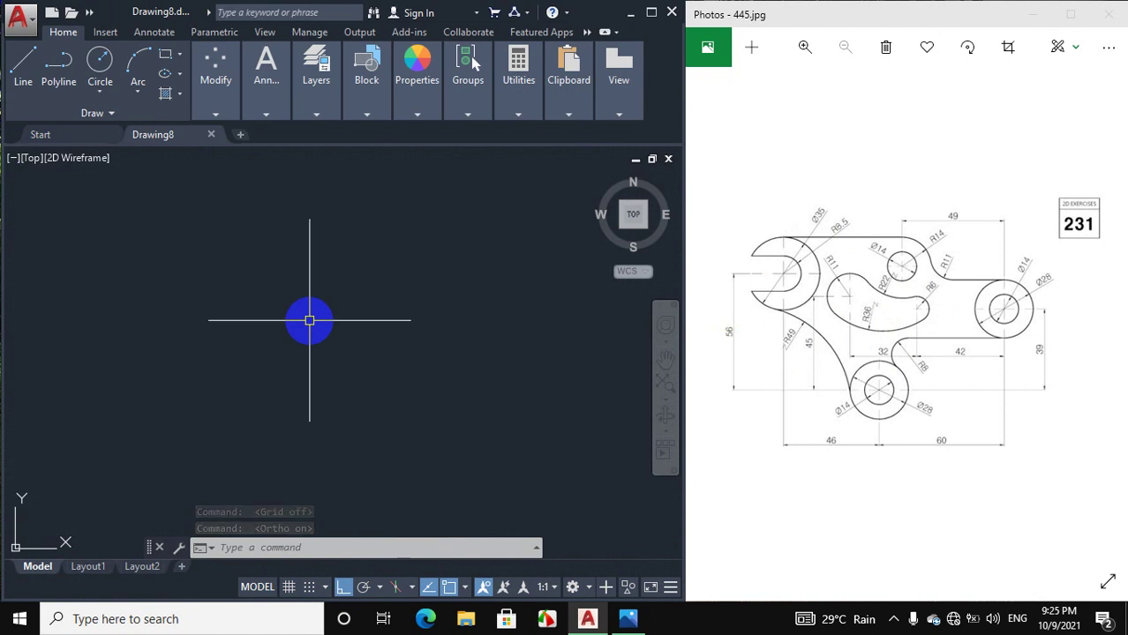
Set the model space limits with lower left corner 0,0 and upper right corner 420,594.
type("lim")
key("Escape")
type("limits")
key("Return")
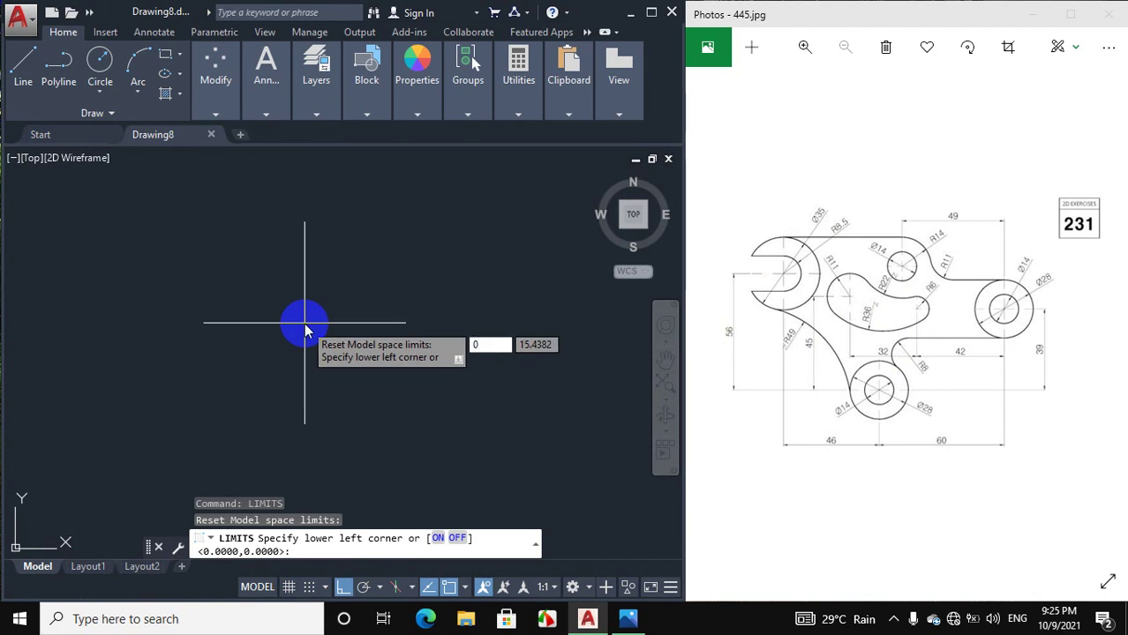
type("0")
key("Tab")
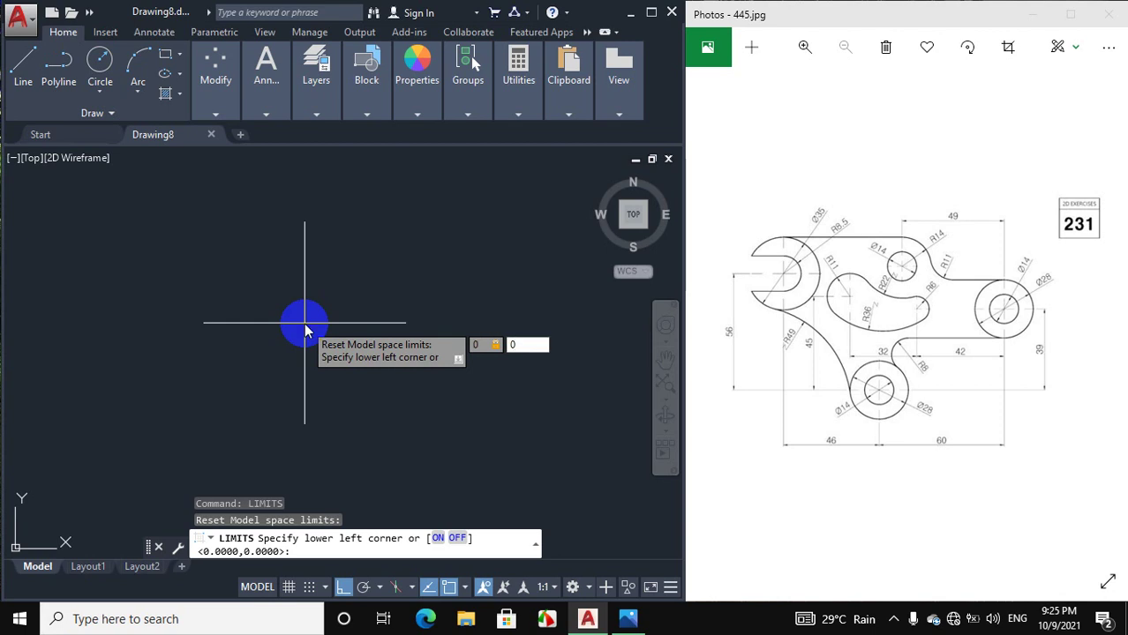
type("0")
key("Return")
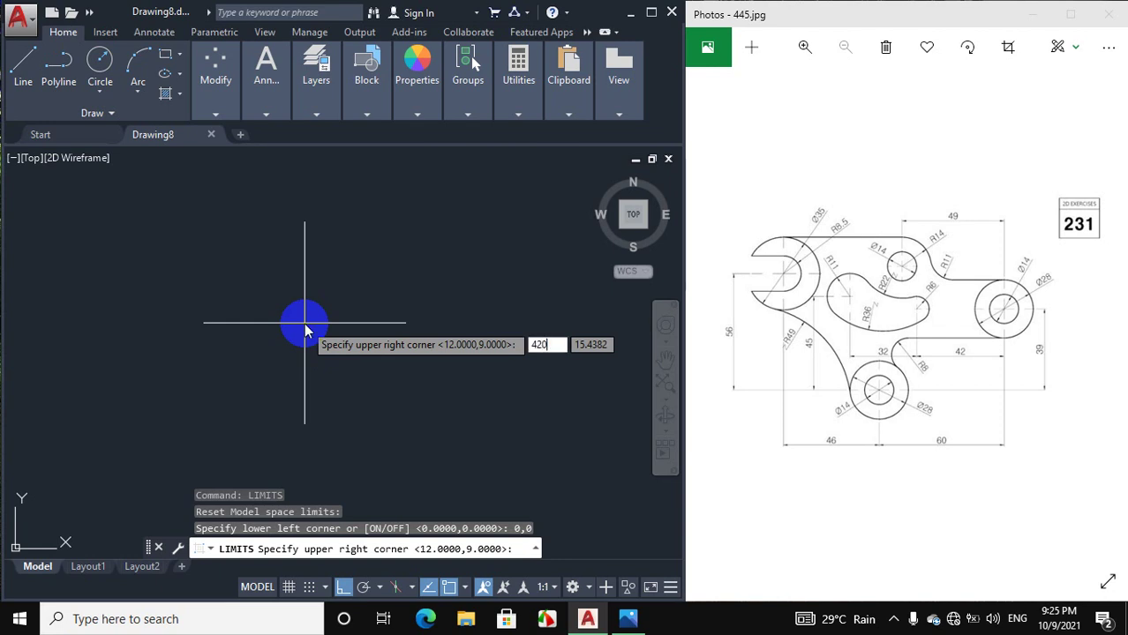
type("420")
key("Tab")
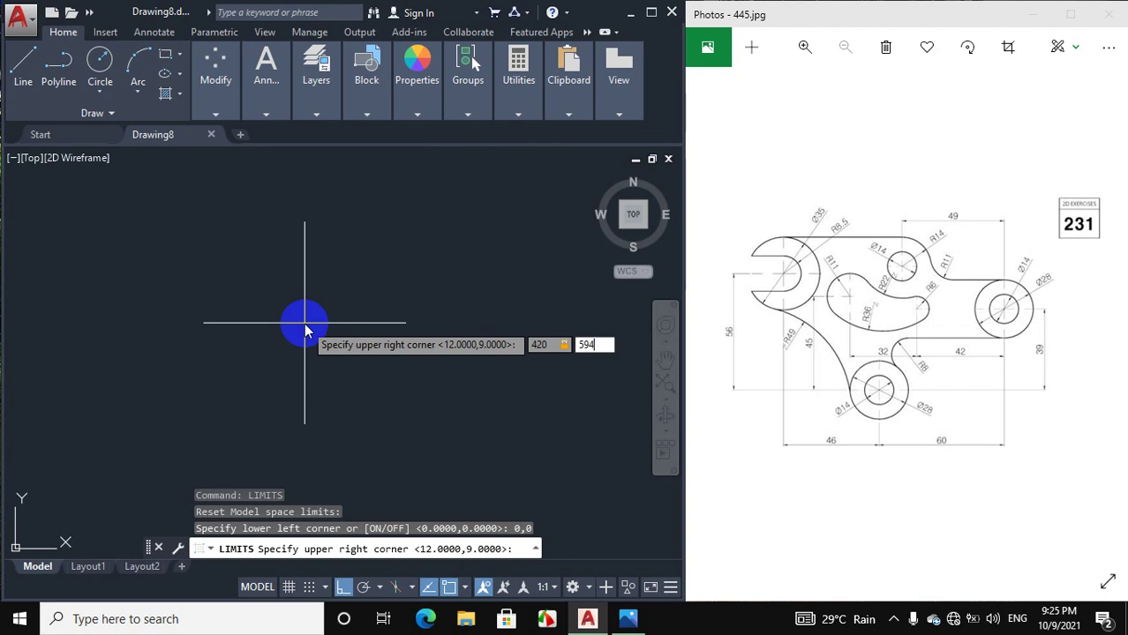
key("Return")
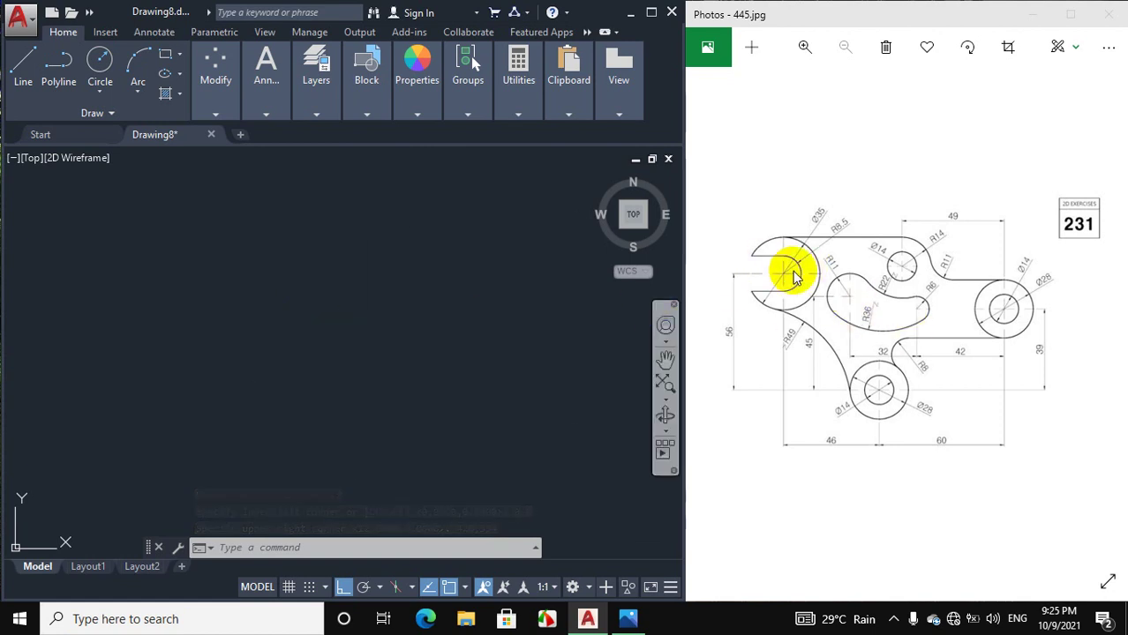
Draw a circle of diameter 35 in the empty drawing area for the outside of the wrench head.
scroll(788, 272, "up", 3)
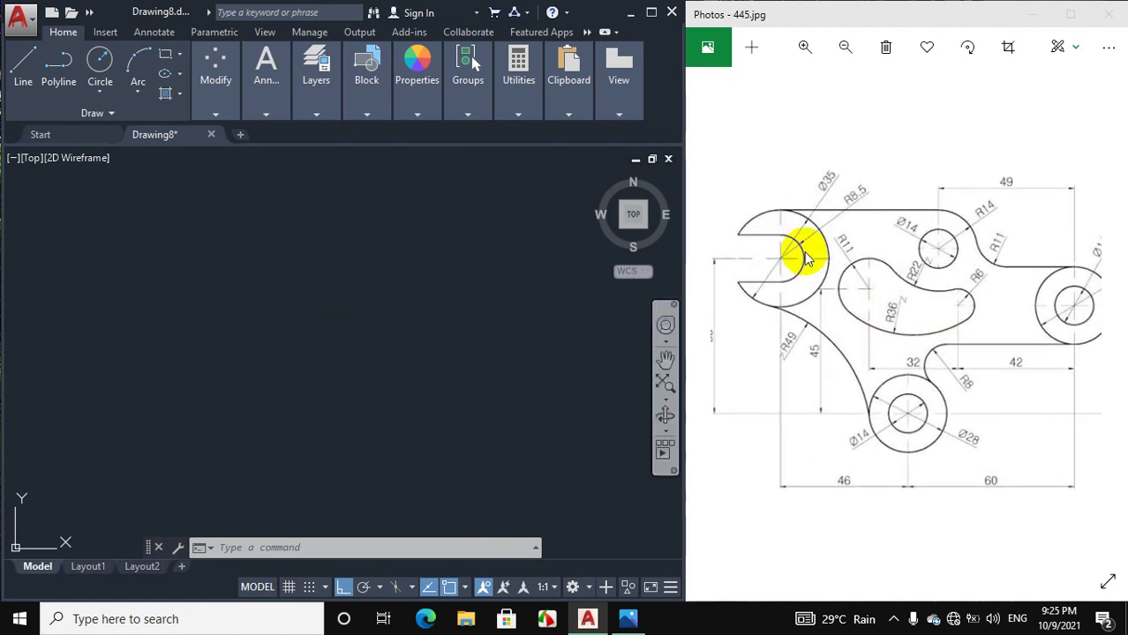
scroll(790, 253, "up", 2)
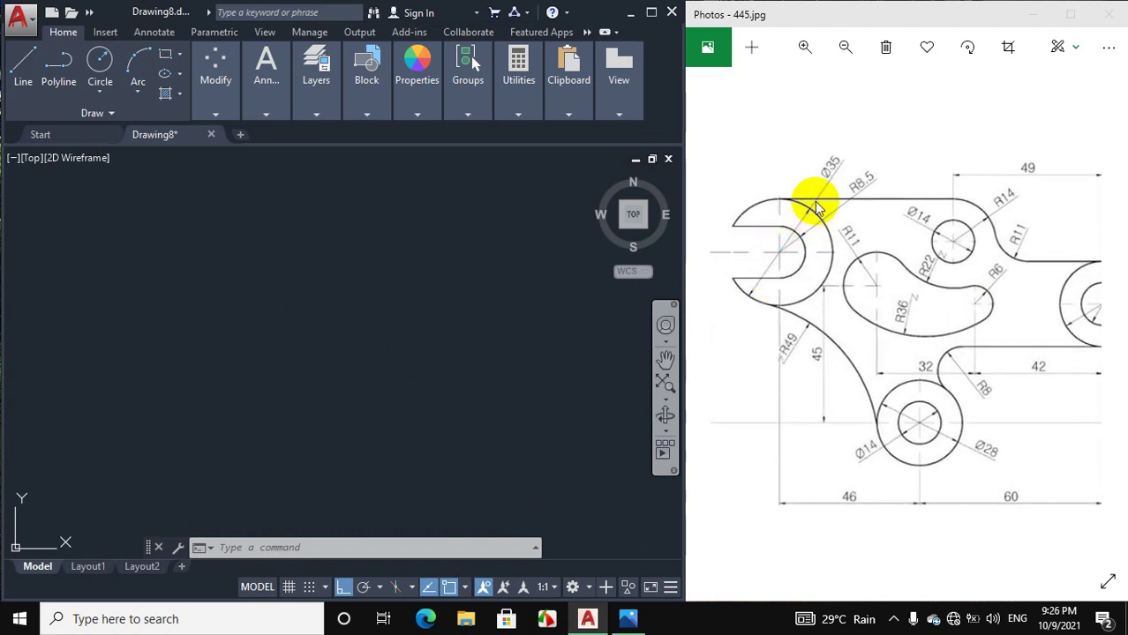
left_click(243, 233)
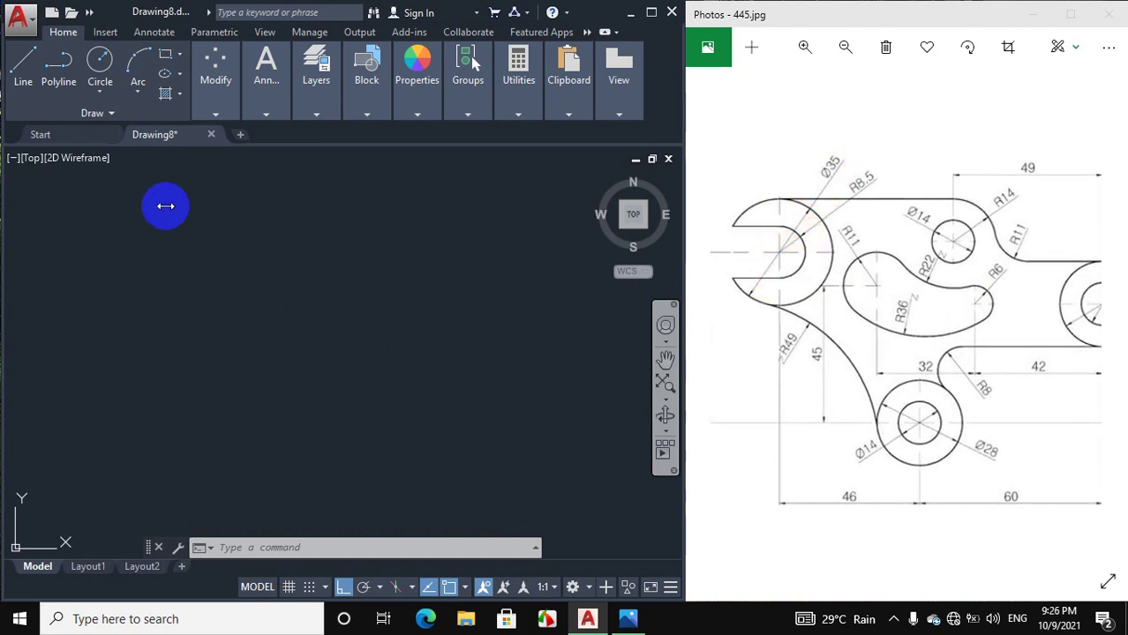
left_click(103, 97)
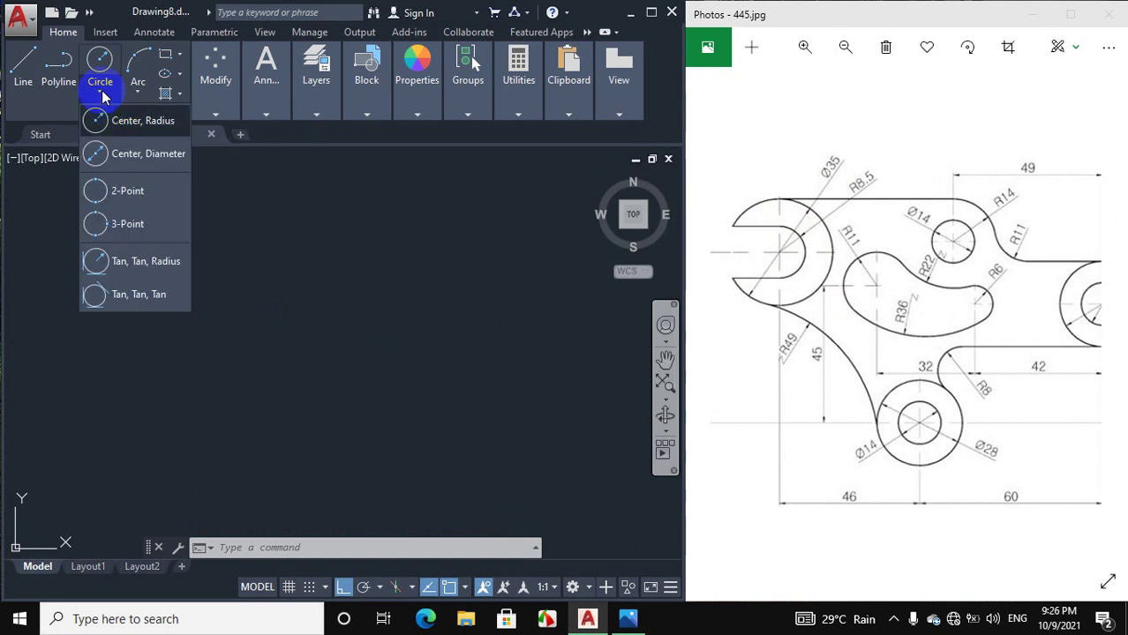
left_click(128, 156)
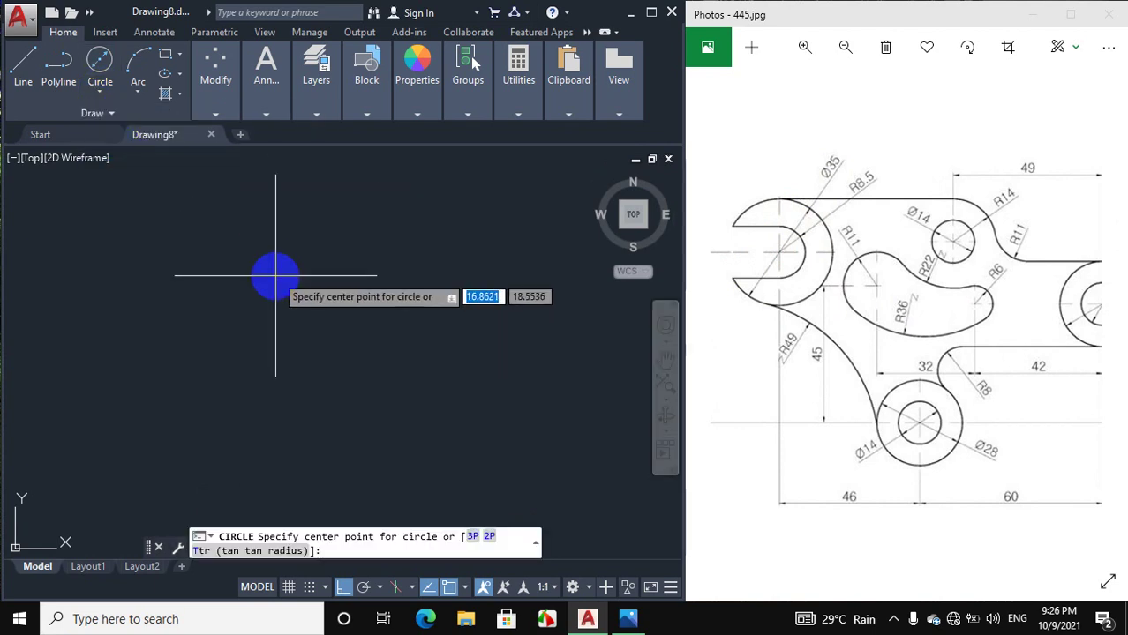
left_click(276, 278)
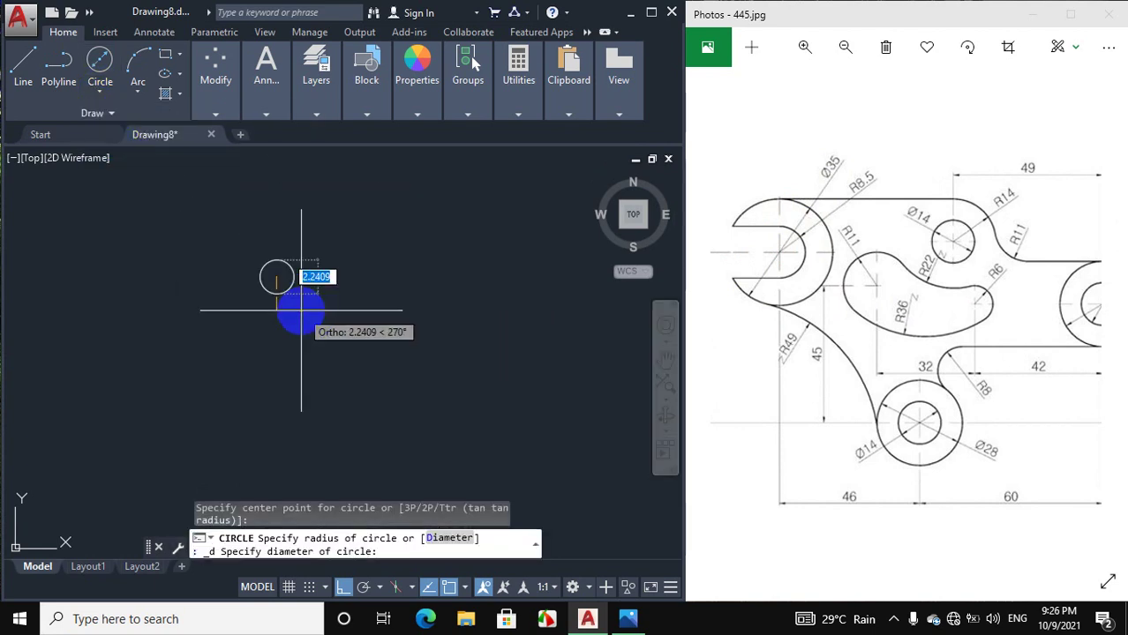
type("35")
key("Return")
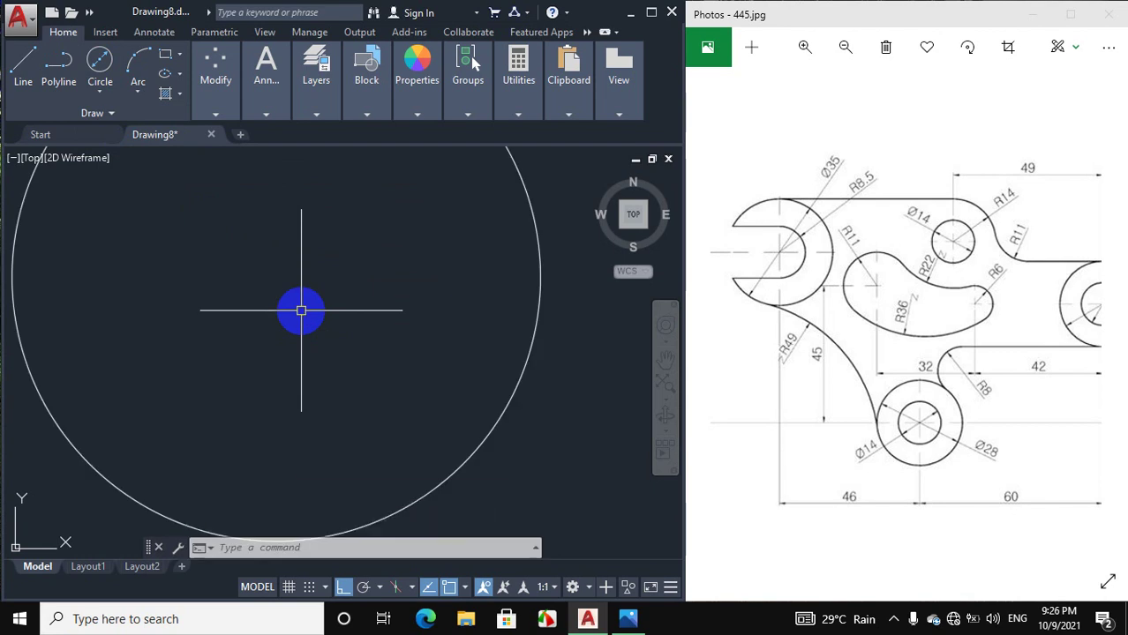
scroll(301, 310, "down", 2)
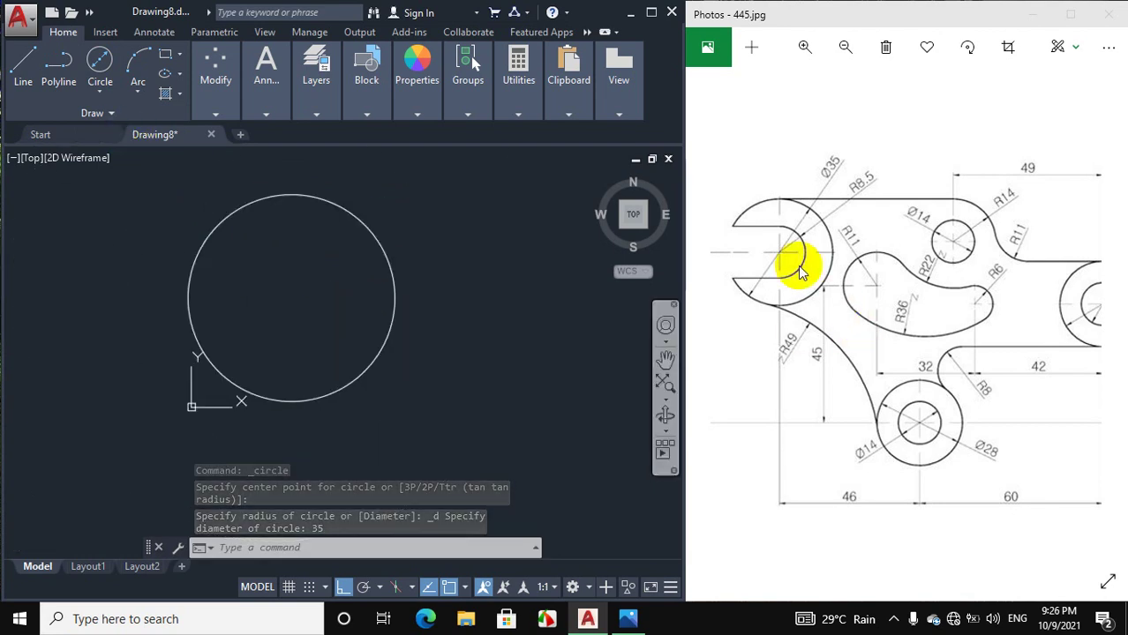
Draw a concentric circle of radius 8.5 inside the 35-diameter circle for the wrench jaw.
scroll(798, 245, "up", 1)
scroll(799, 245, "up", 1)
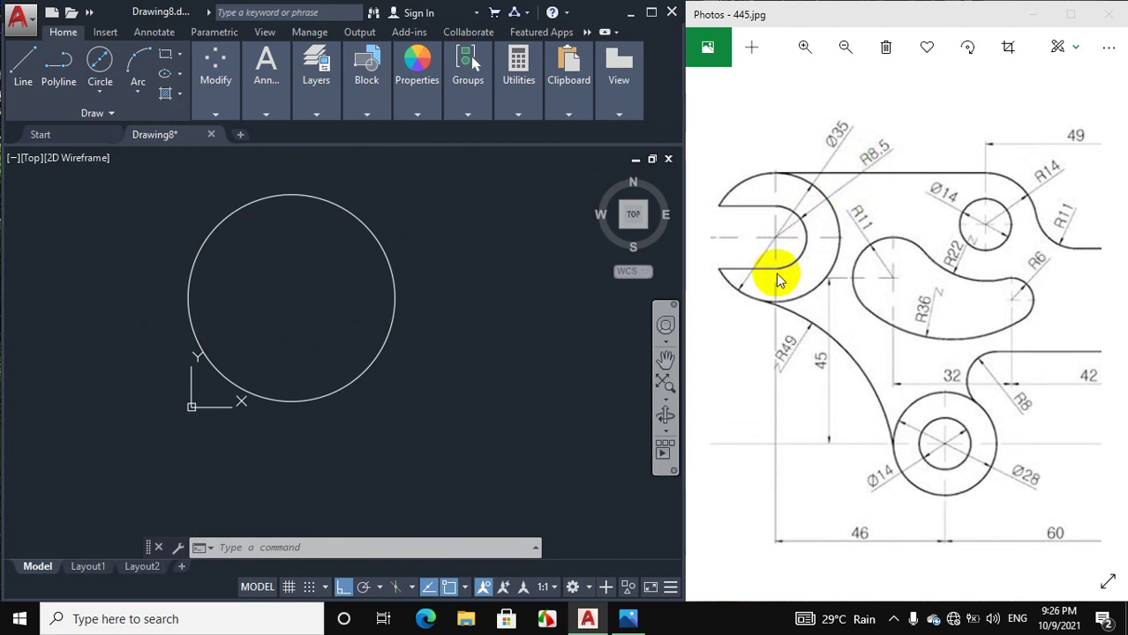
left_click(98, 94)
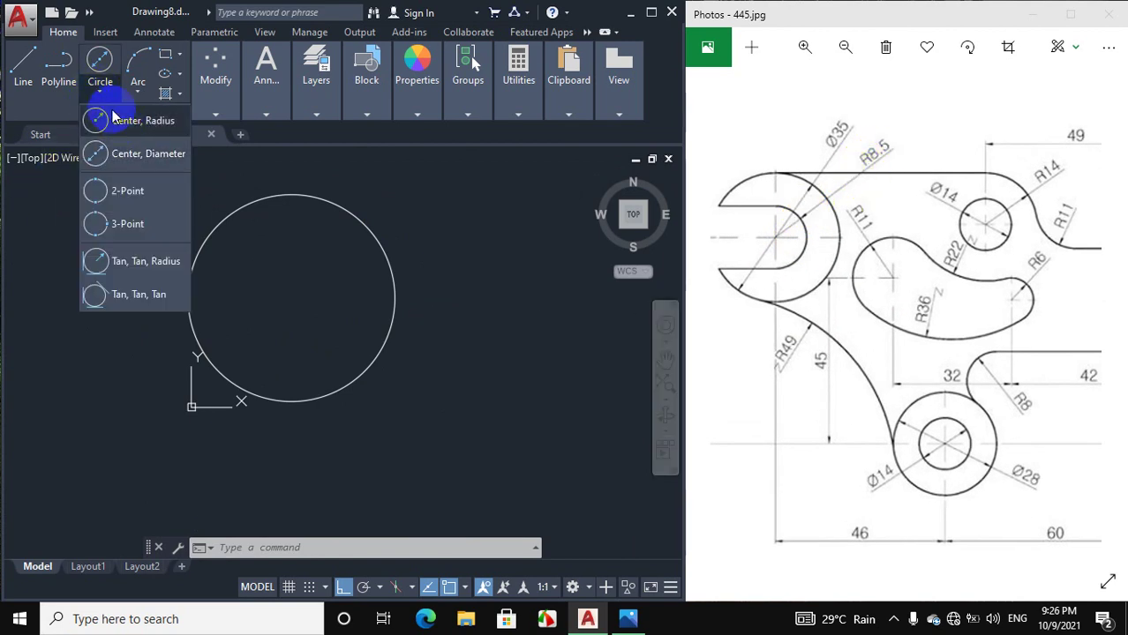
left_click(121, 115)
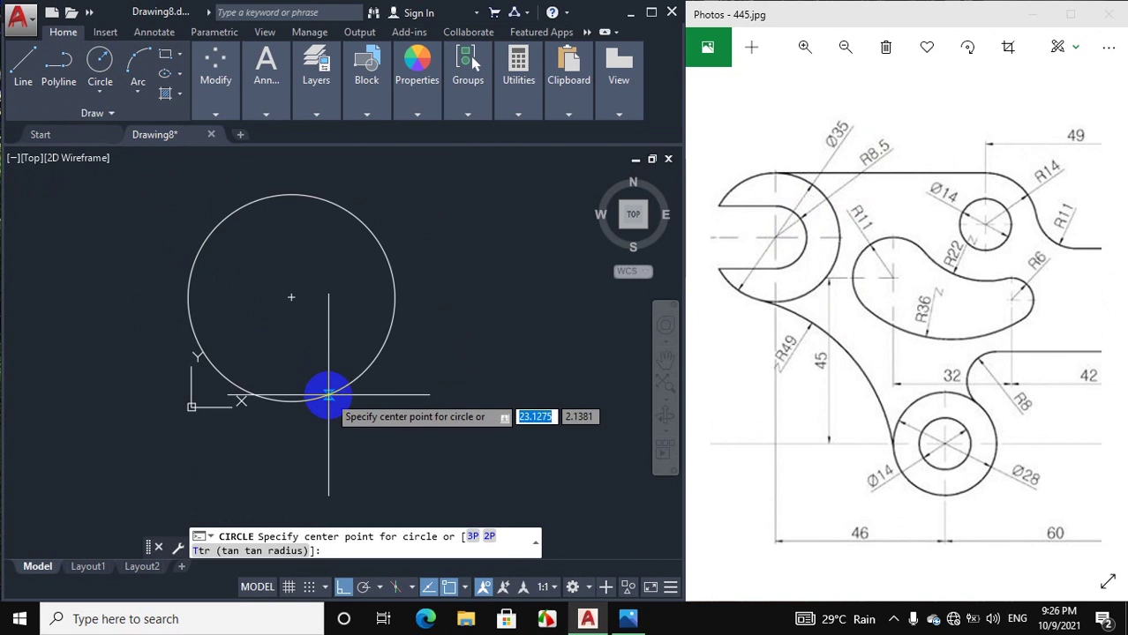
left_click(292, 298)
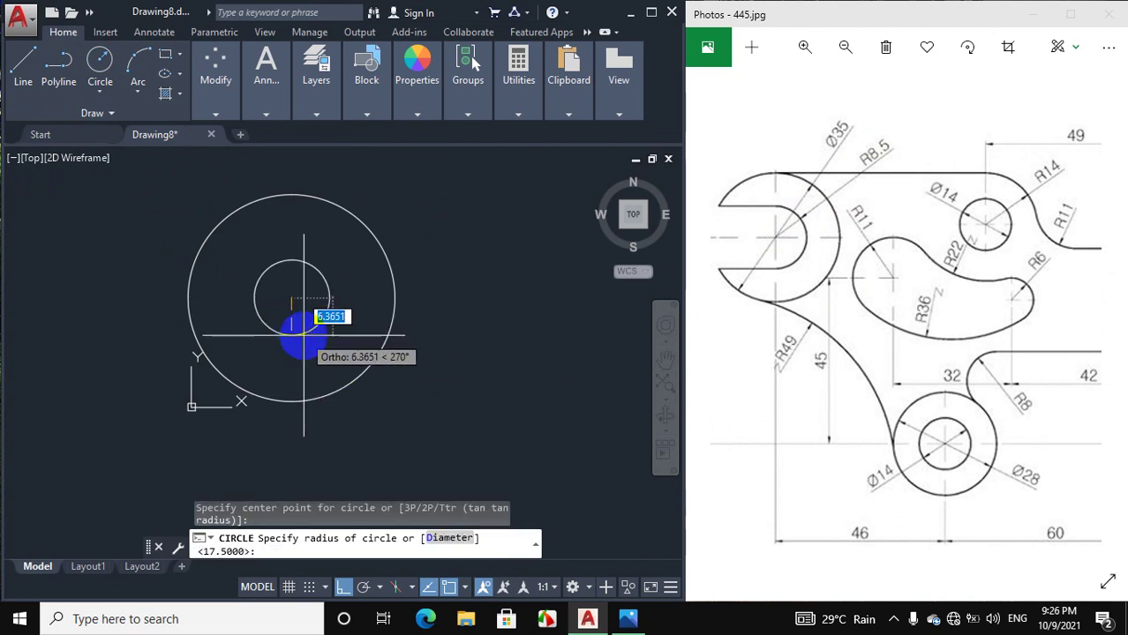
type("8.5")
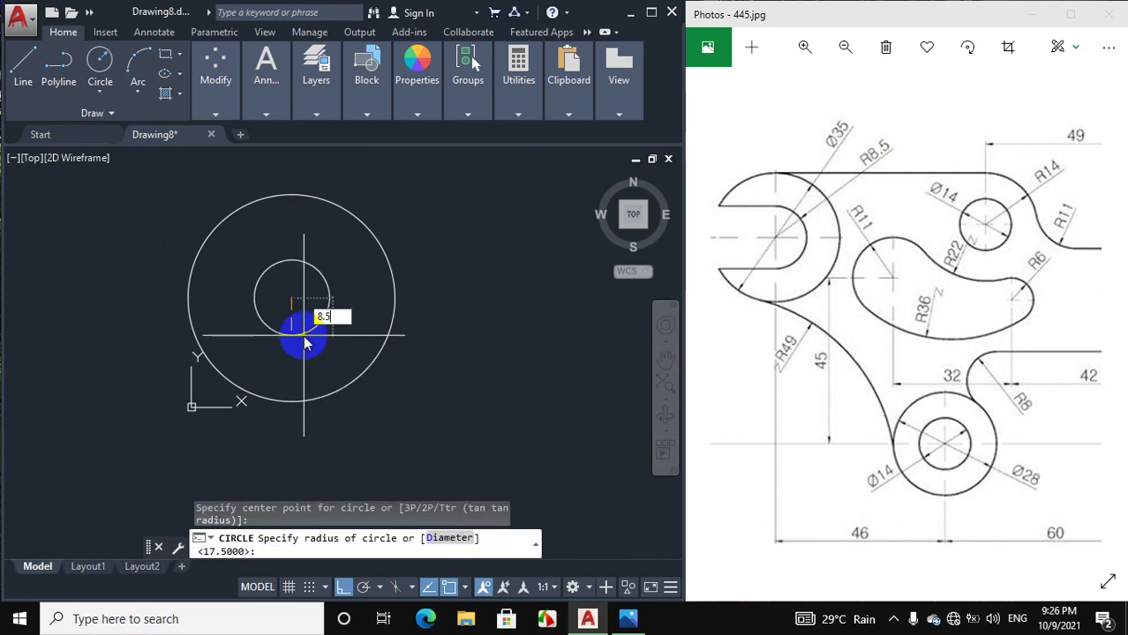
key("Return")
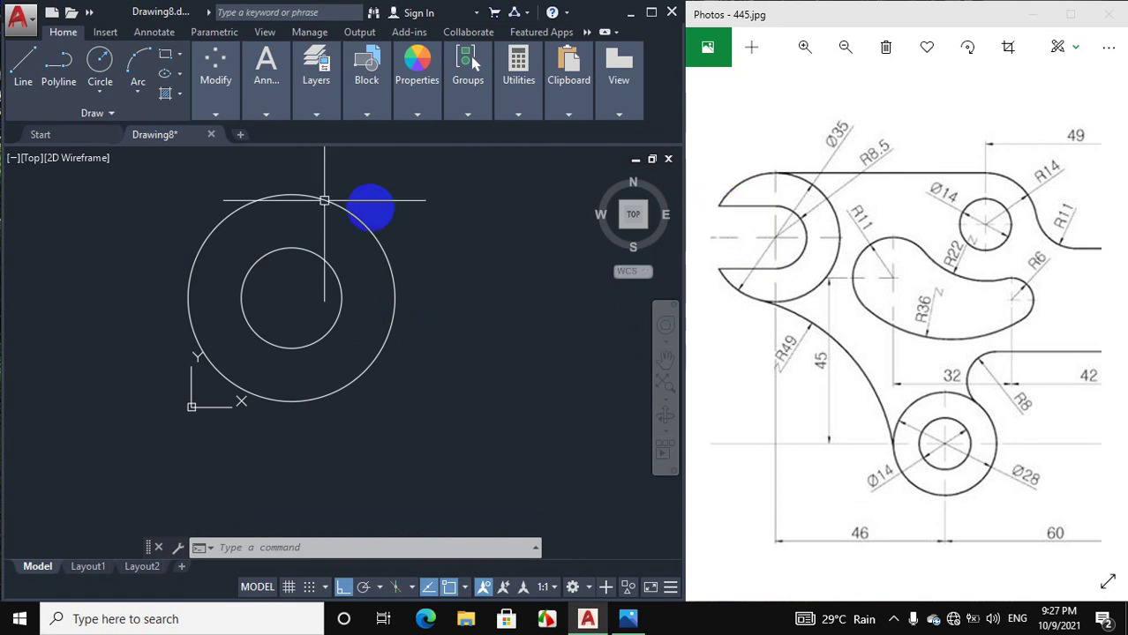
Draw a horizontal line from the inner circle's top quadrant leftward past the outer circle.
left_click(23, 66)
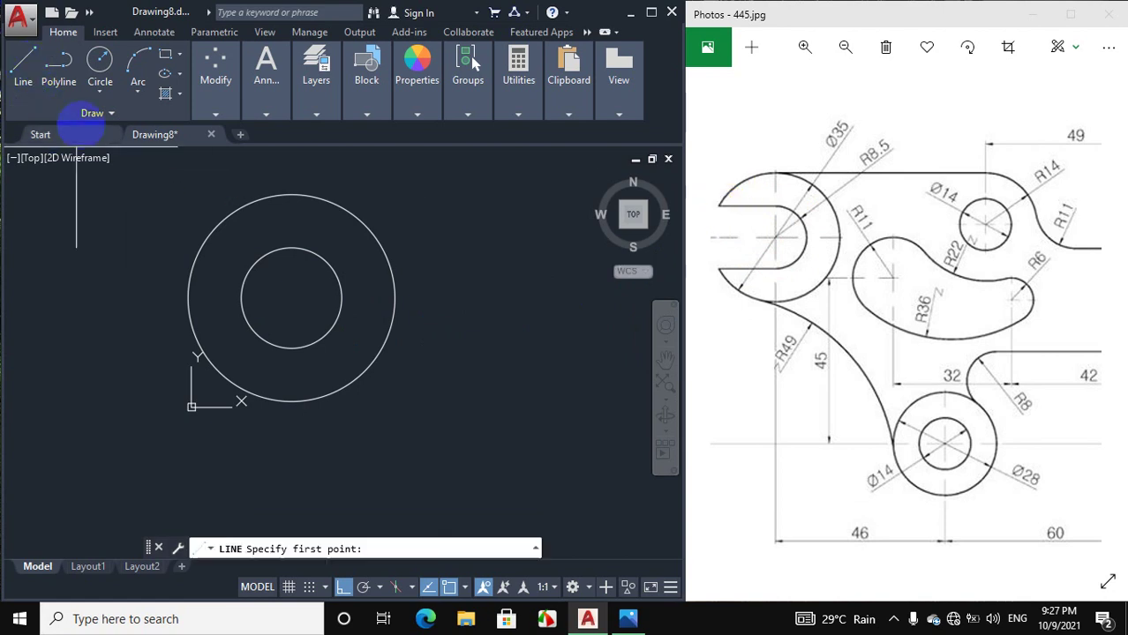
left_click(291, 248)
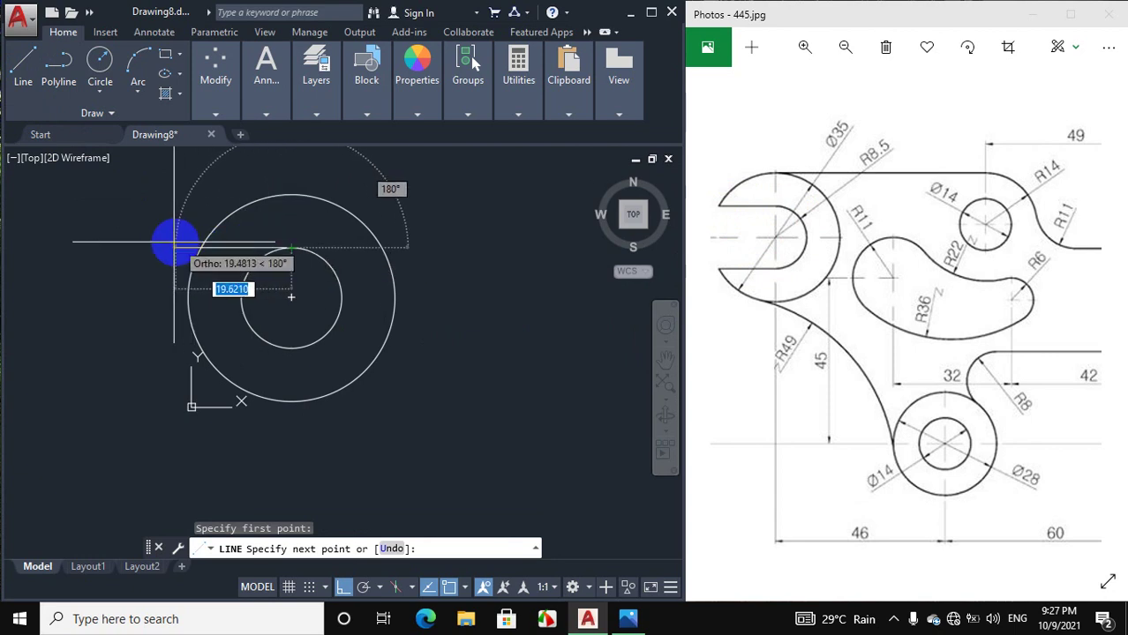
left_click(168, 241)
right_click(164, 253)
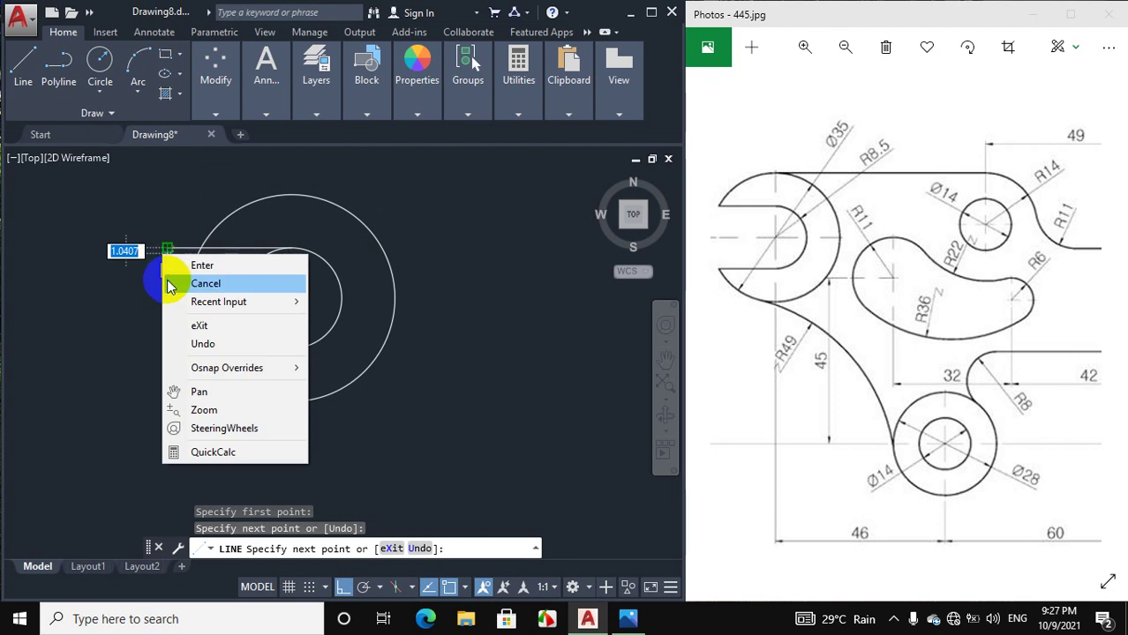
left_click(206, 284)
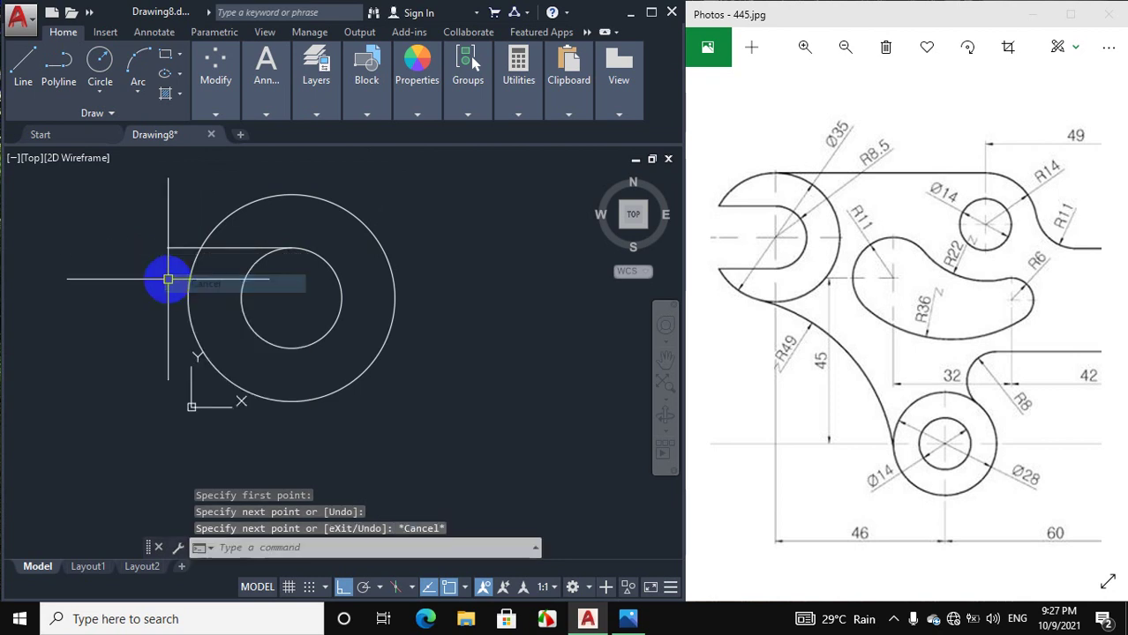
Draw a horizontal line from the inner circle's bottom quadrant leftward past the outer circle.
left_click(30, 63)
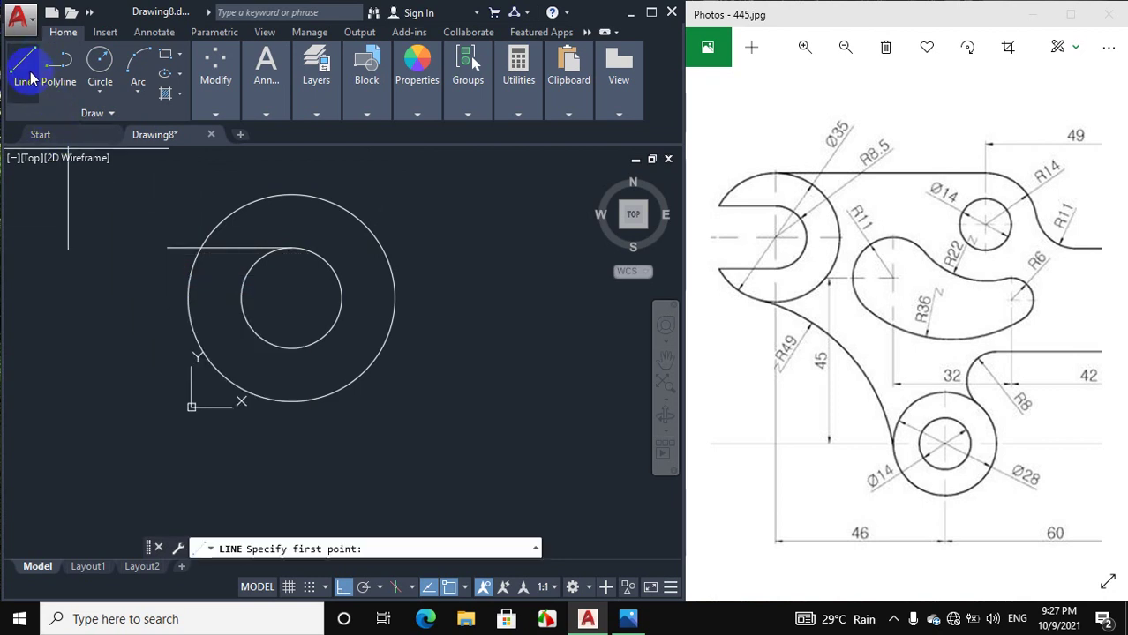
left_click(292, 348)
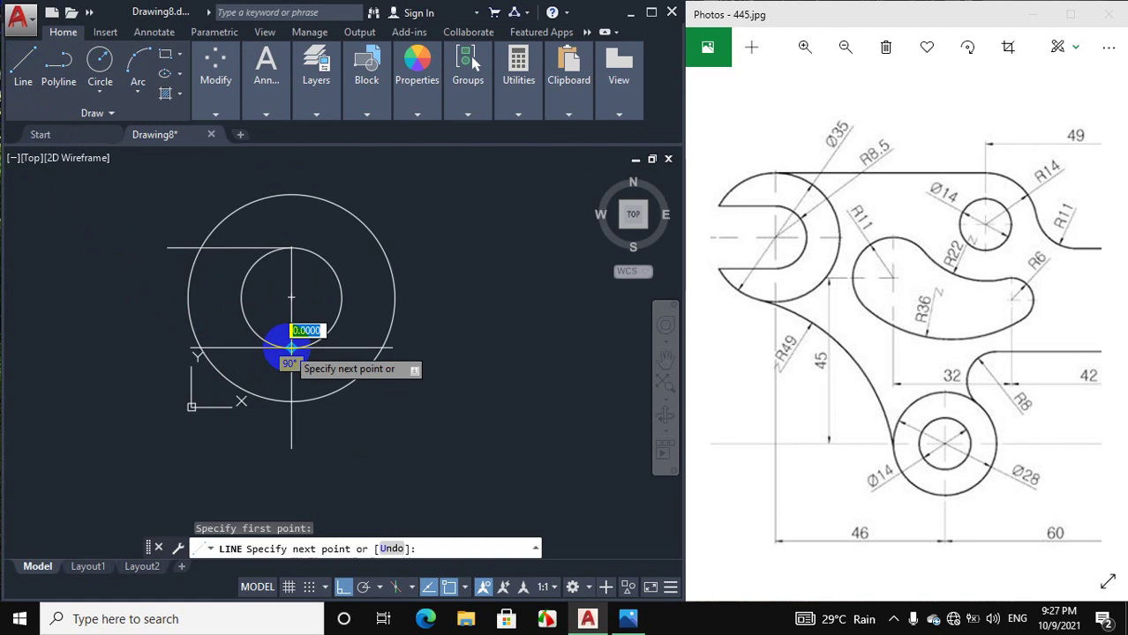
left_click(160, 345)
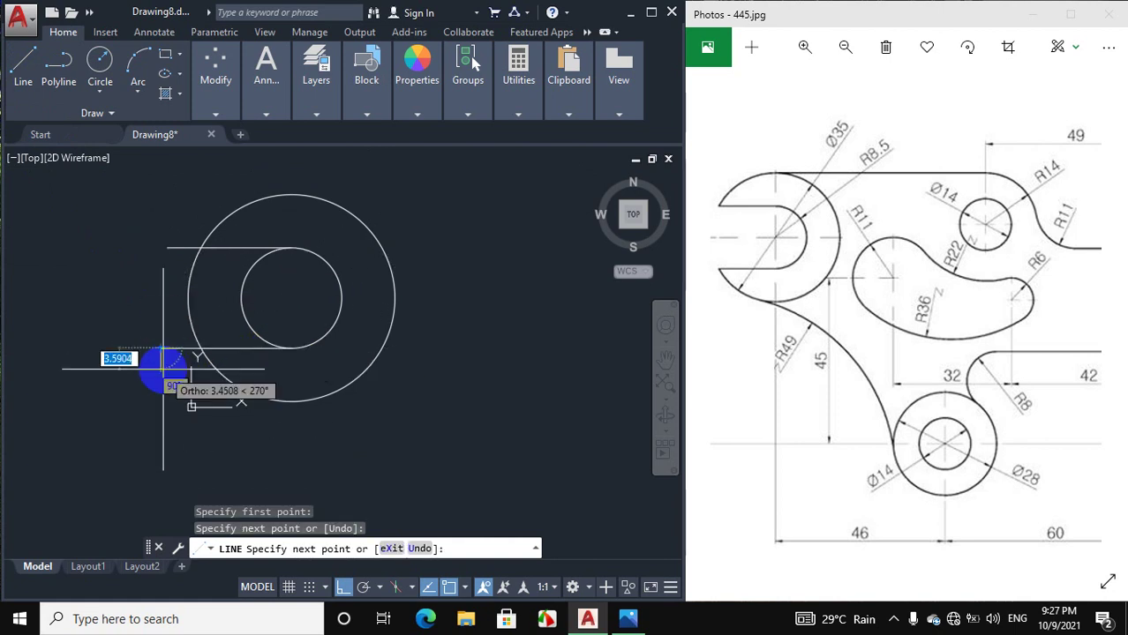
right_click(163, 371)
left_click(205, 399)
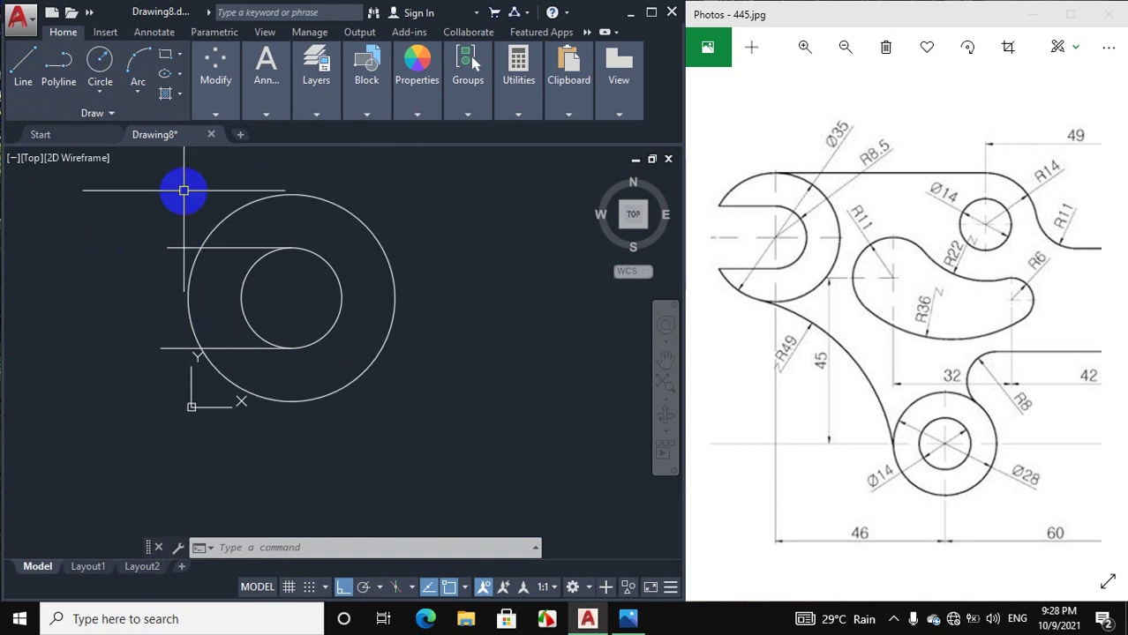
Trim the outer circle's left arc, the overhanging line ends and the inner circle's left half to form the open wrench jaw.
left_click(209, 108)
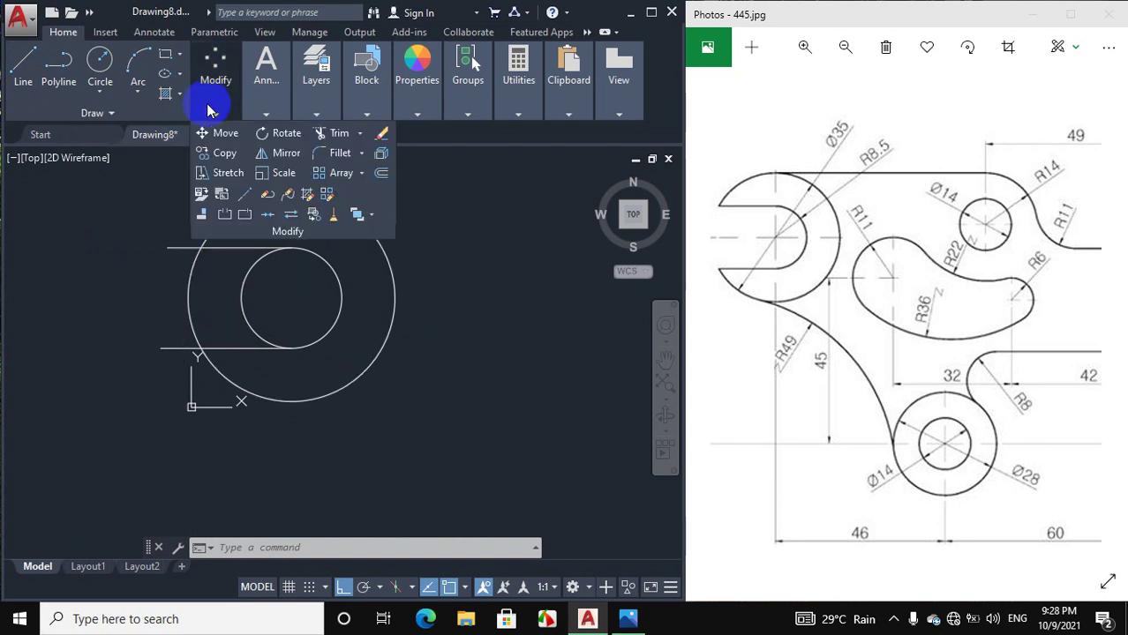
left_click(323, 133)
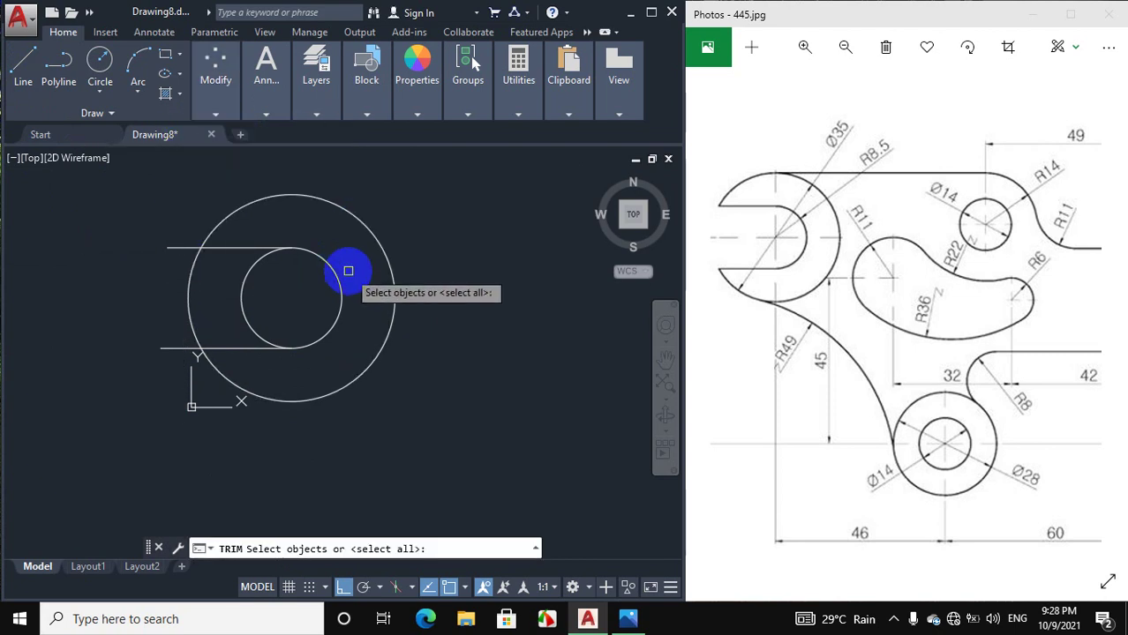
key("Return")
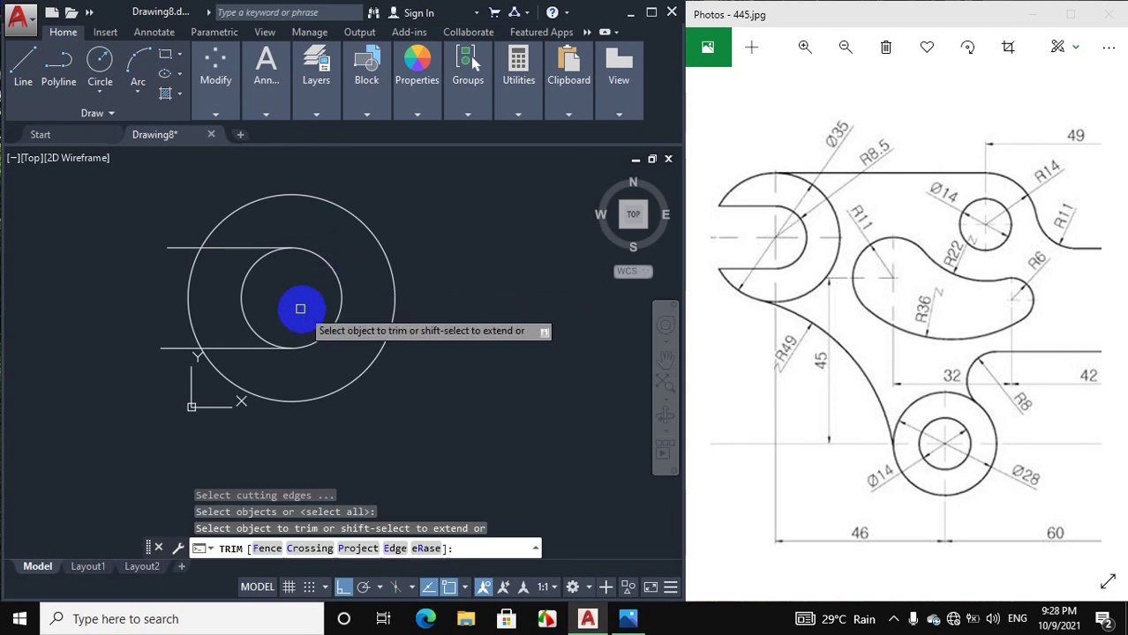
left_click(191, 292)
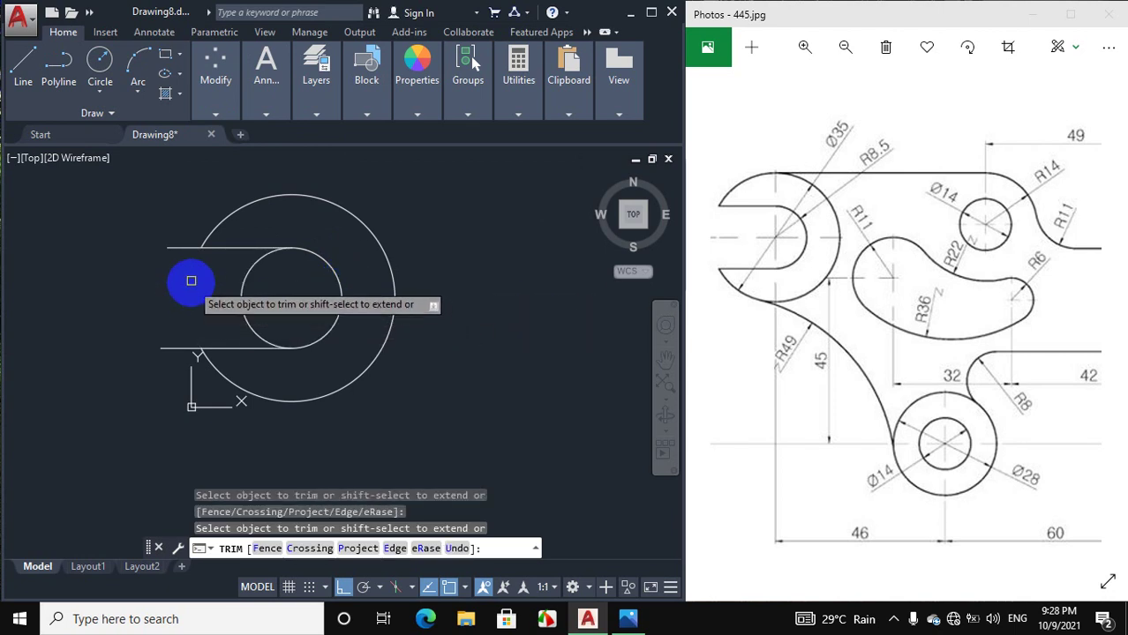
left_click(181, 250)
left_click(180, 347)
left_click(240, 298)
right_click(249, 300)
left_click(289, 326)
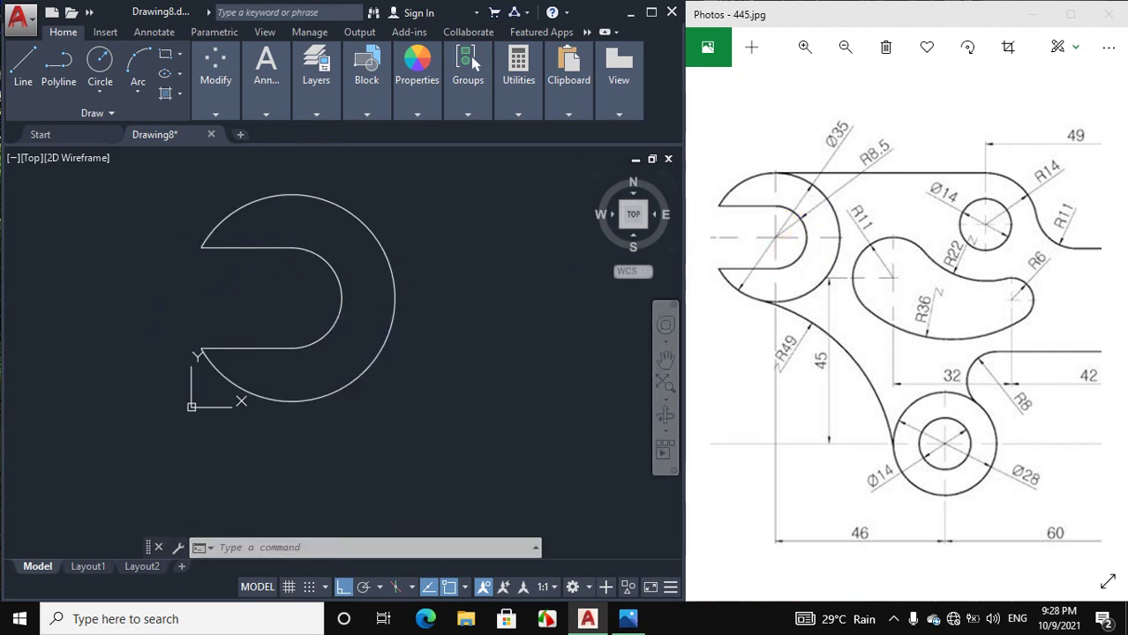
Examine the reference drawing for the horizontal and vertical dimensions that locate the right-hand boss relative to the wrench head's centre.
scroll(790, 252, "down", 4)
scroll(1013, 327, "up", 4)
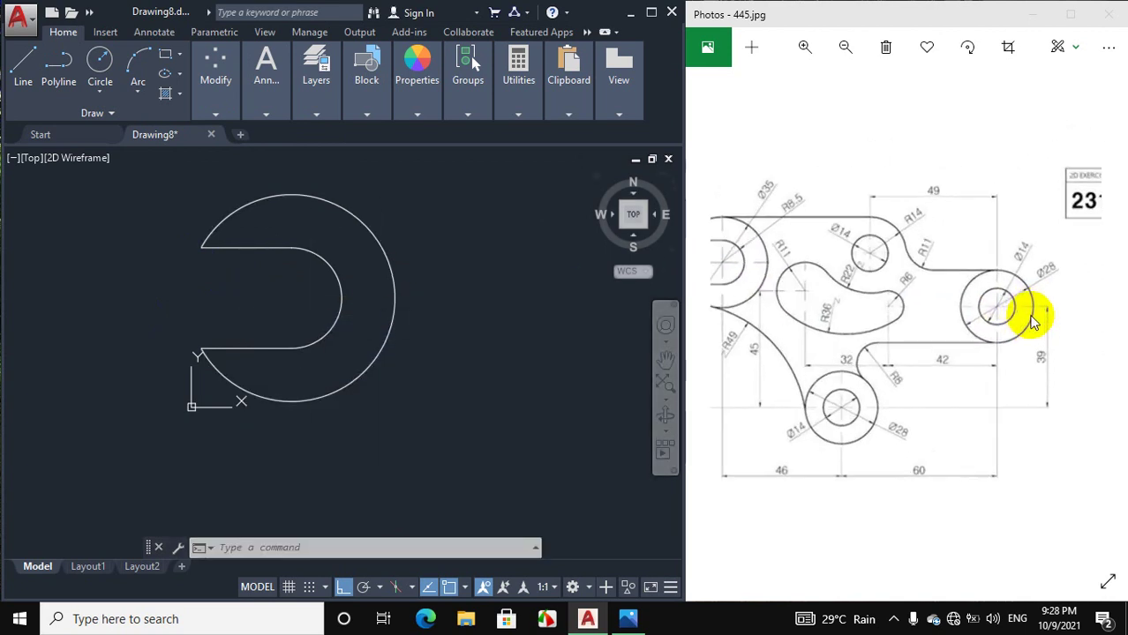
scroll(1000, 316, "down", 4)
scroll(898, 320, "up", 4)
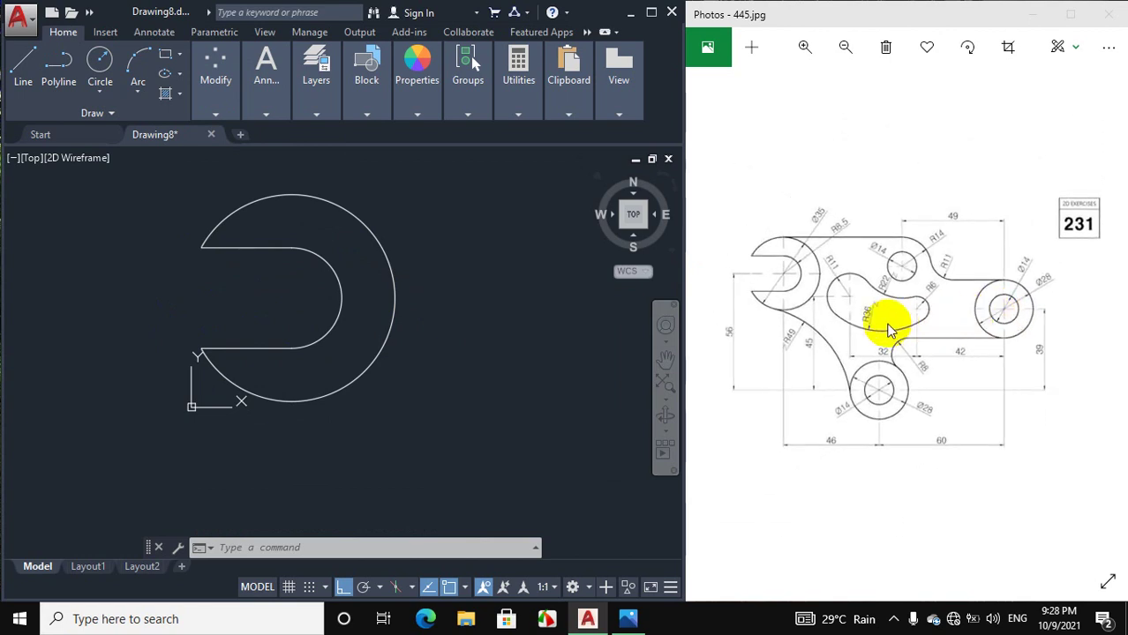
scroll(746, 256, "up", 2)
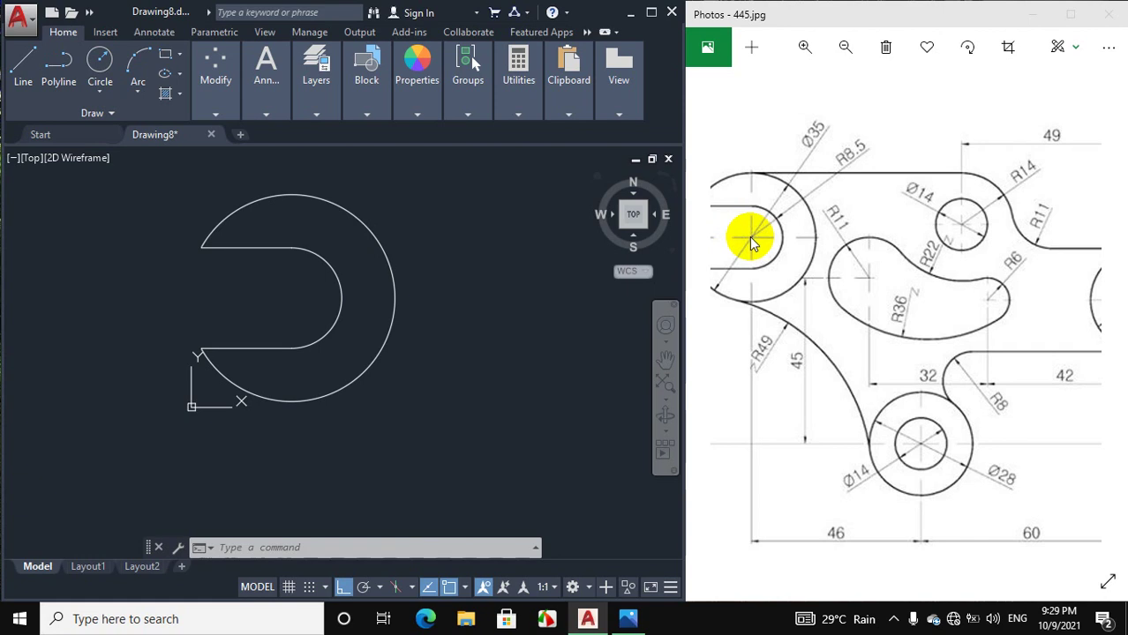
scroll(750, 237, "down", 2)
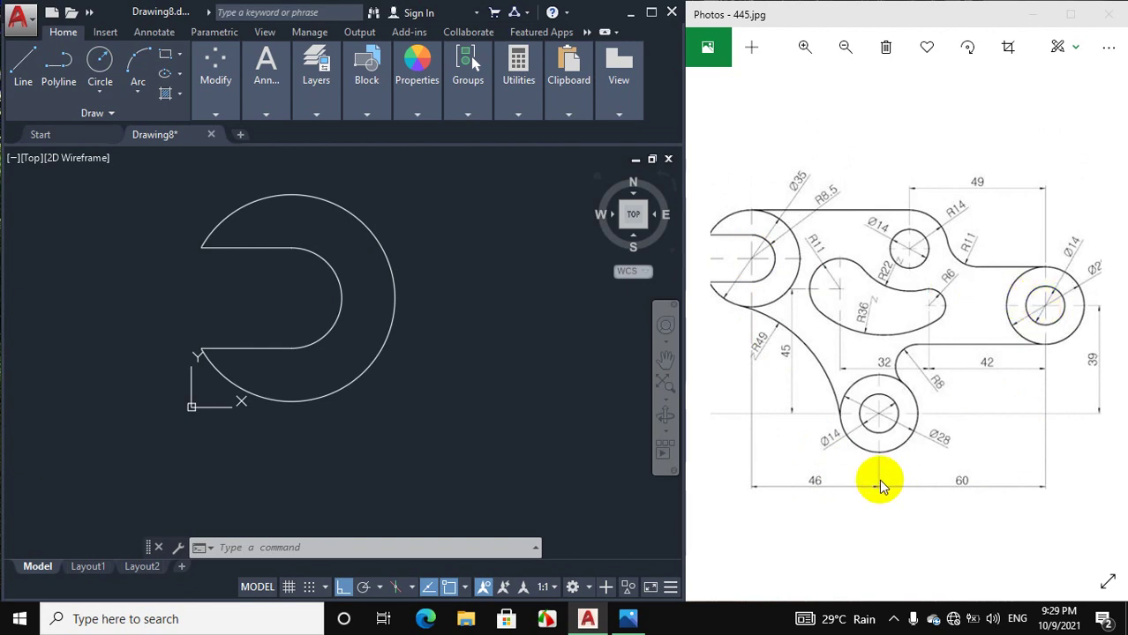
scroll(879, 480, "down", 2, "ctrl")
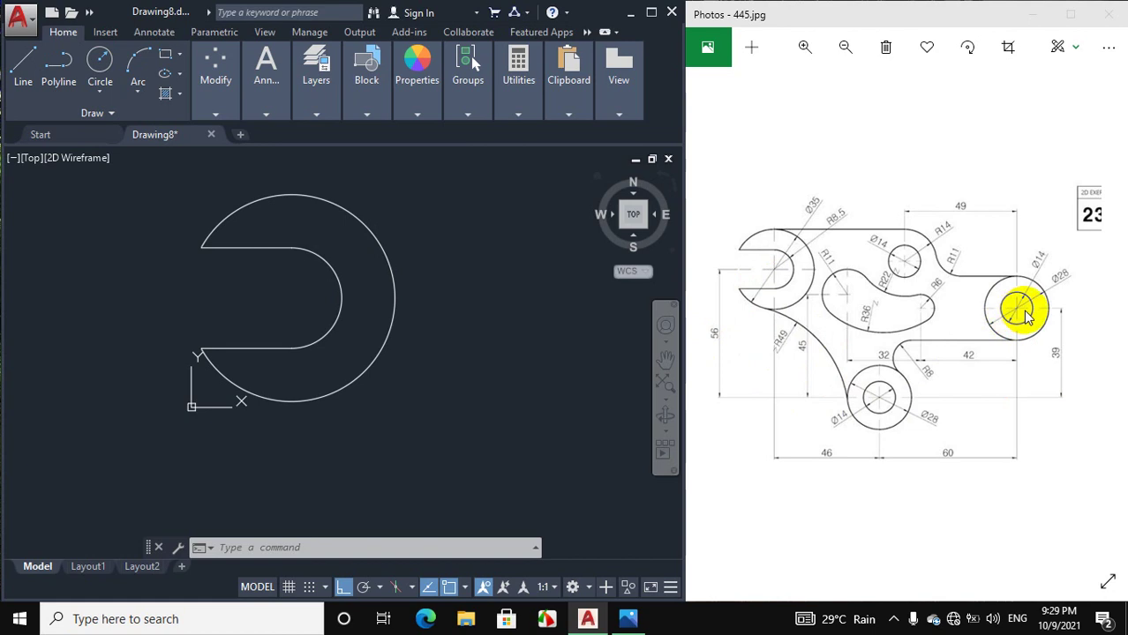
scroll(1024, 318, "up", 1)
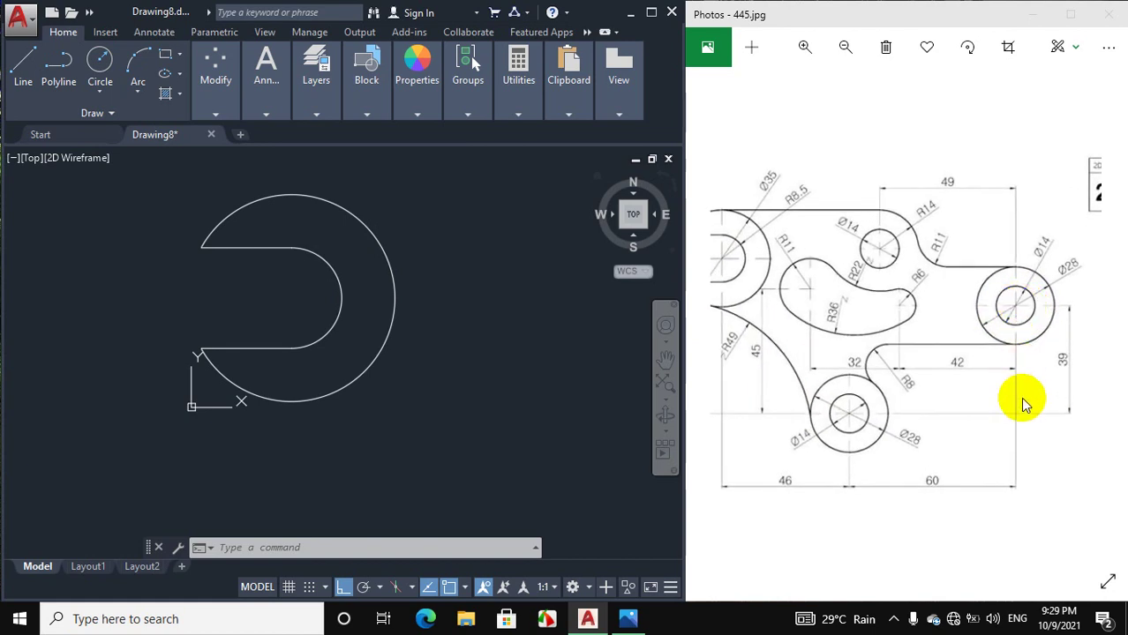
scroll(1066, 371, "down", 1)
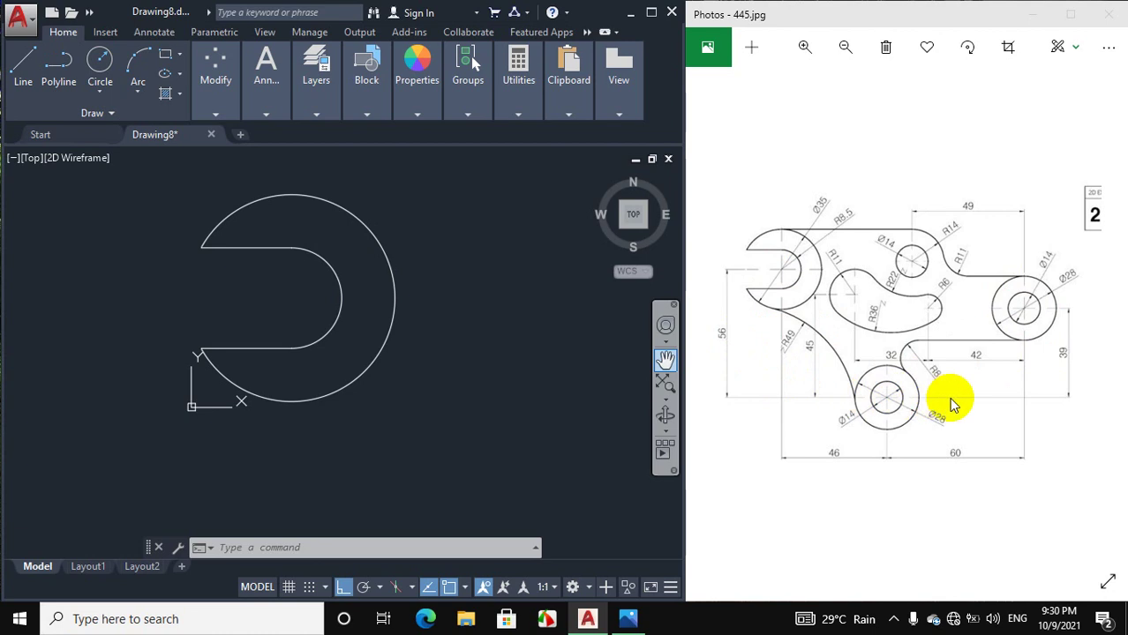
scroll(1013, 408, "up", 1)
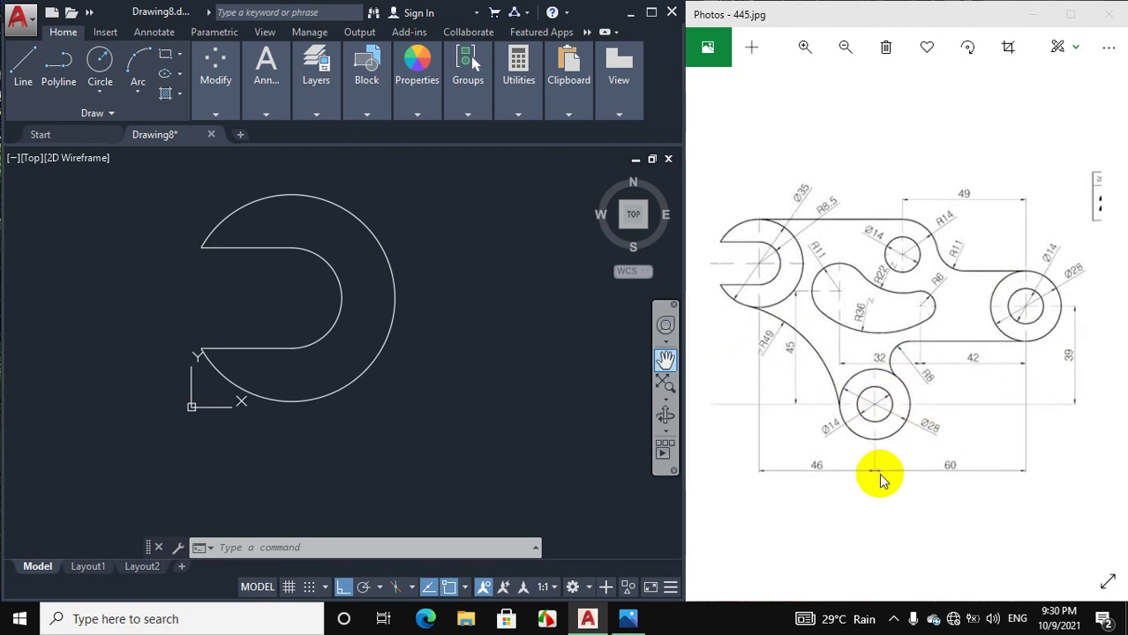
Draw construction lines from the wrench head's centre, 17 straight down and 106 to the right.
left_click(295, 305)
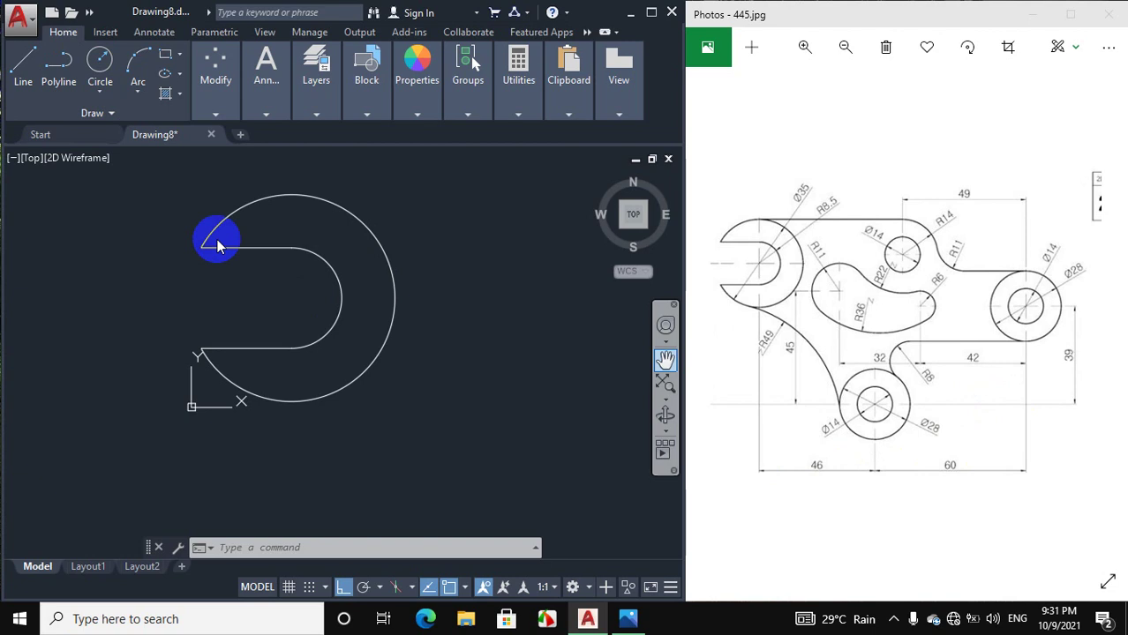
left_click(23, 76)
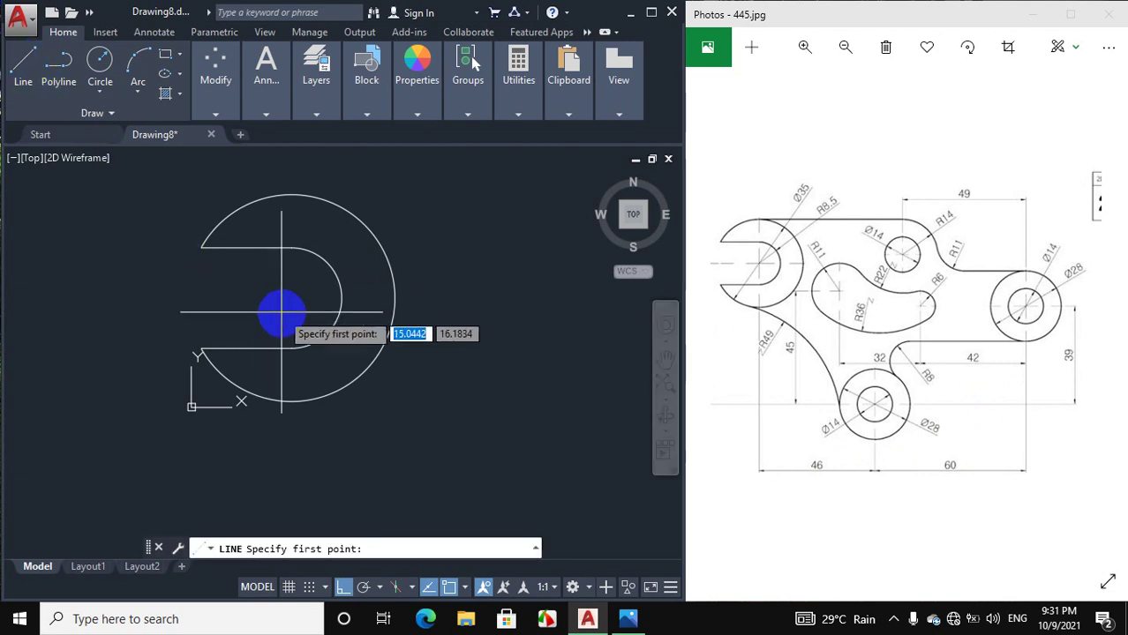
left_click(291, 298)
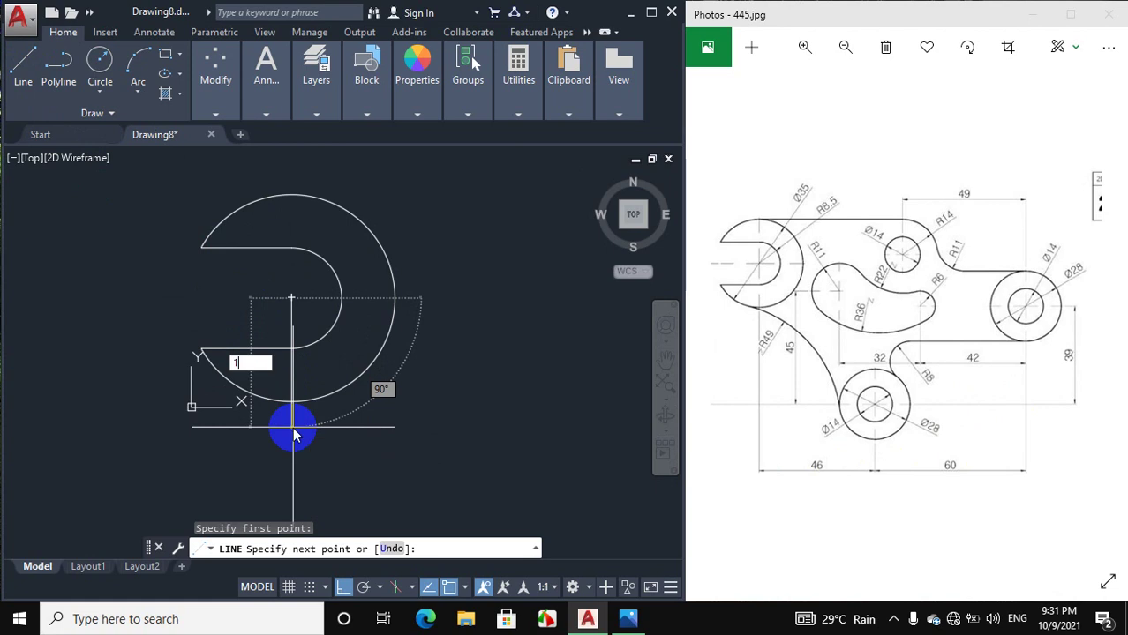
type("17")
key("Return")
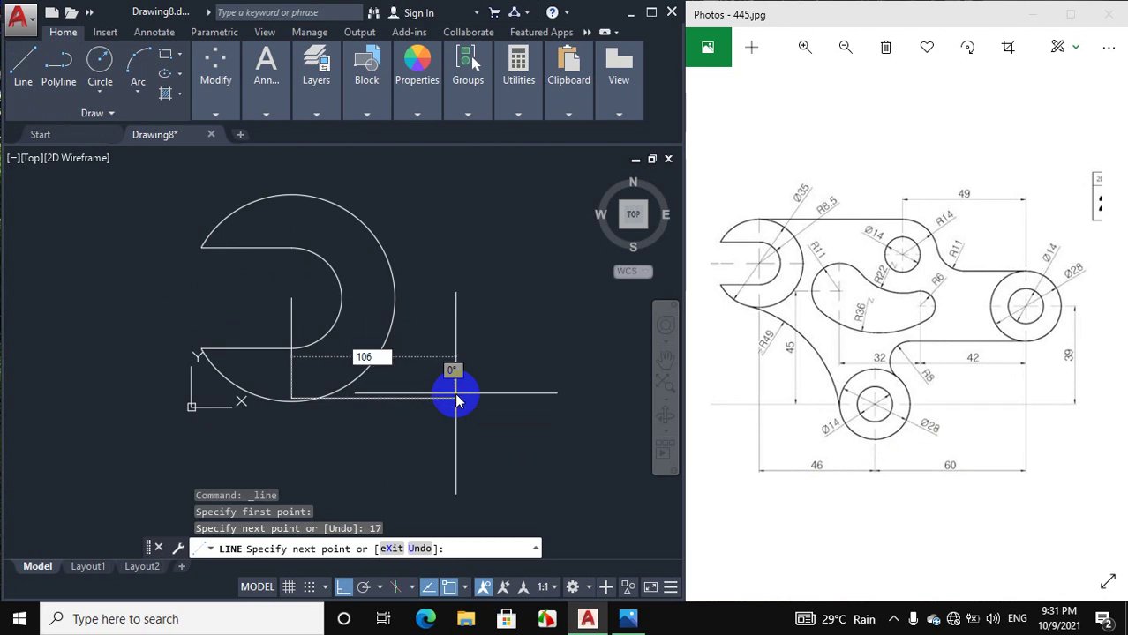
type("106")
key("Return")
scroll(456, 394, "down", 2)
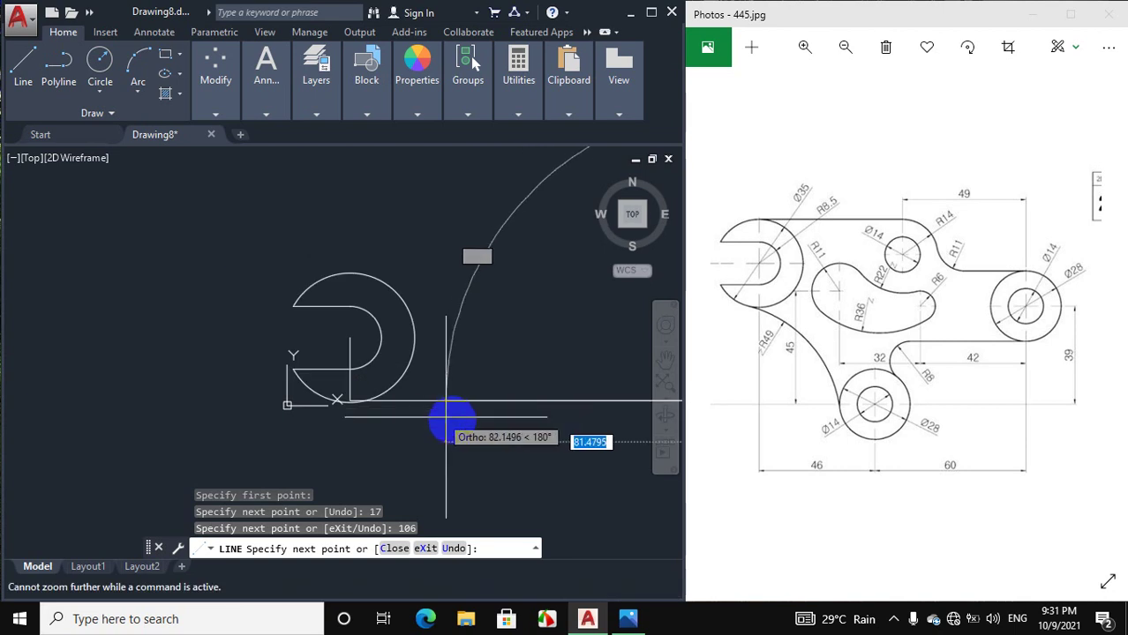
right_click(559, 433)
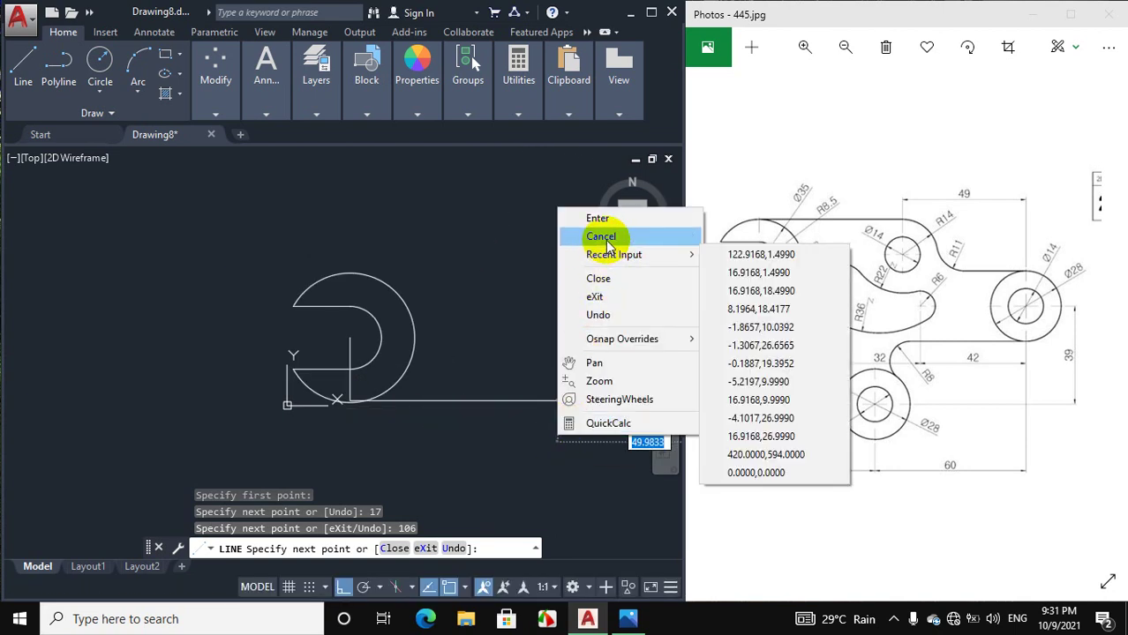
left_click(601, 236)
Draw a circle of diameter 14 centred on the right end of the 106-long construction line.
scroll(402, 358, "down", 3)
scroll(529, 366, "up", 5)
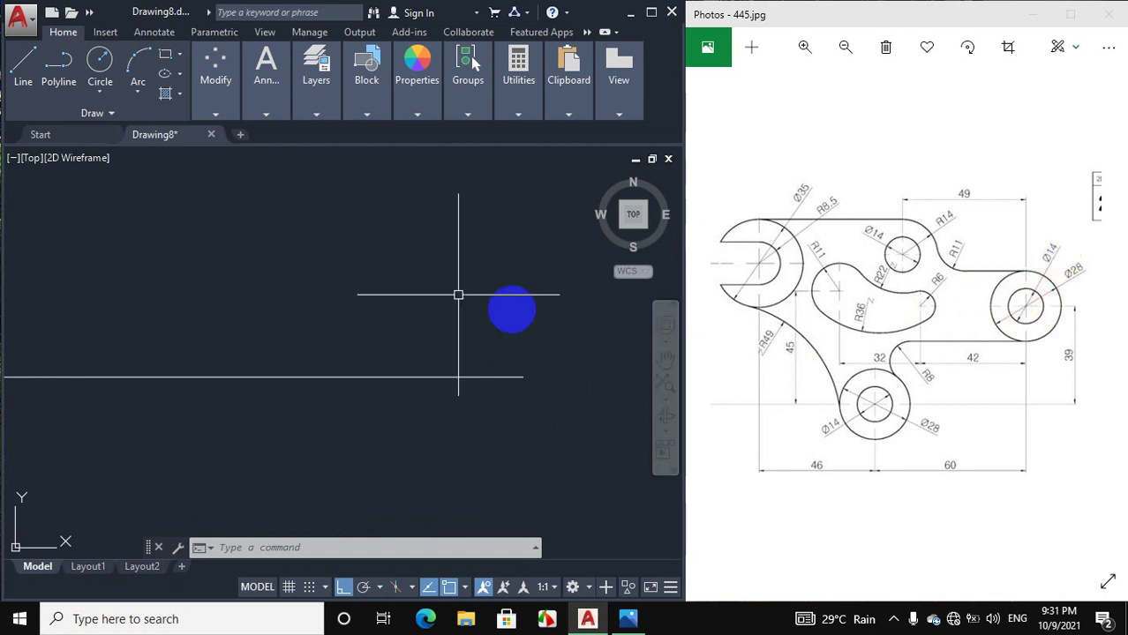
left_click(91, 95)
left_click(97, 146)
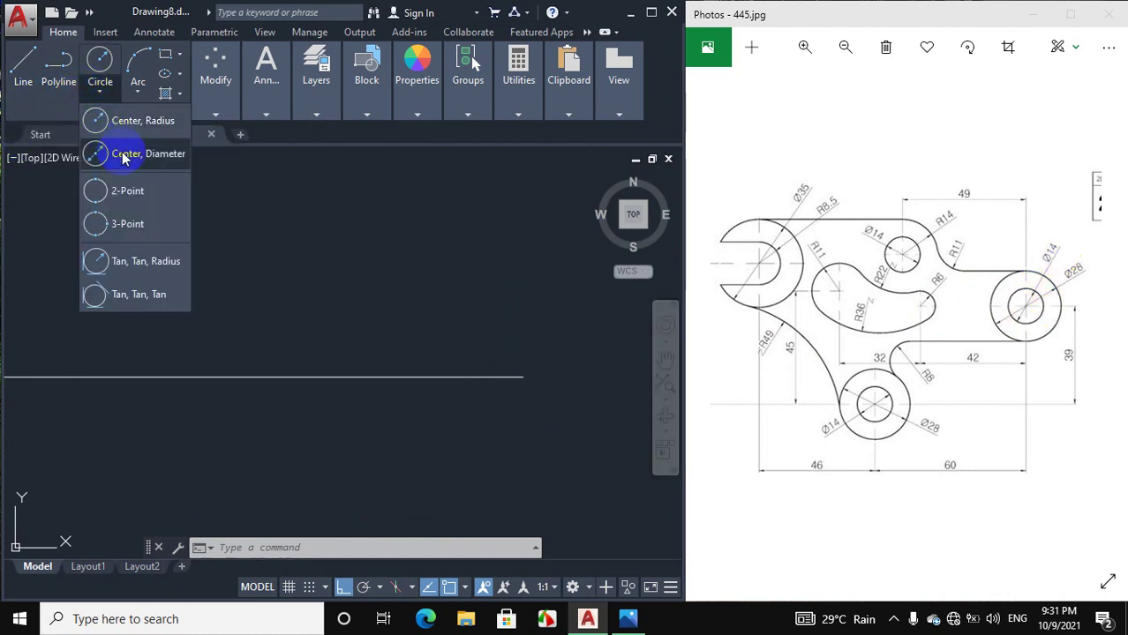
left_click(522, 377)
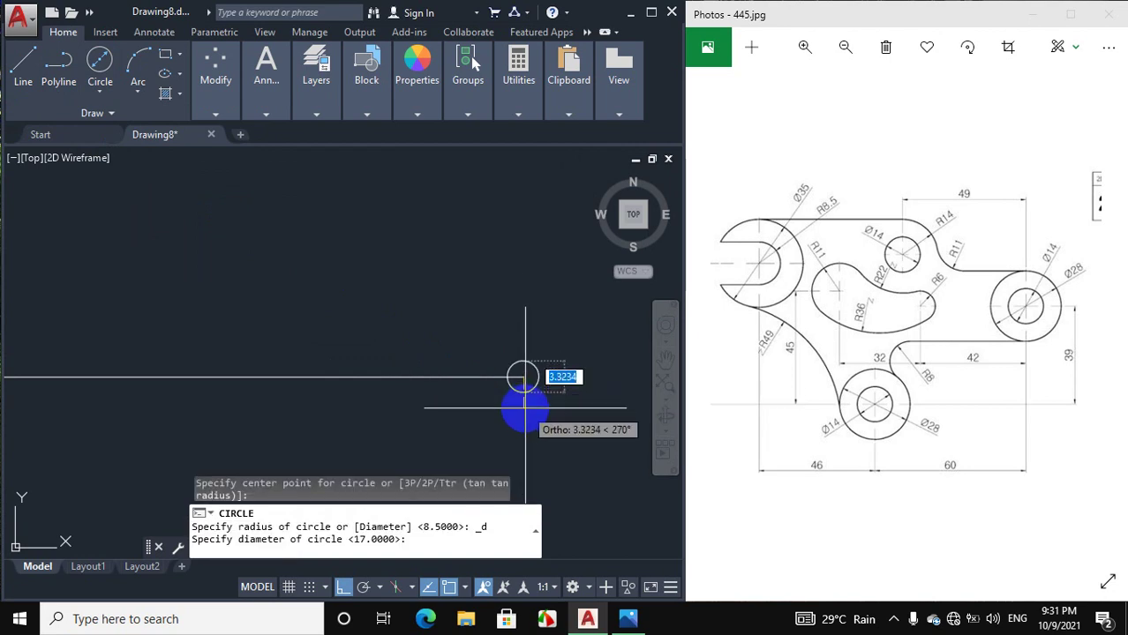
type("14")
key("Return")
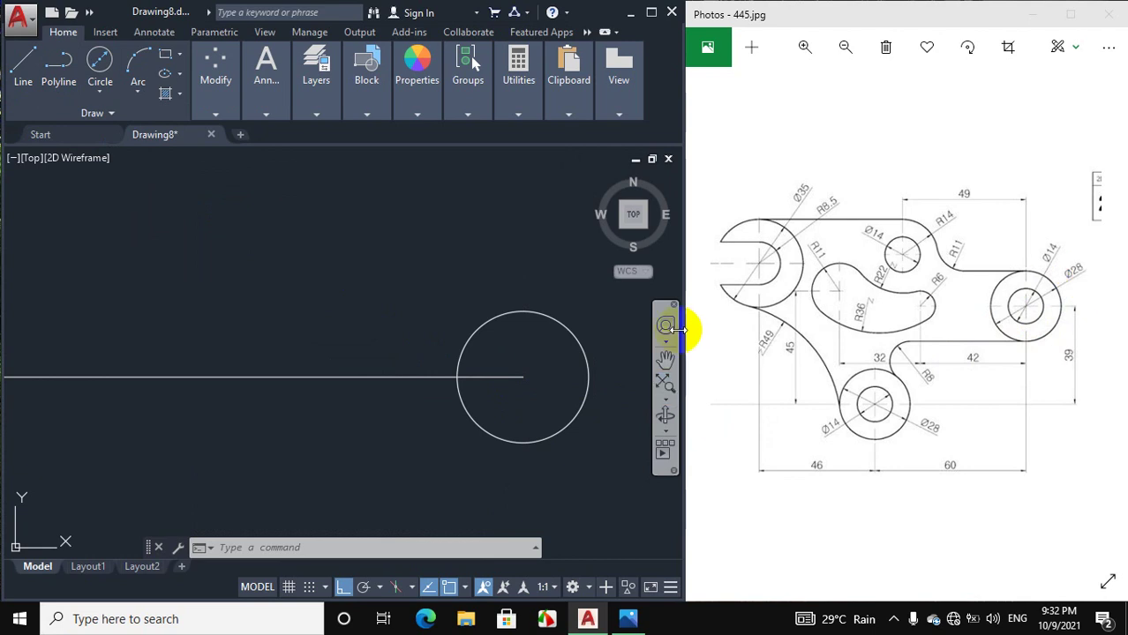
Draw a concentric circle of diameter 28 around the 14-diameter hole for the right-hand boss.
left_click(99, 92)
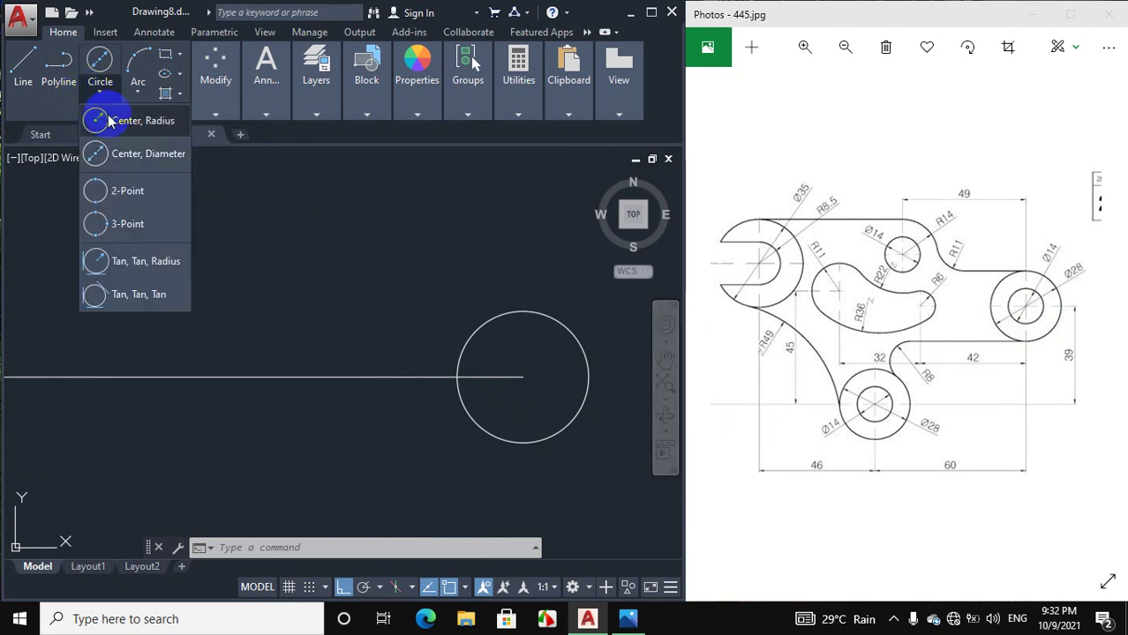
left_click(120, 158)
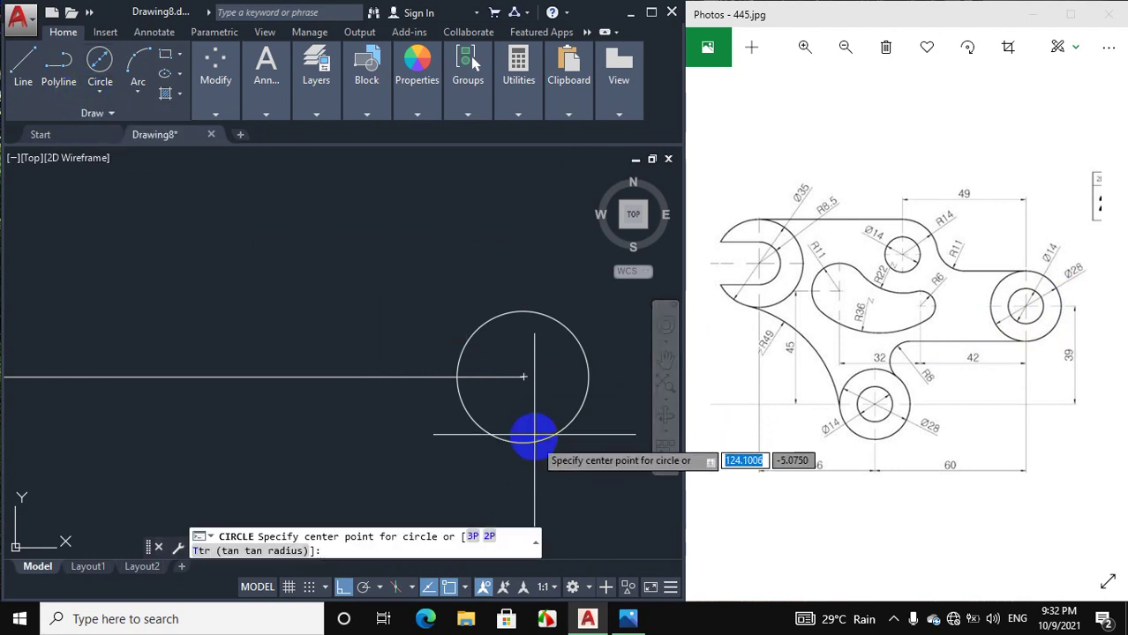
left_click(522, 377)
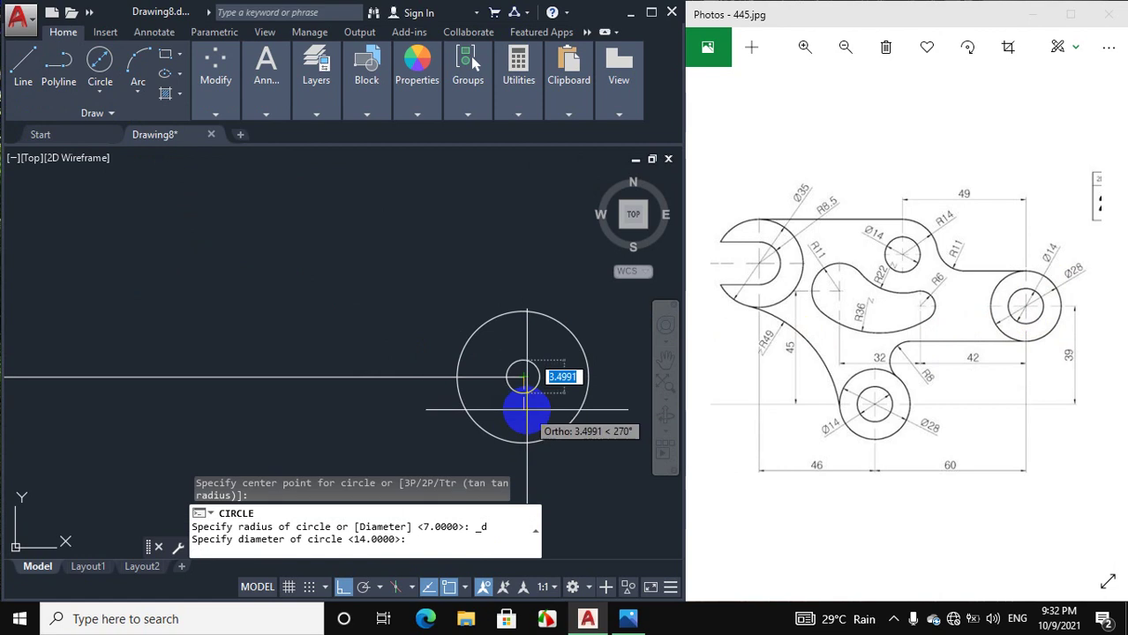
key("Return")
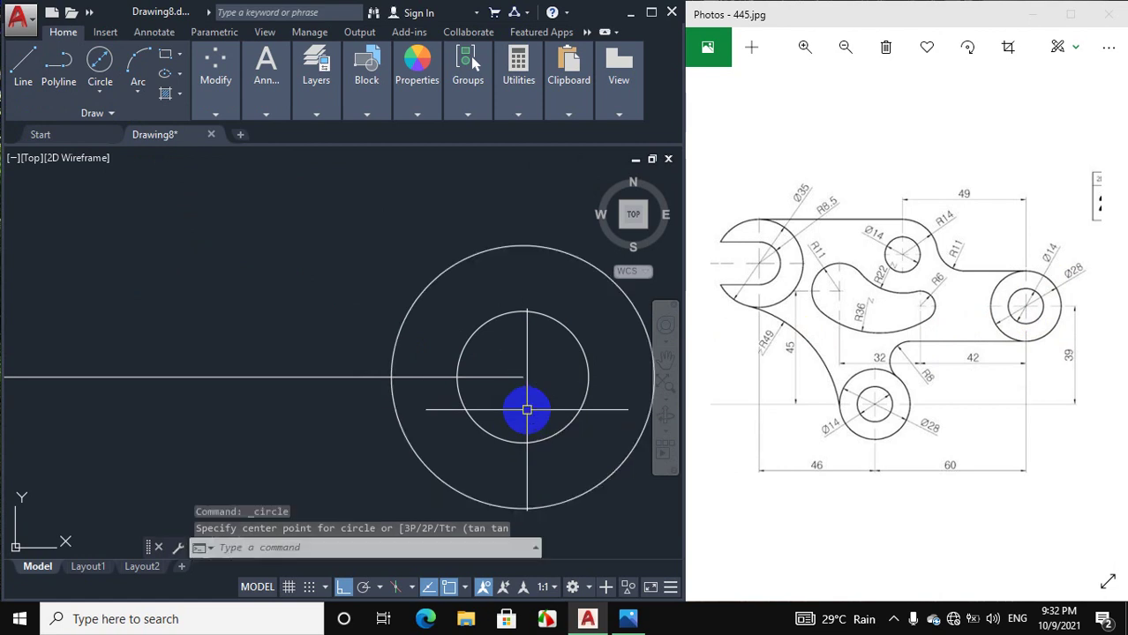
Erase the horizontal and vertical construction lines between the wrench head and the right-hand boss.
scroll(391, 402, "down", 4)
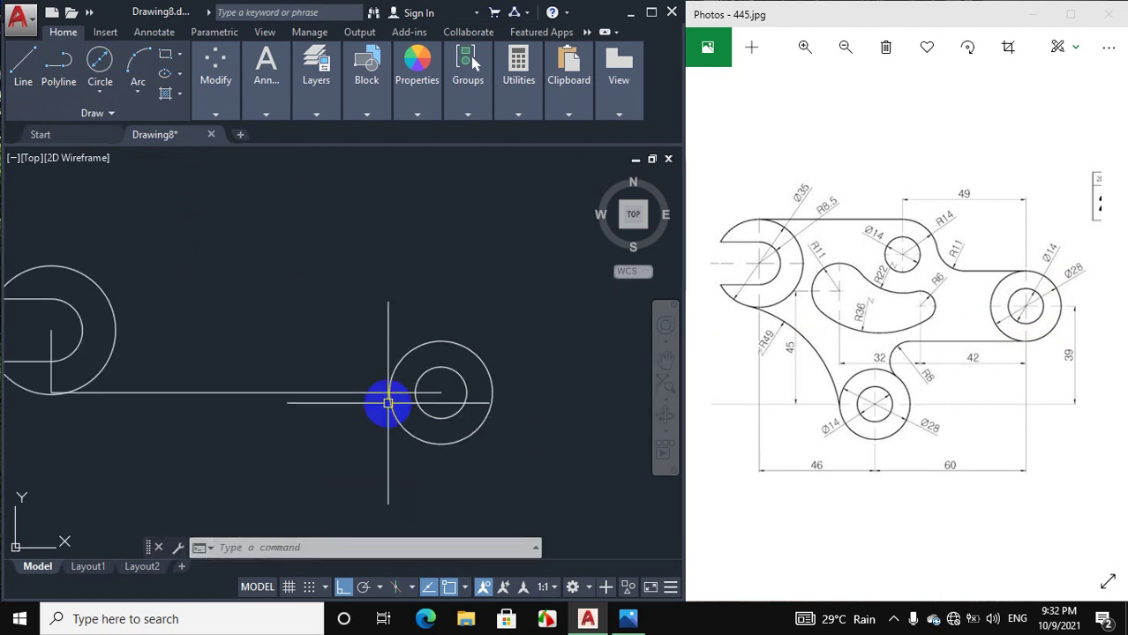
left_click(310, 392)
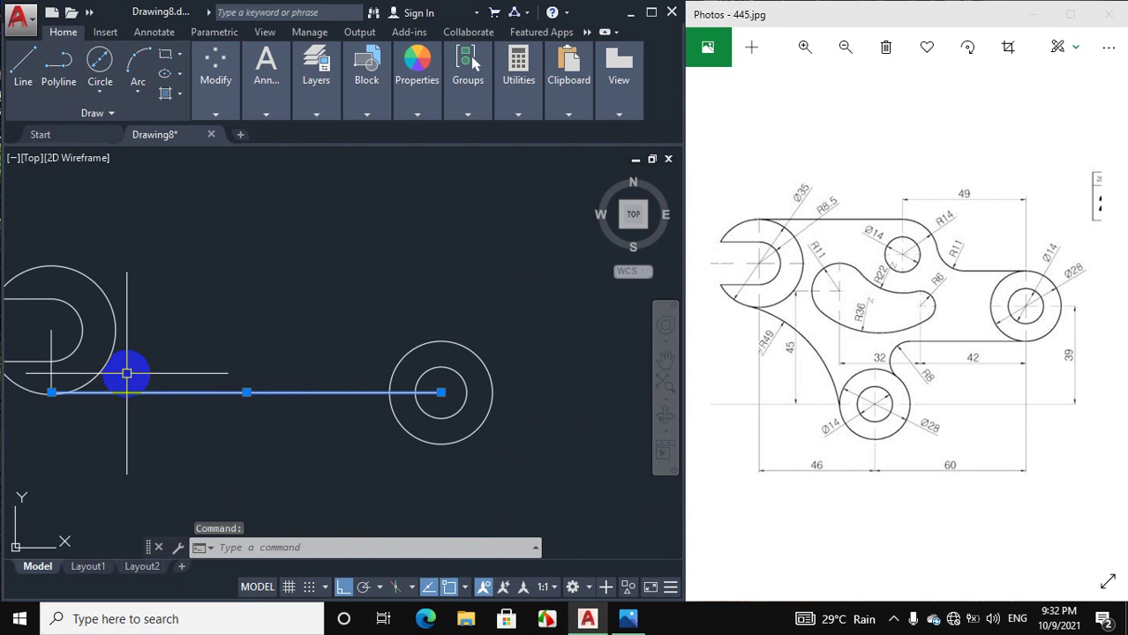
left_click(52, 374)
right_click(180, 320)
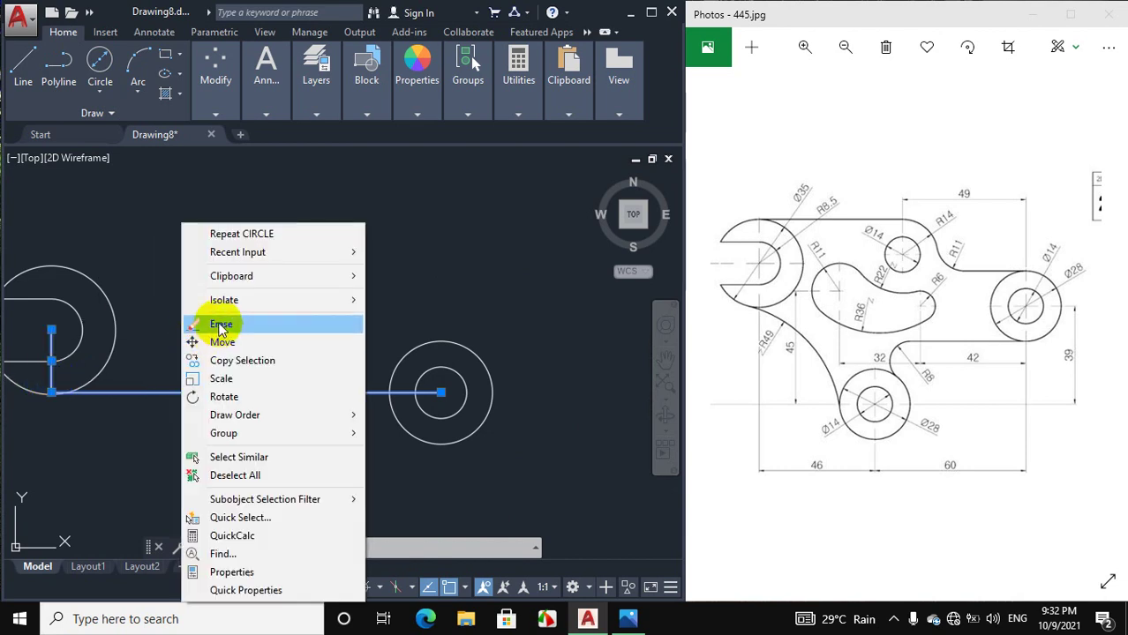
left_click(203, 322)
Move the UCS origin horizontally to the left, well clear of the wrench head.
scroll(233, 326, "down", 3)
scroll(309, 357, "down", 1)
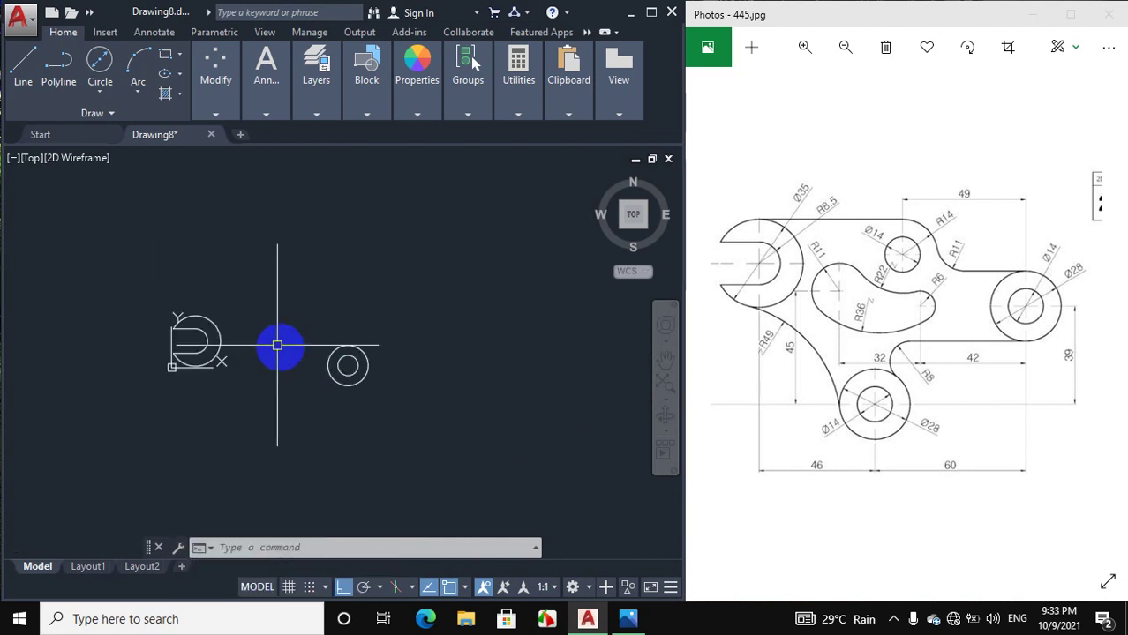
scroll(191, 351, "up", 4)
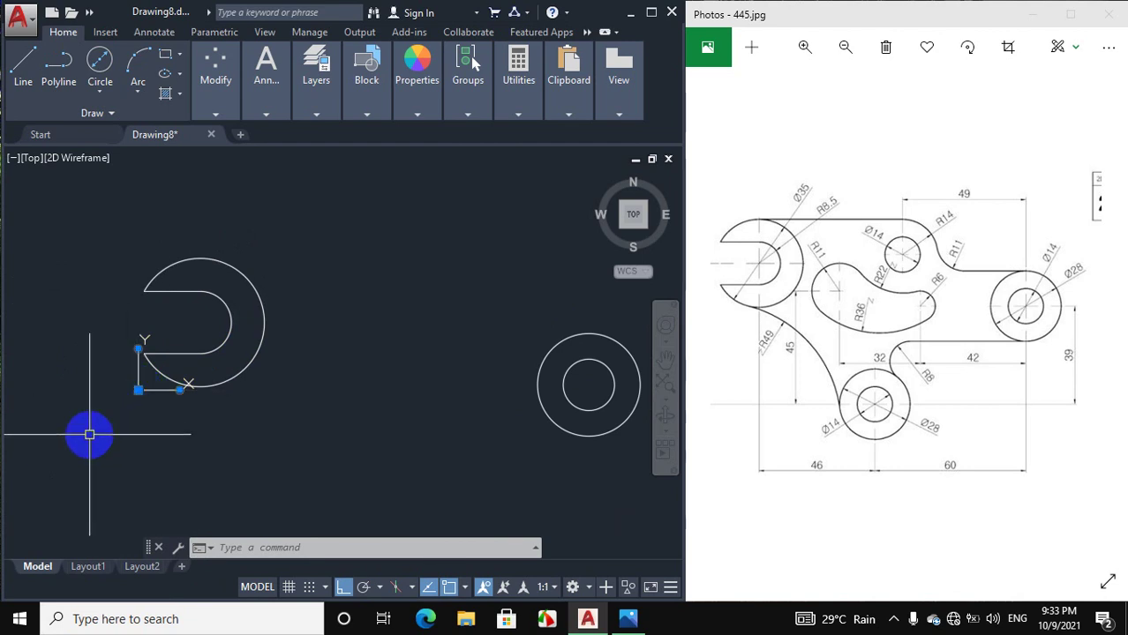
left_click(140, 392)
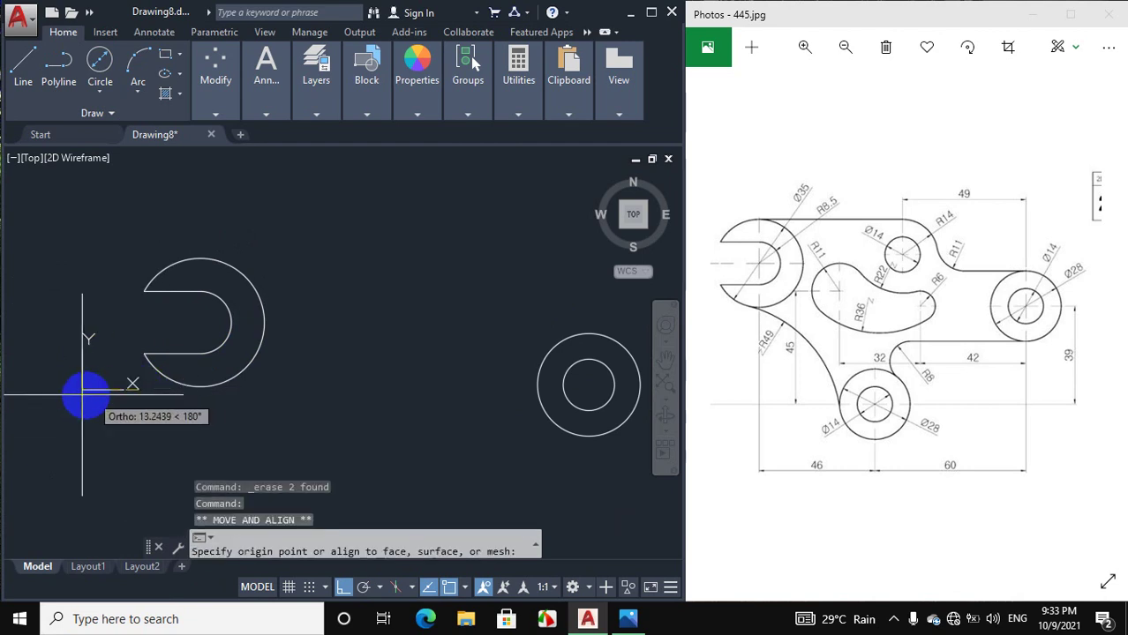
scroll(171, 385, "down", 3)
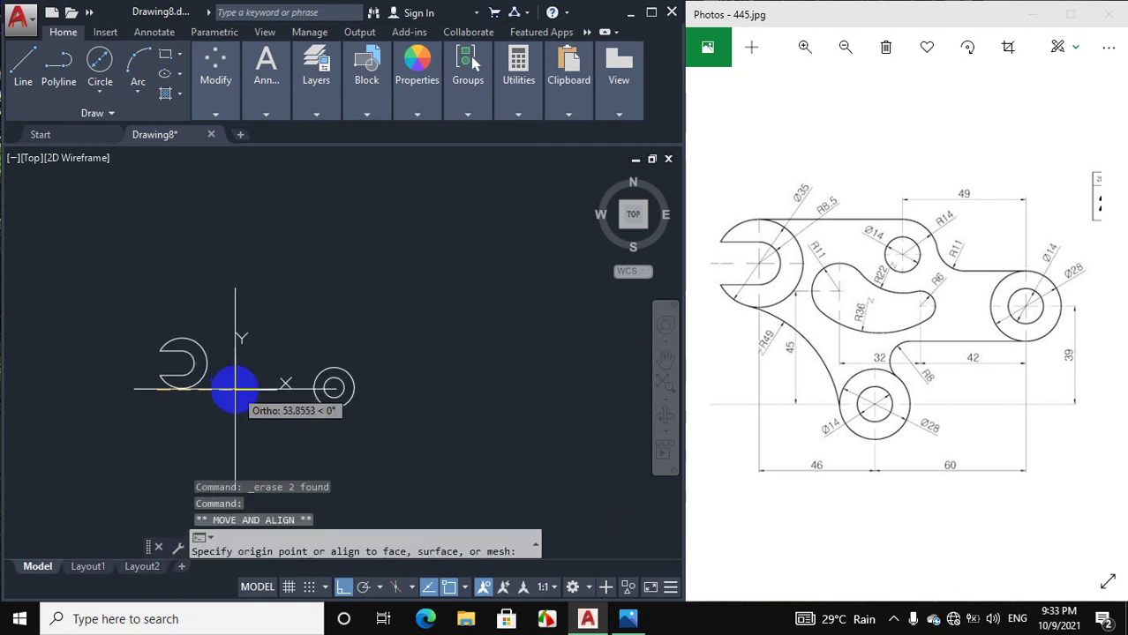
left_click(12, 388)
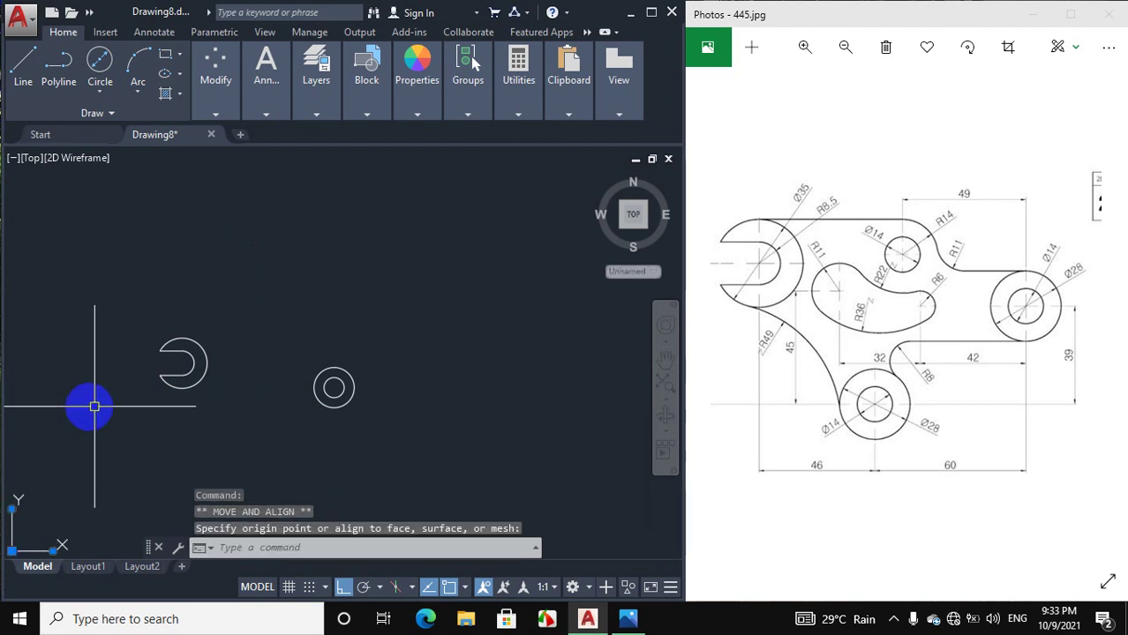
Draw a vertical construction line 56 long straight down from the centre of the wrench head.
scroll(181, 407, "up", 2)
scroll(201, 394, "up", 2)
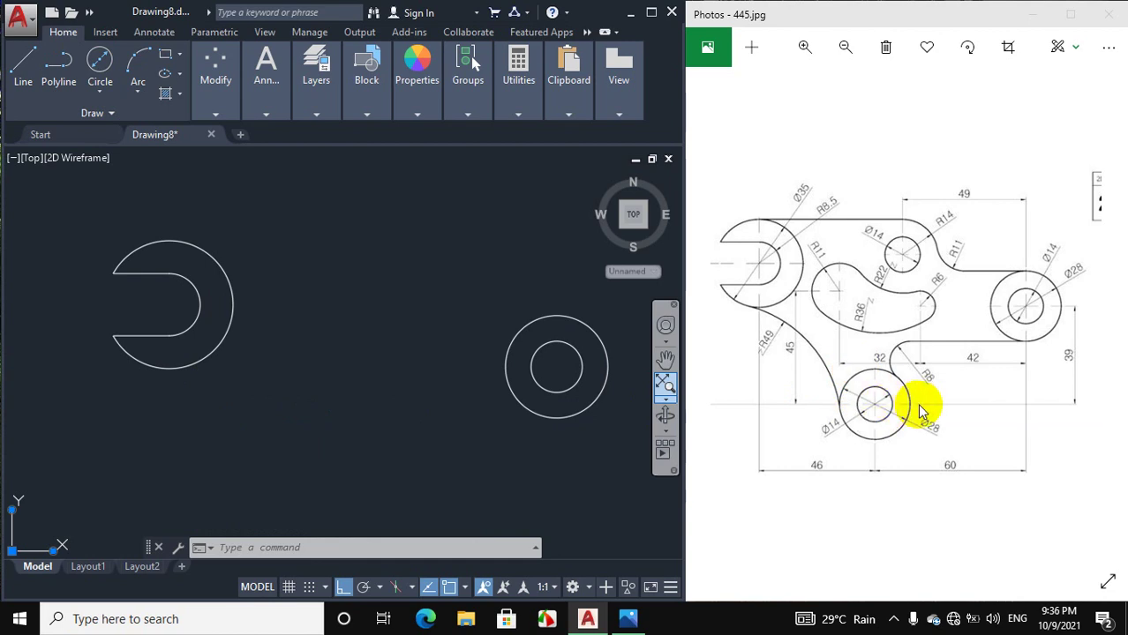
scroll(900, 397, "down", 2)
scroll(780, 273, "up", 1)
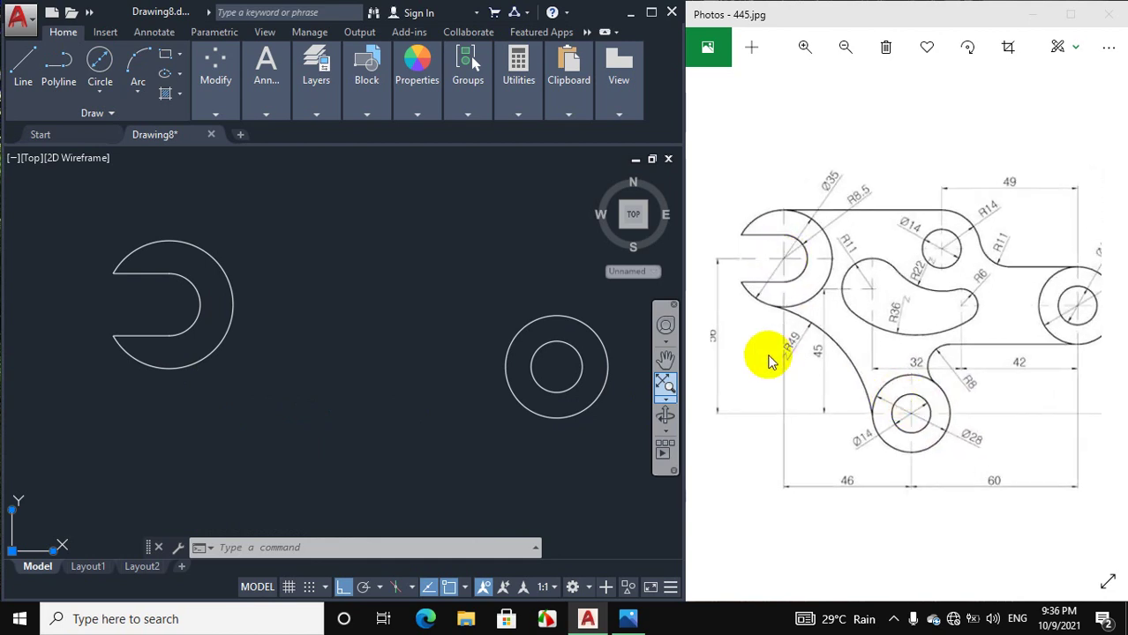
scroll(715, 333, "down", 3)
scroll(717, 330, "up", 3)
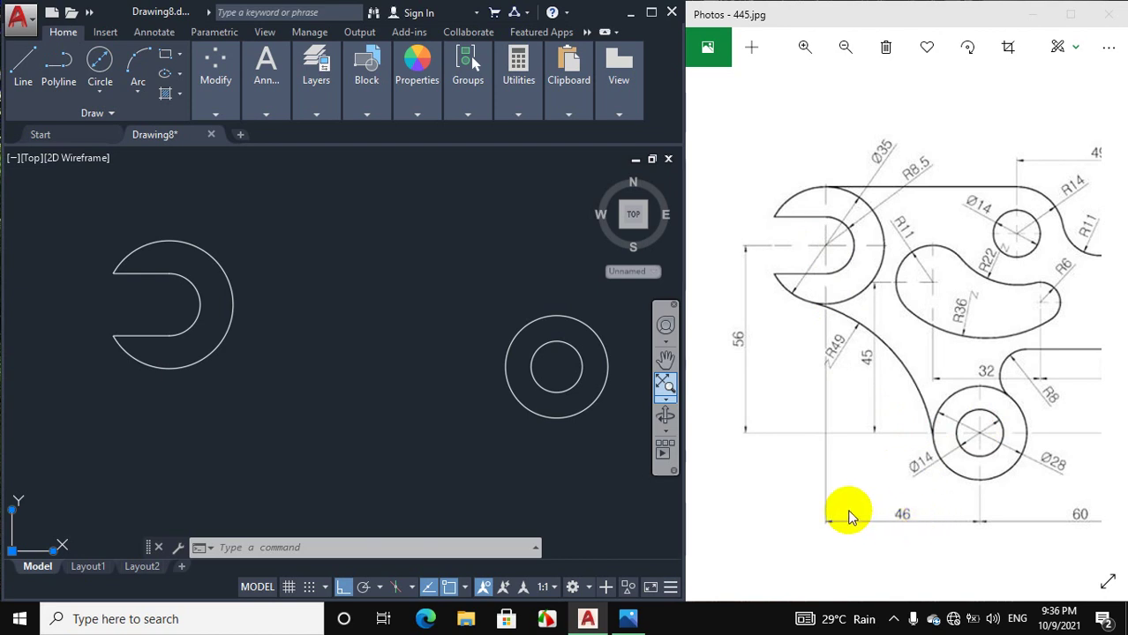
left_click(23, 67)
left_click(169, 305)
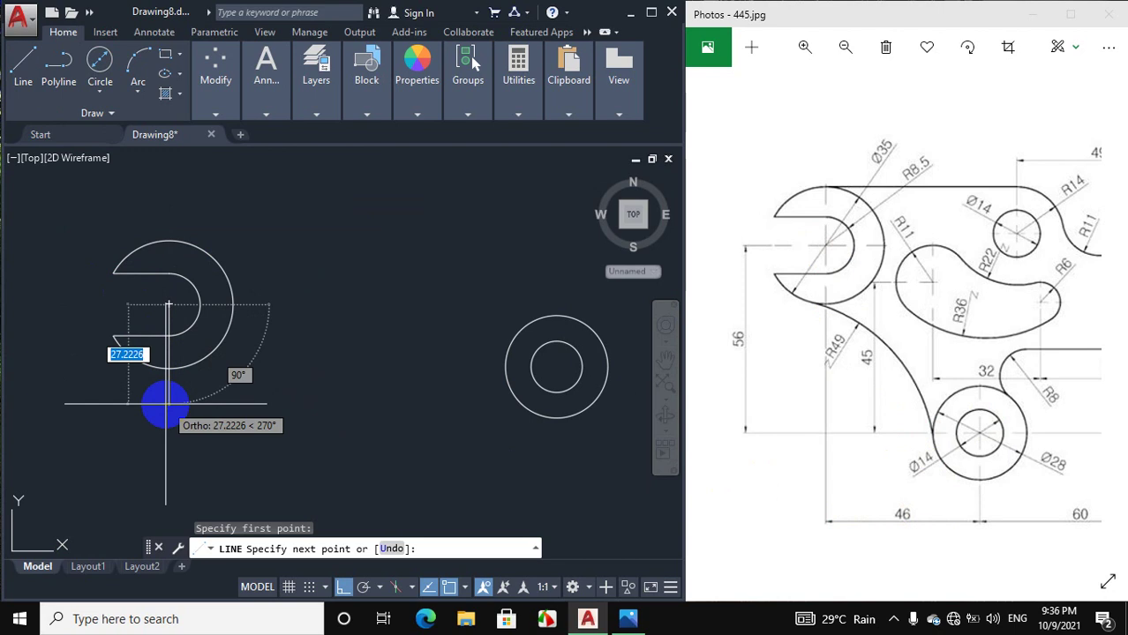
key("Return")
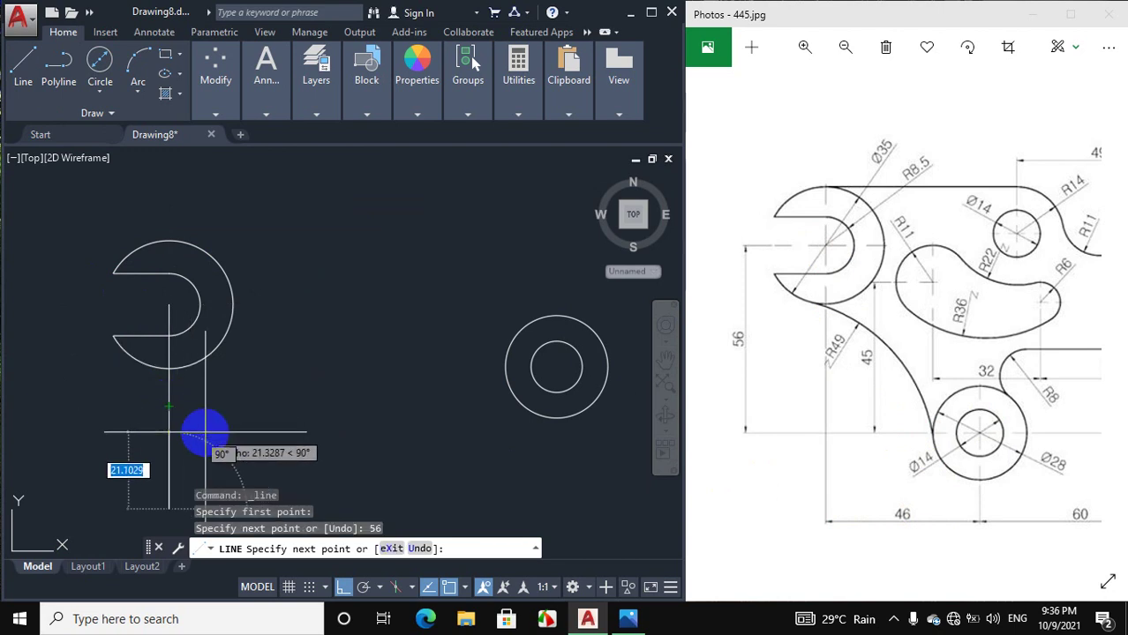
Continue from its lower end with a horizontal construction line 46 long to the right, and end the line.
scroll(332, 461, "down", 5)
scroll(340, 486, "up", 3)
scroll(339, 485, "up", 2)
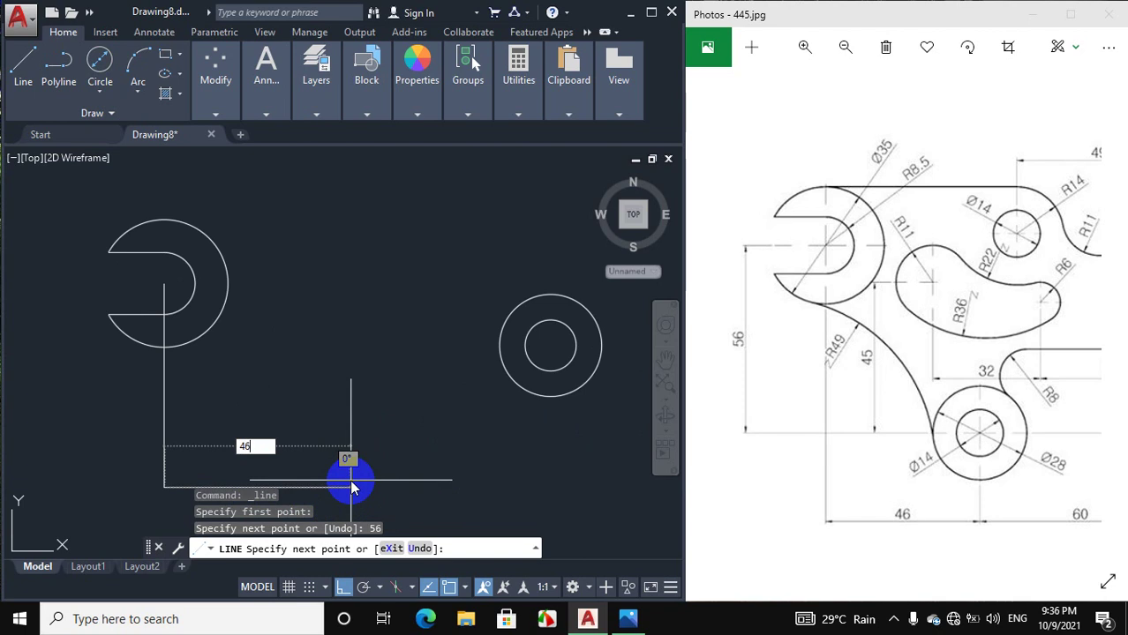
key("Return")
right_click(382, 451)
left_click(433, 253)
Draw a circle of diameter 14 centred on the right end of the 46-long construction line.
scroll(379, 362, "down", 4)
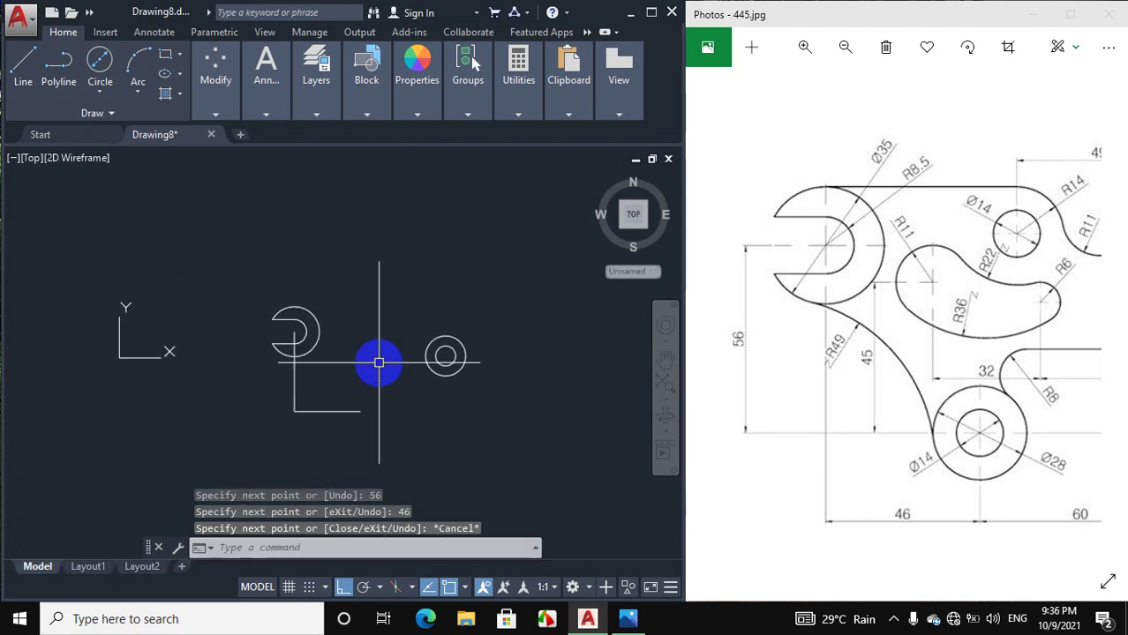
scroll(391, 421, "up", 5)
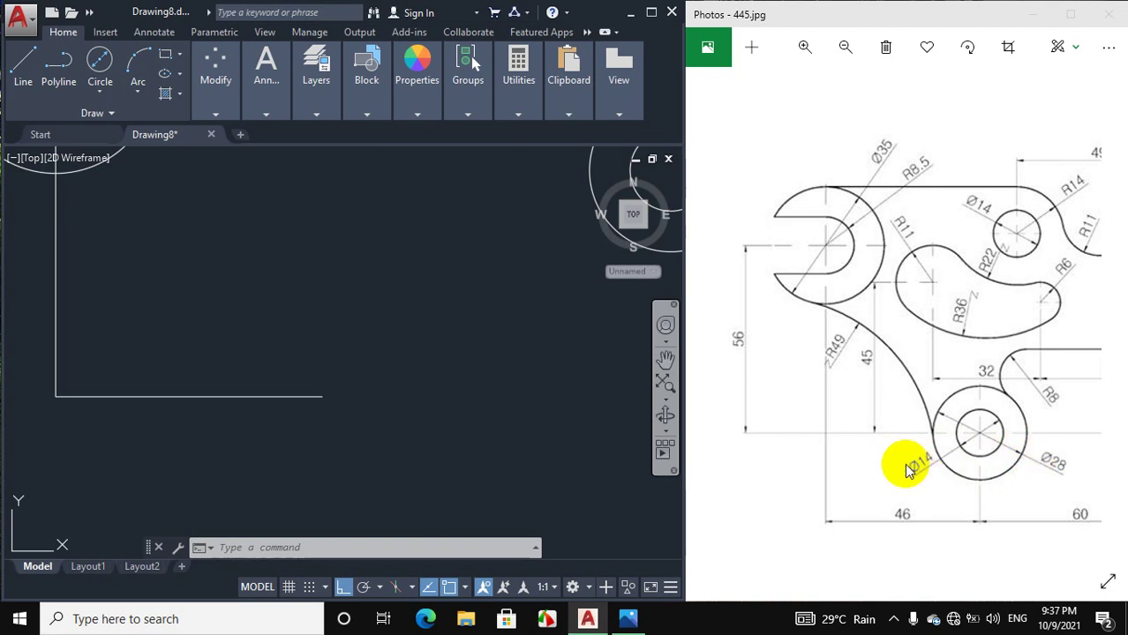
left_click(100, 97)
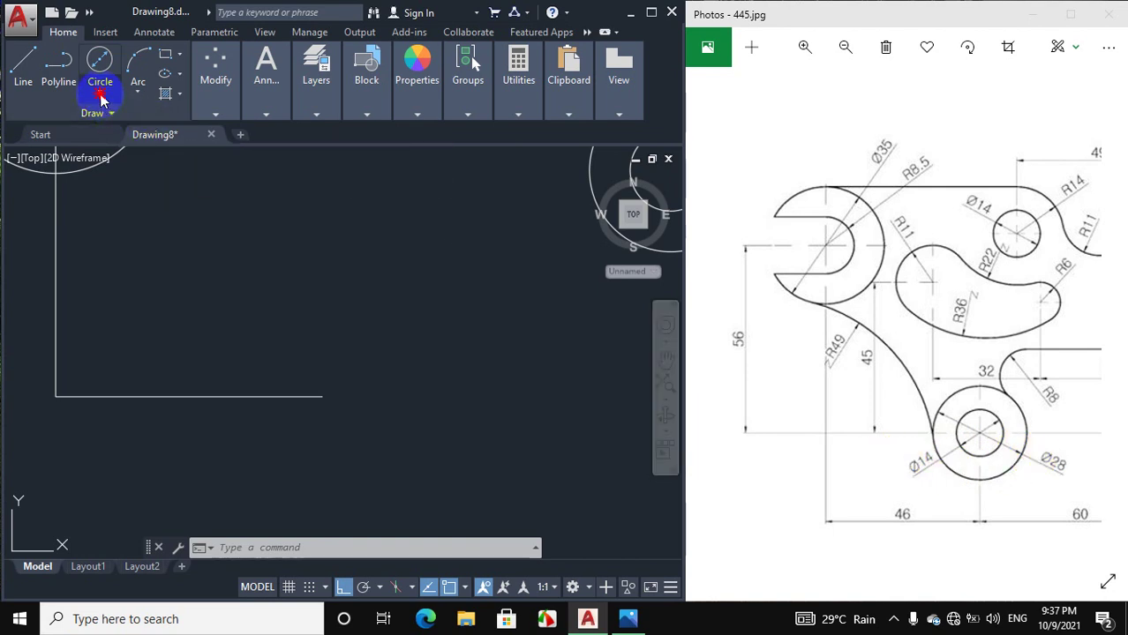
left_click(118, 166)
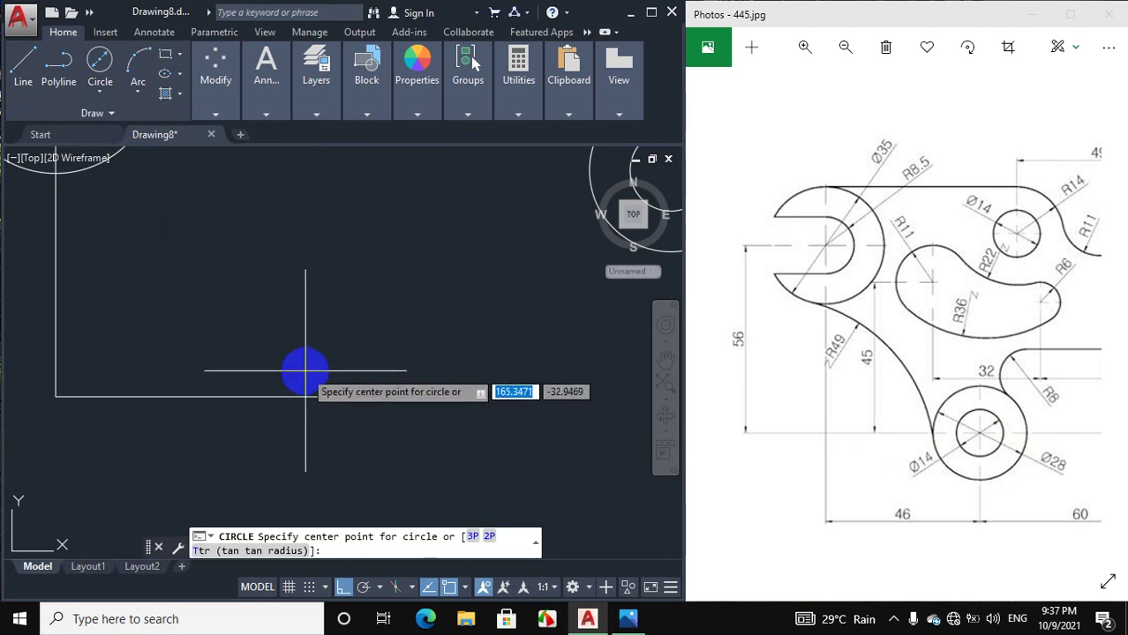
left_click(322, 396)
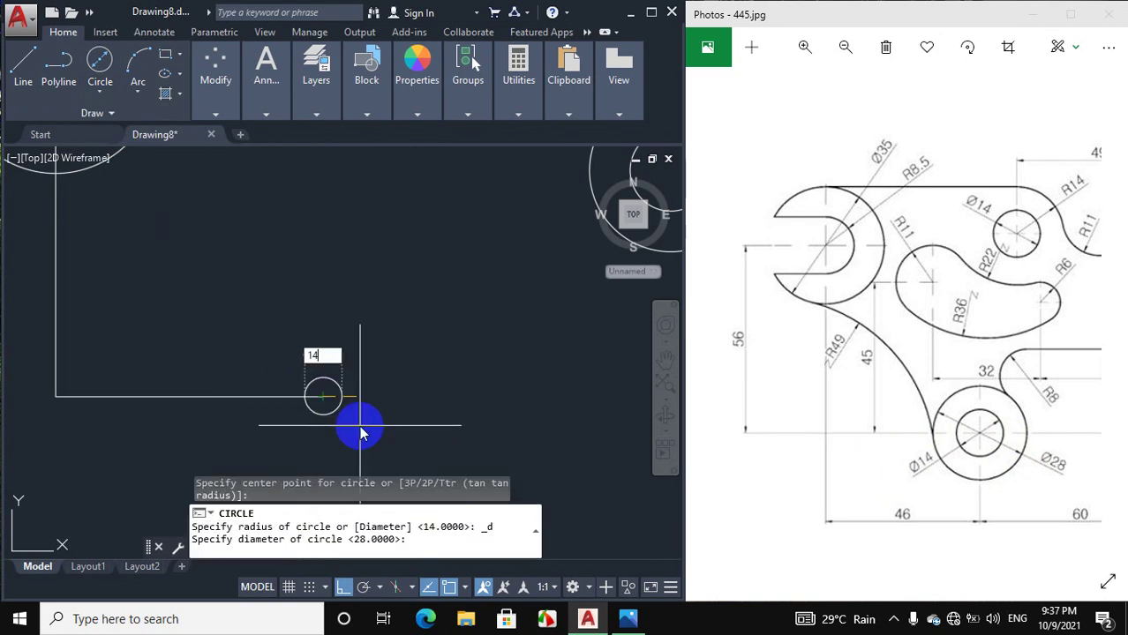
type("14")
key("Return")
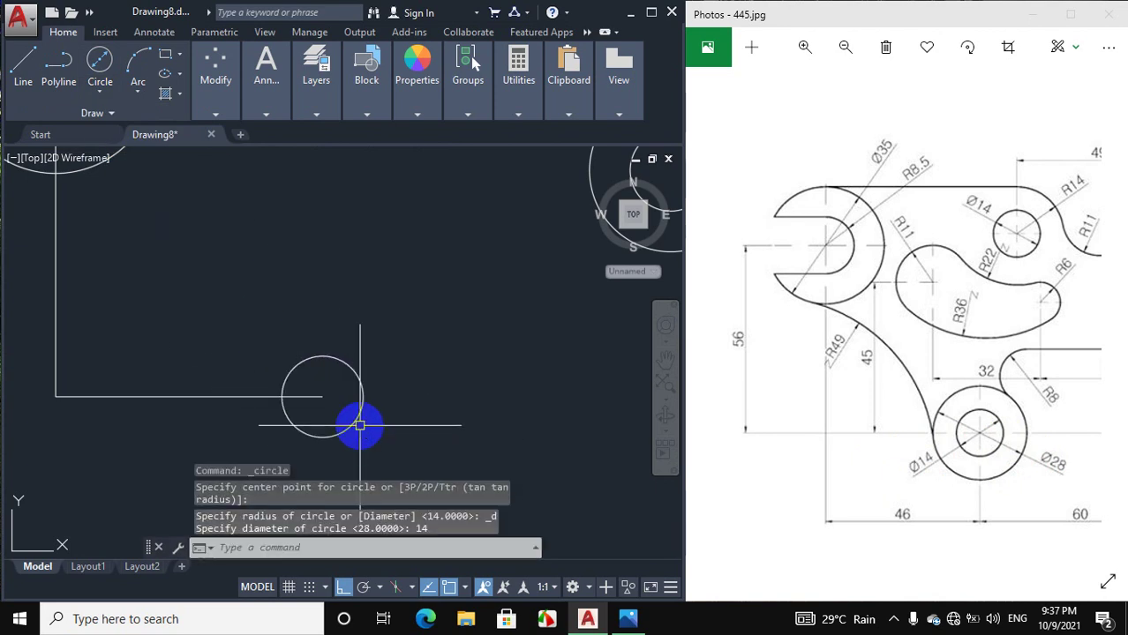
Draw a concentric circle of diameter 28 around the new hole for the lower boss.
left_click(94, 94)
left_click(91, 151)
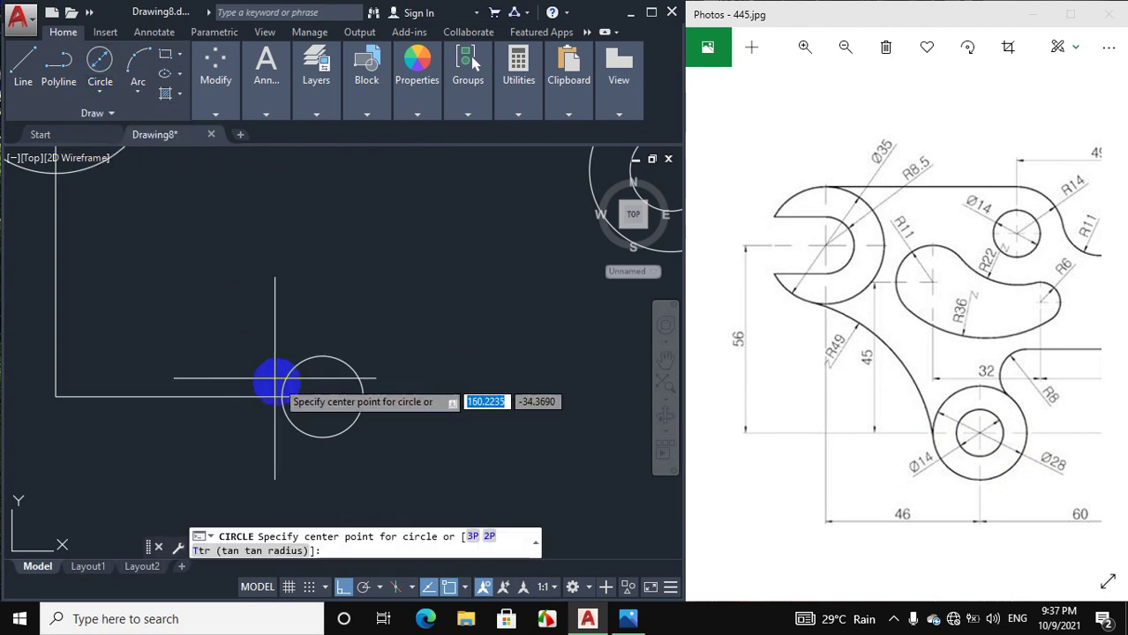
left_click(323, 397)
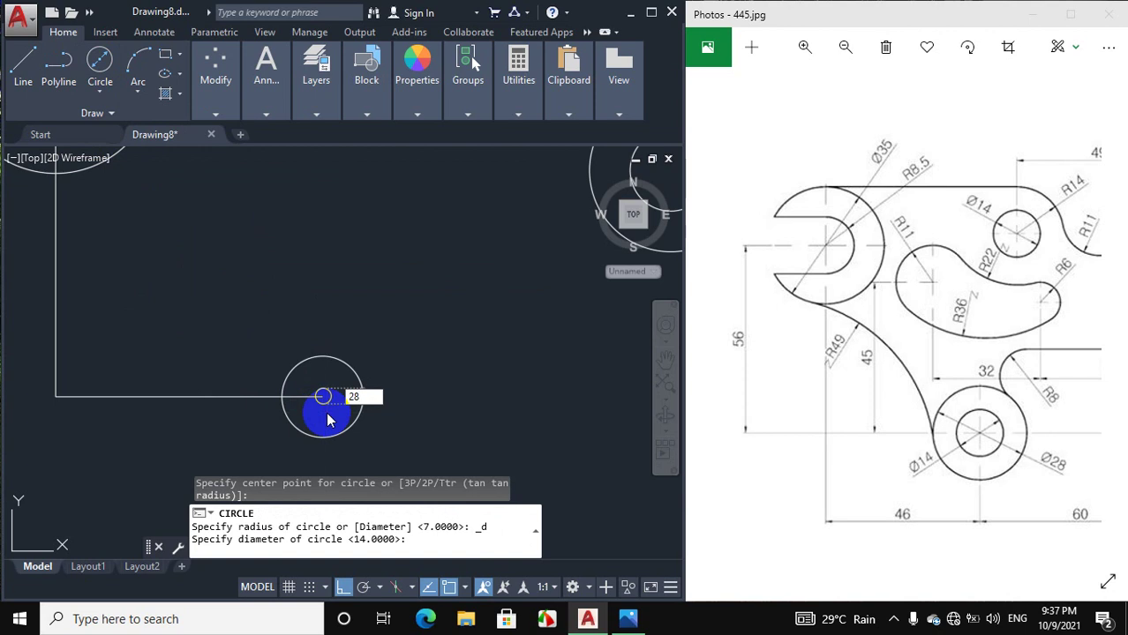
key("Return")
Erase the vertical and horizontal construction lines between the wrench head and the lower boss.
left_click(207, 397)
left_click(56, 320)
right_click(96, 303)
left_click(138, 326)
Draw a circle of radius 49 tangent to the underside of the wrench head and the left side of the lower boss's outer circle.
scroll(291, 335, "down", 2)
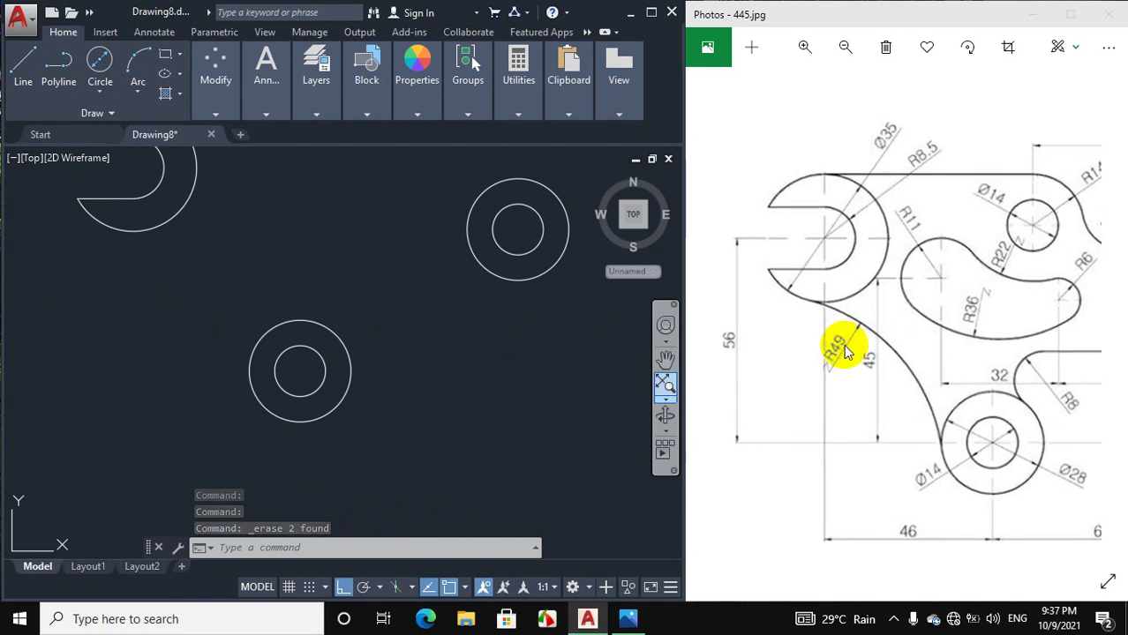
left_click(171, 162)
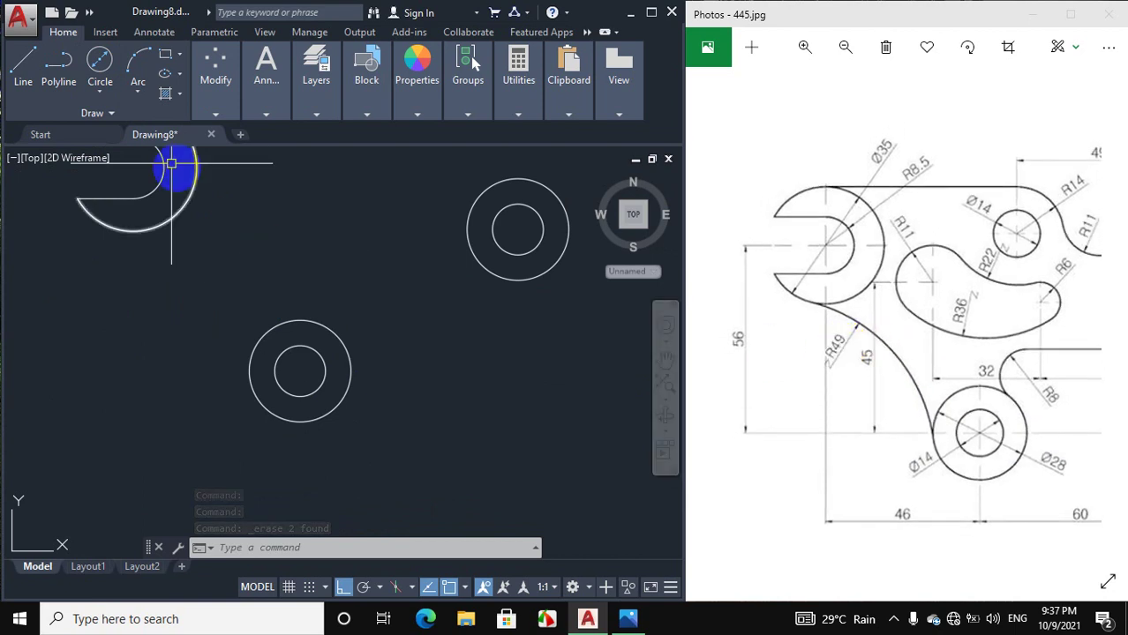
left_click(99, 92)
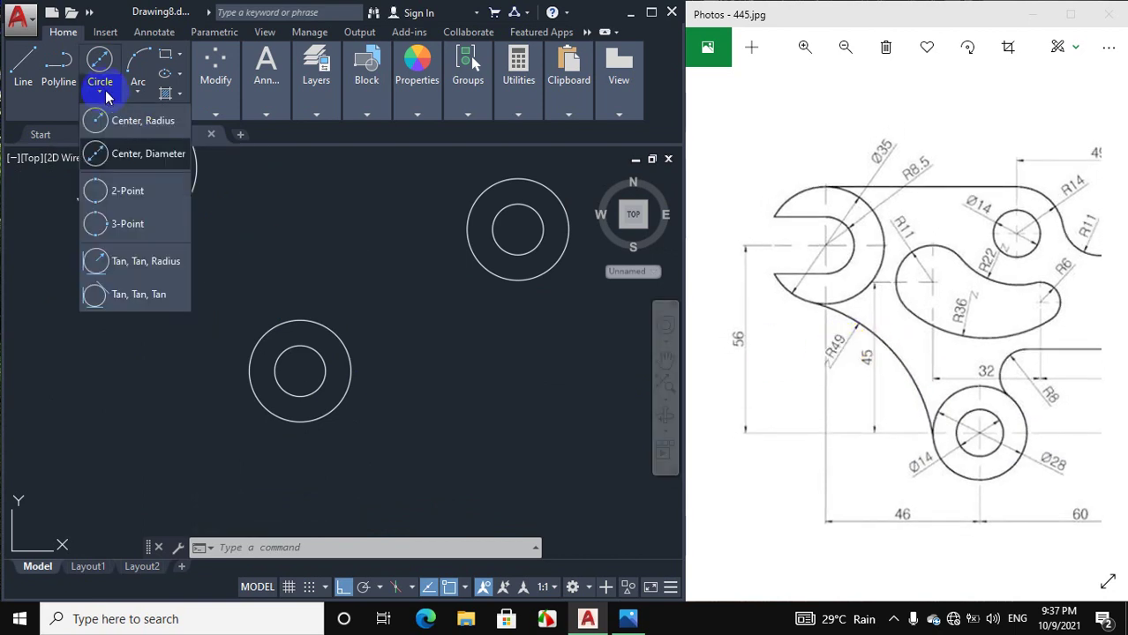
left_click(128, 262)
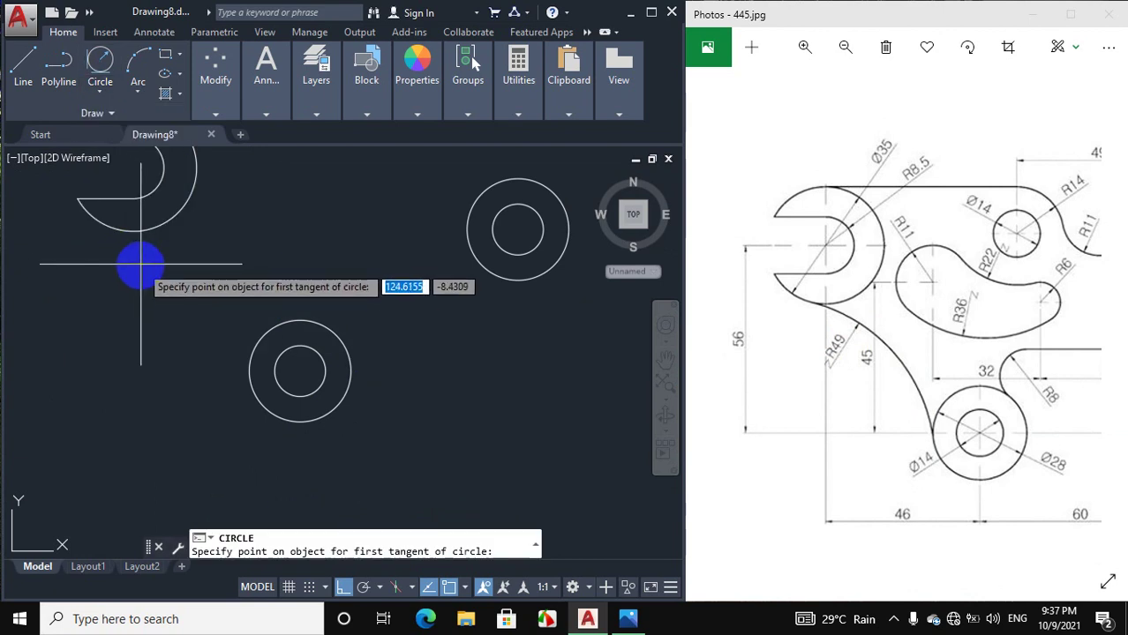
left_click(112, 229)
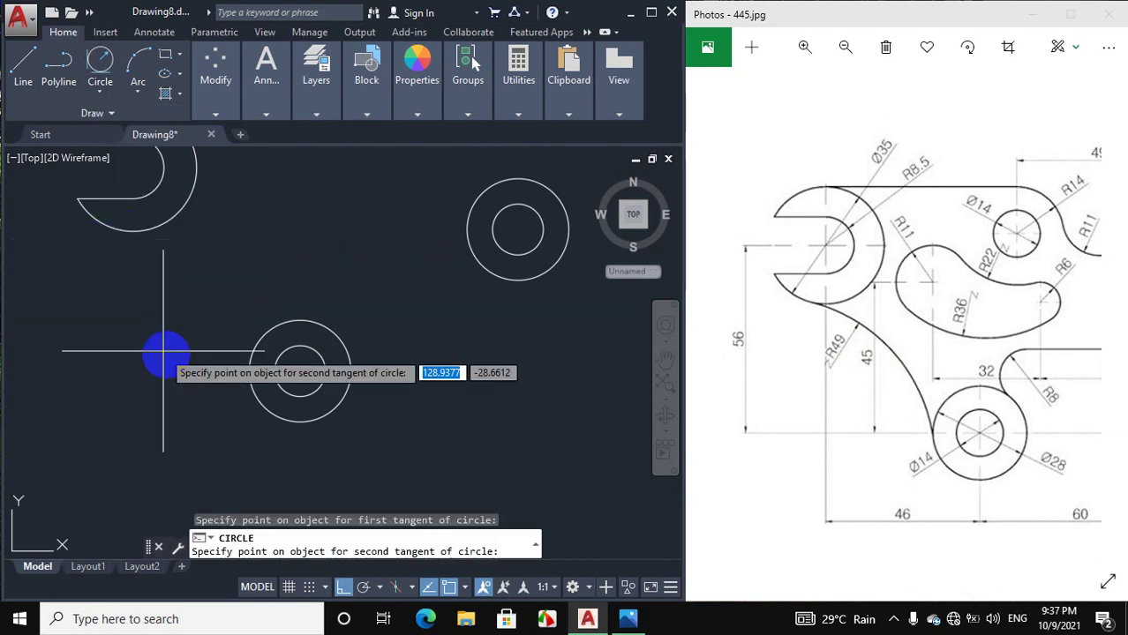
left_click(247, 385)
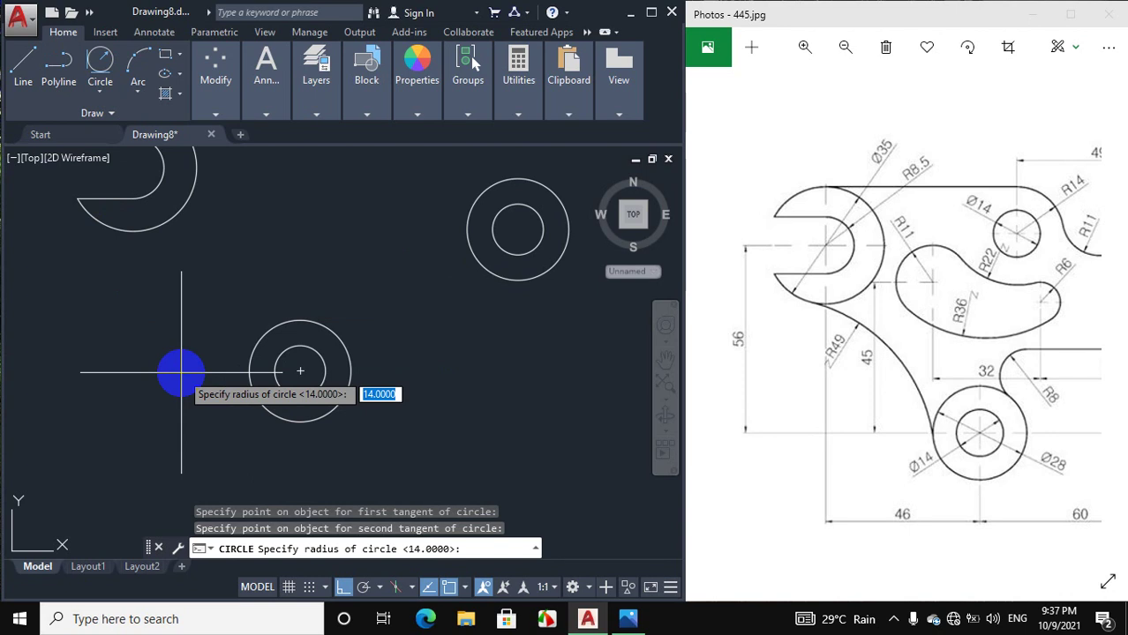
key("Return")
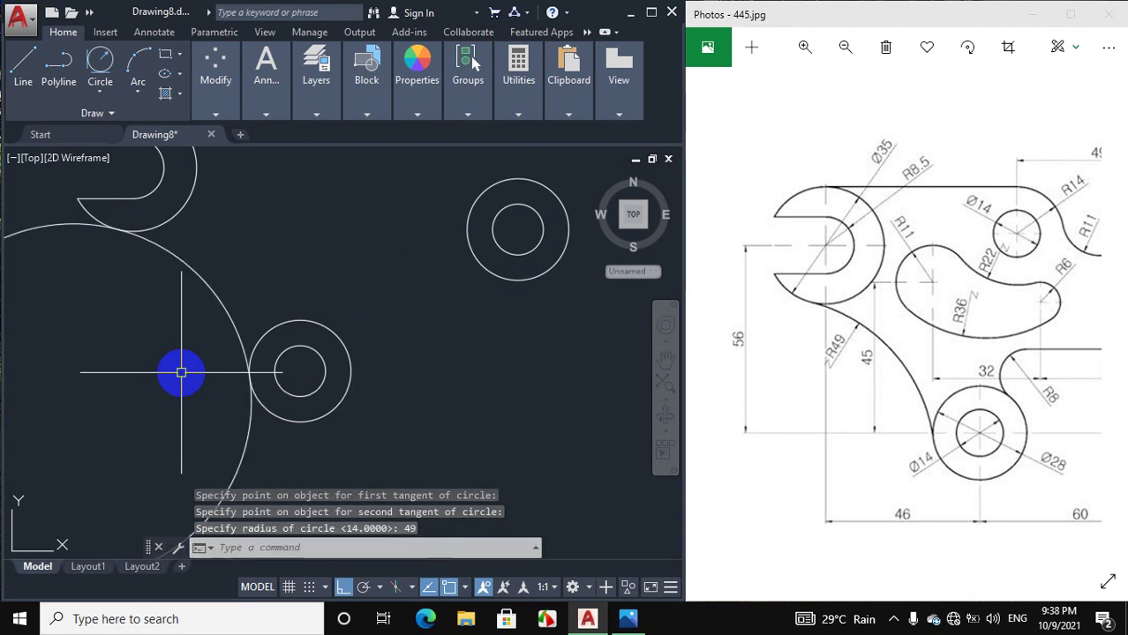
Trim the radius 49 circle to leave only the arc joining the wrench head and the lower boss.
scroll(352, 333, "down", 4)
scroll(239, 322, "up", 3)
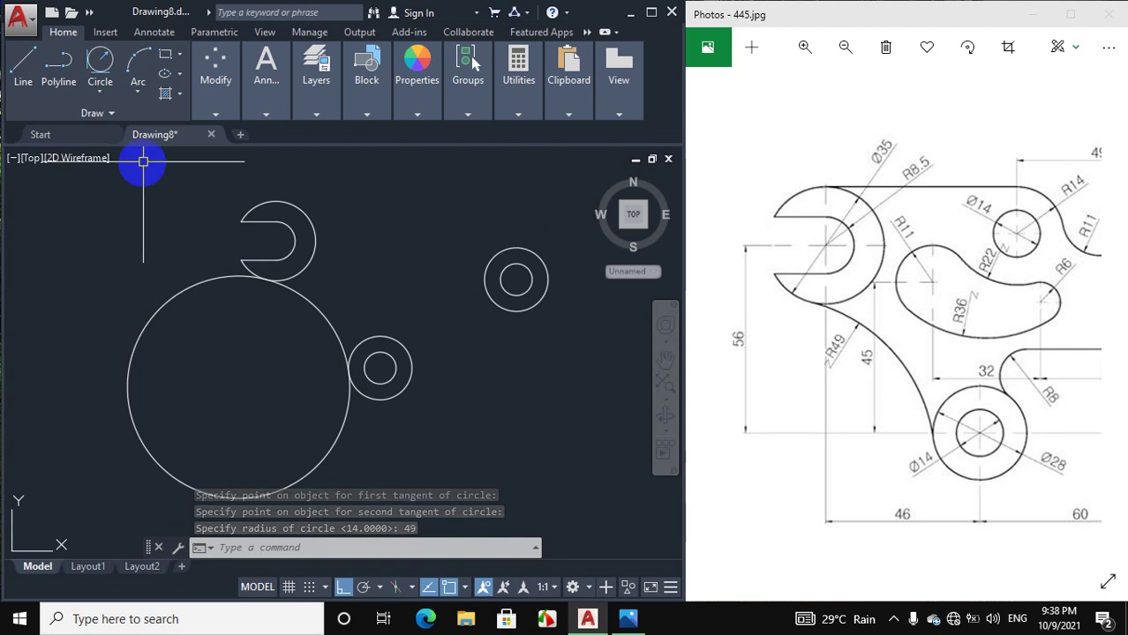
left_click(215, 102)
left_click(266, 97)
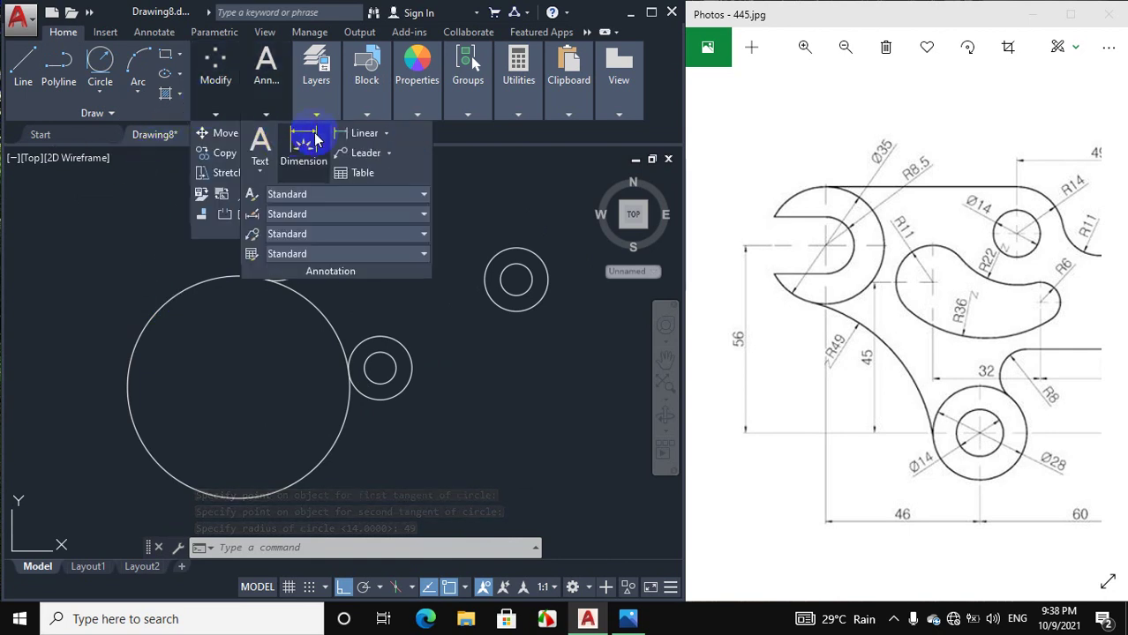
left_click(229, 120)
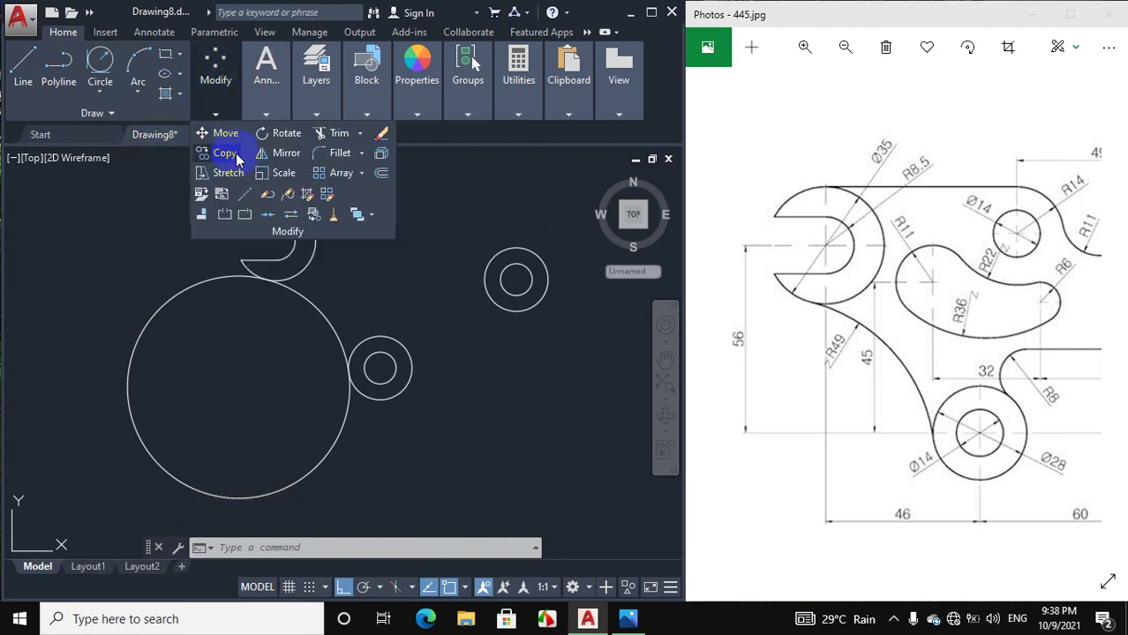
left_click(324, 133)
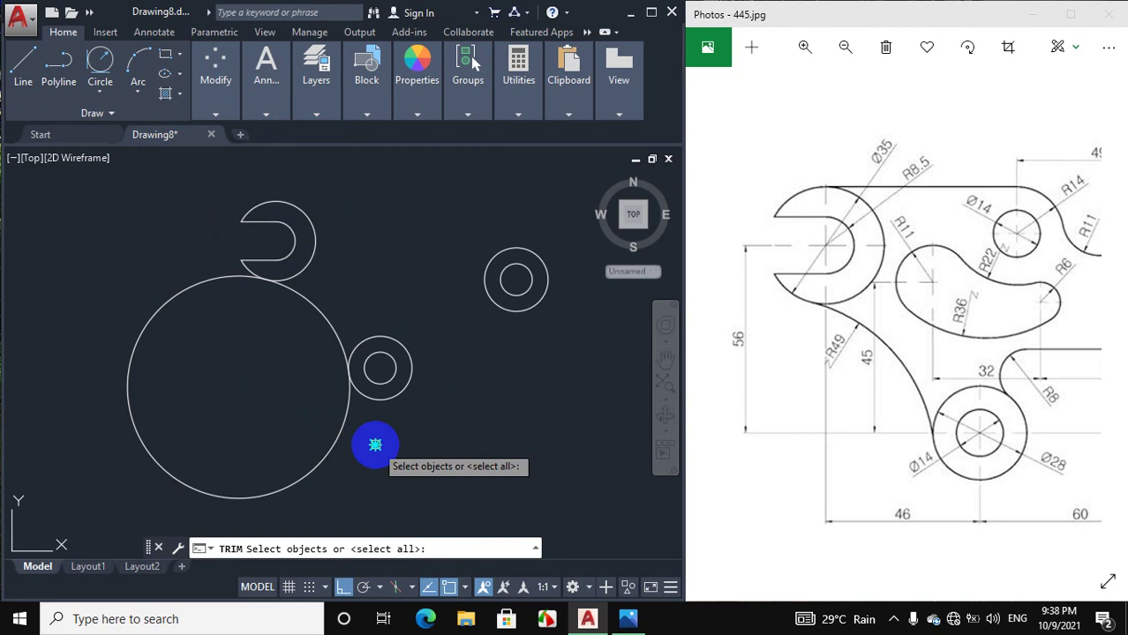
key("Return")
left_click(333, 441)
right_click(399, 442)
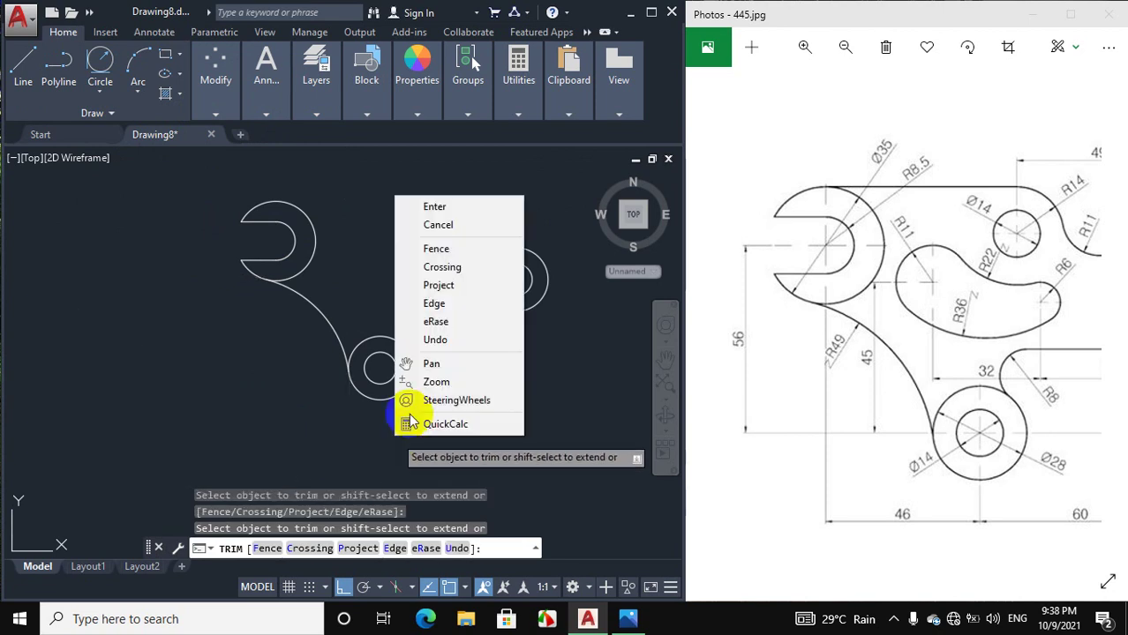
left_click(450, 226)
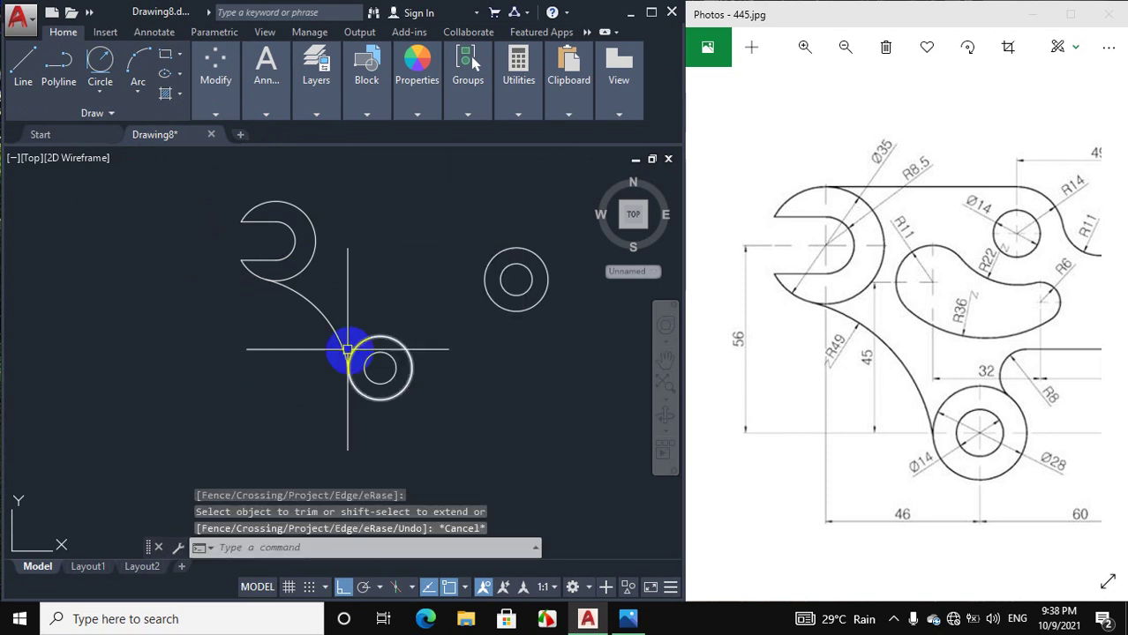
Draw a horizontal line about 60 long to the left from the bottom quadrant of the right-hand boss's outer circle.
scroll(344, 339, "up", 2)
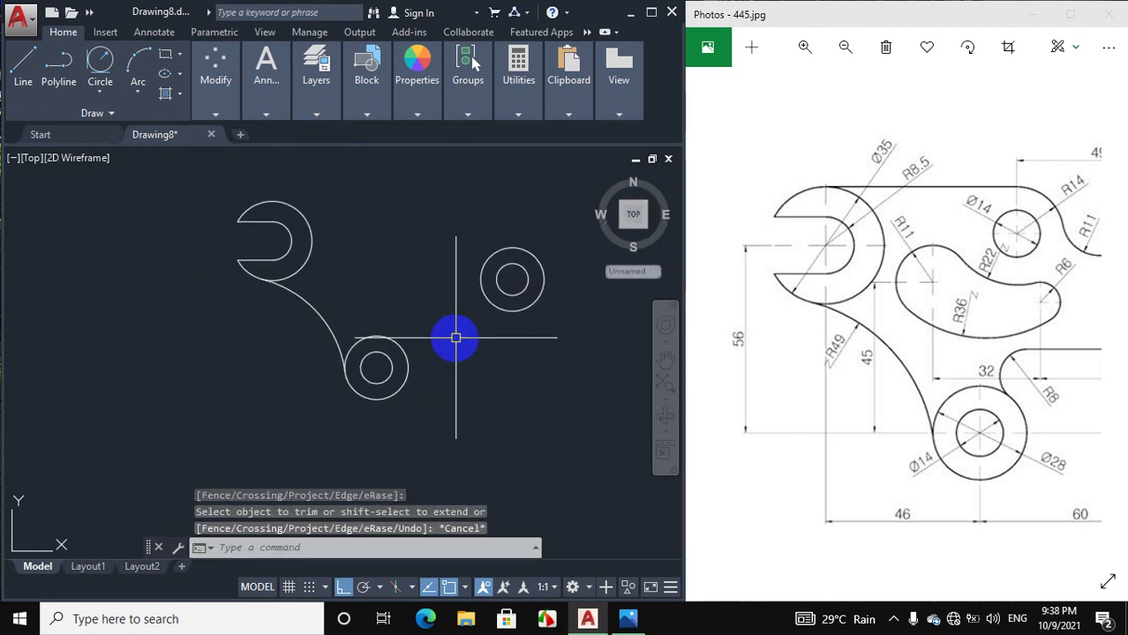
scroll(843, 391, "down", 1)
scroll(843, 391, "down", 3)
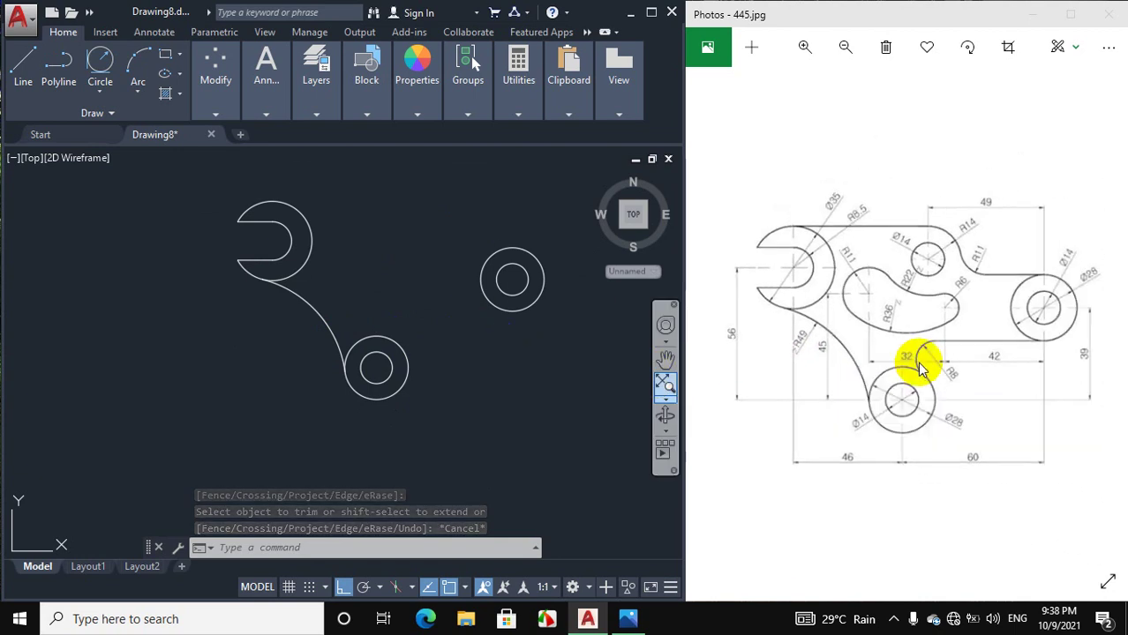
scroll(942, 357, "up", 1)
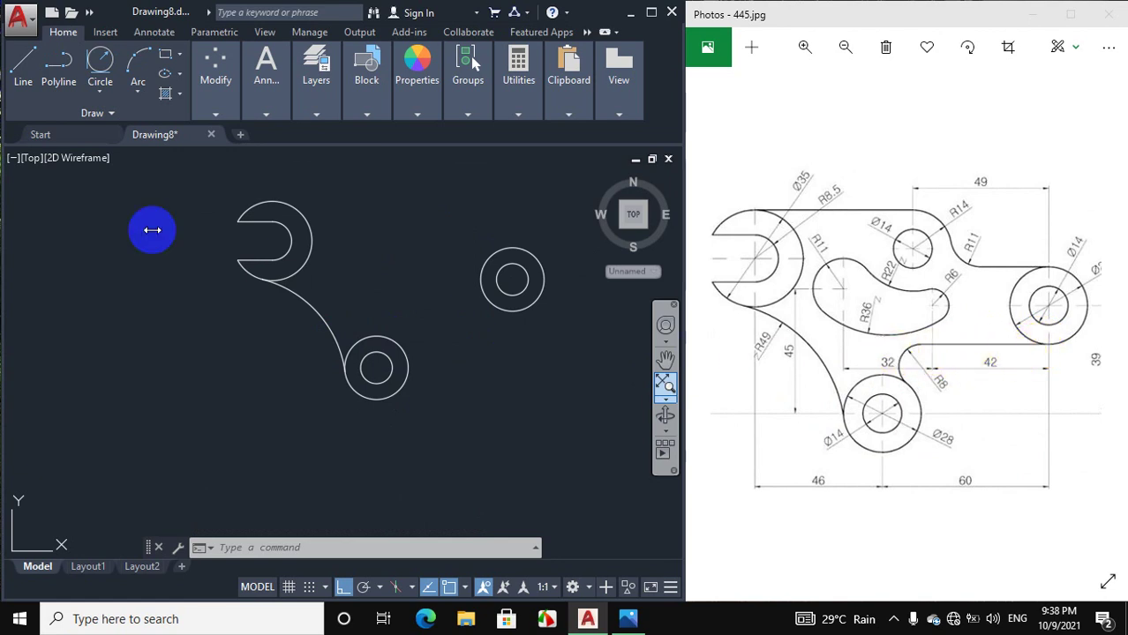
left_click(19, 64)
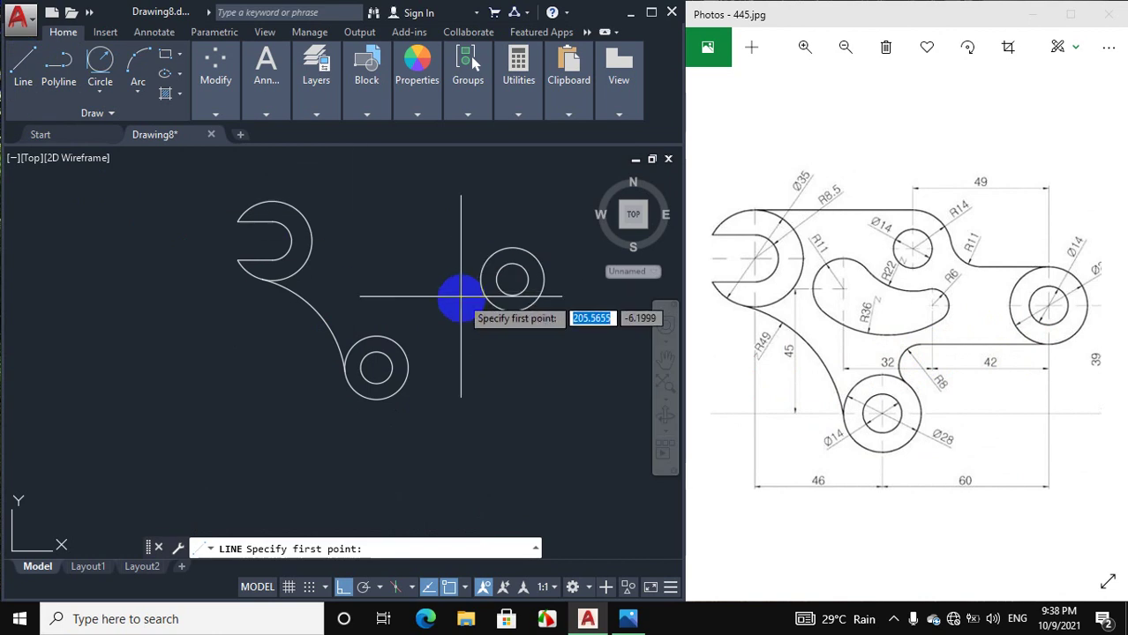
scroll(513, 310, "up", 5)
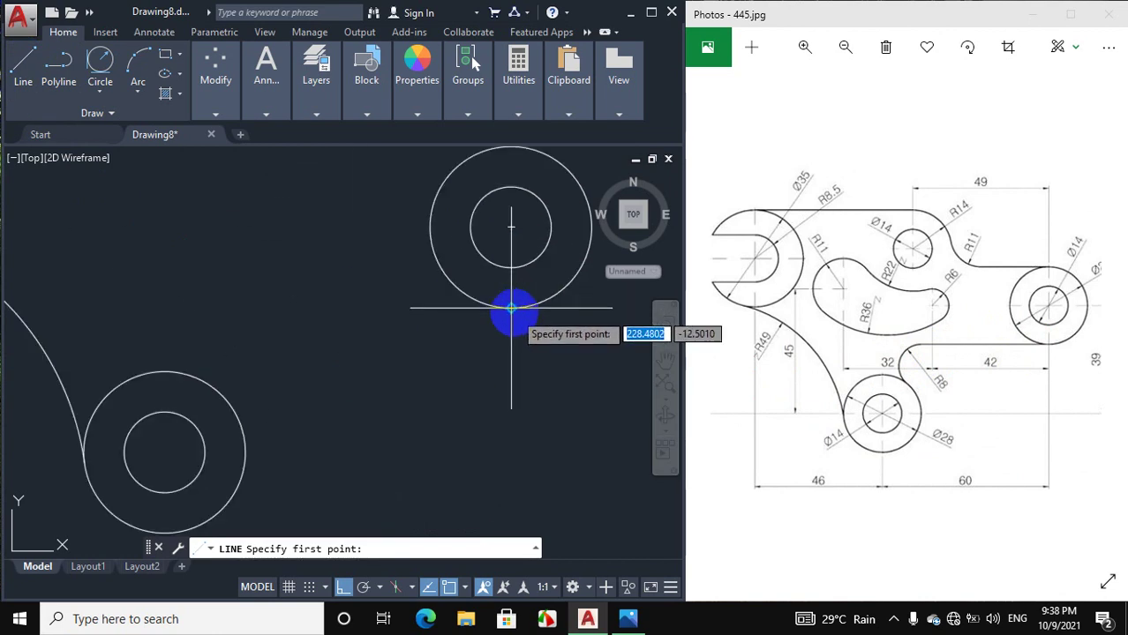
left_click(511, 308)
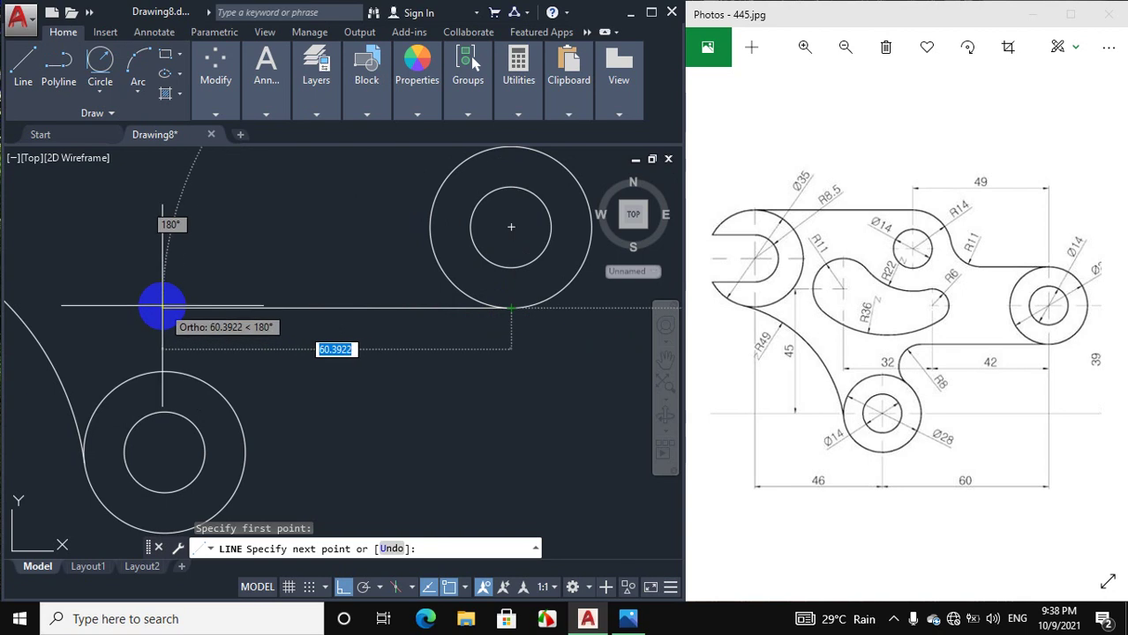
left_click(162, 308)
right_click(185, 293)
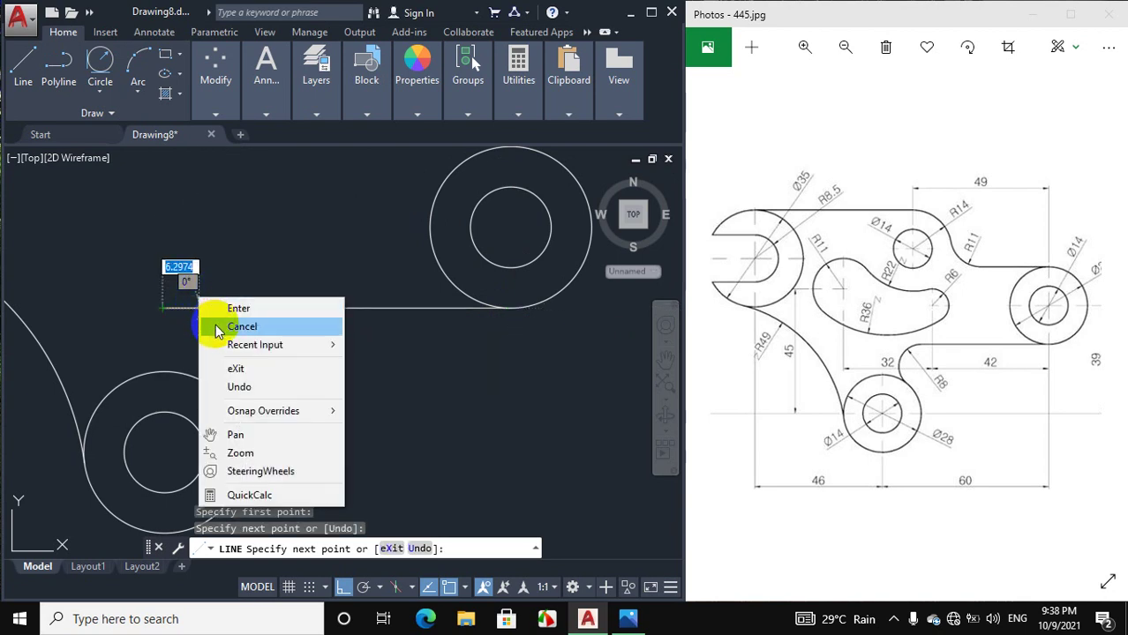
left_click(217, 324)
Draw a circle of radius 8 tangent to the underside of the horizontal line and the lower boss's outer circle.
left_click(101, 89)
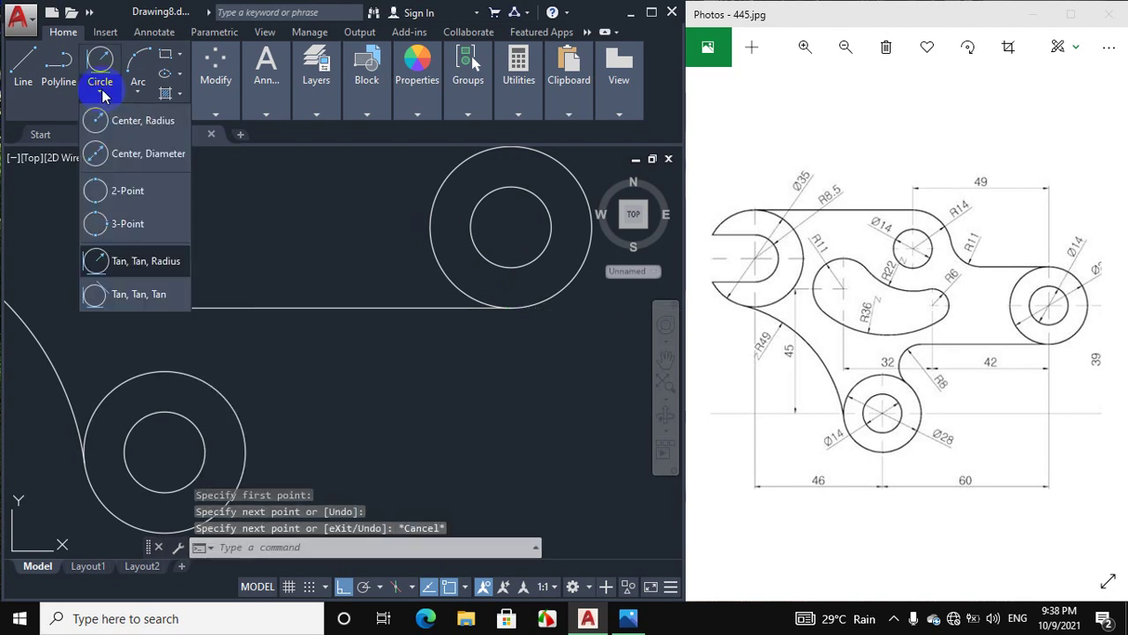
left_click(135, 262)
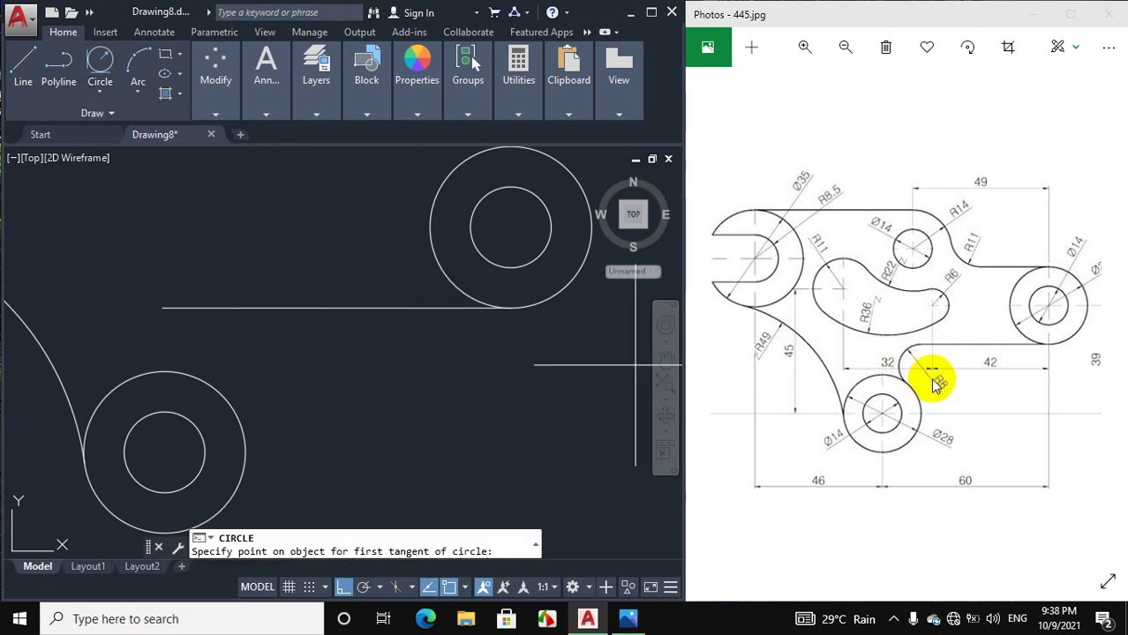
left_click(213, 309)
left_click(210, 380)
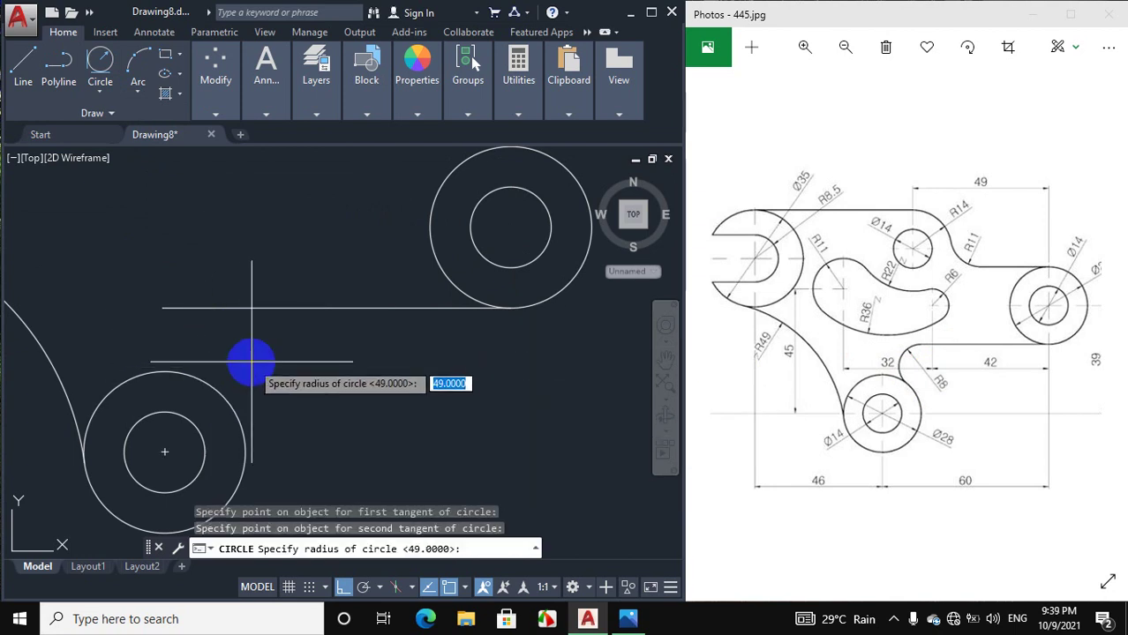
key("Return")
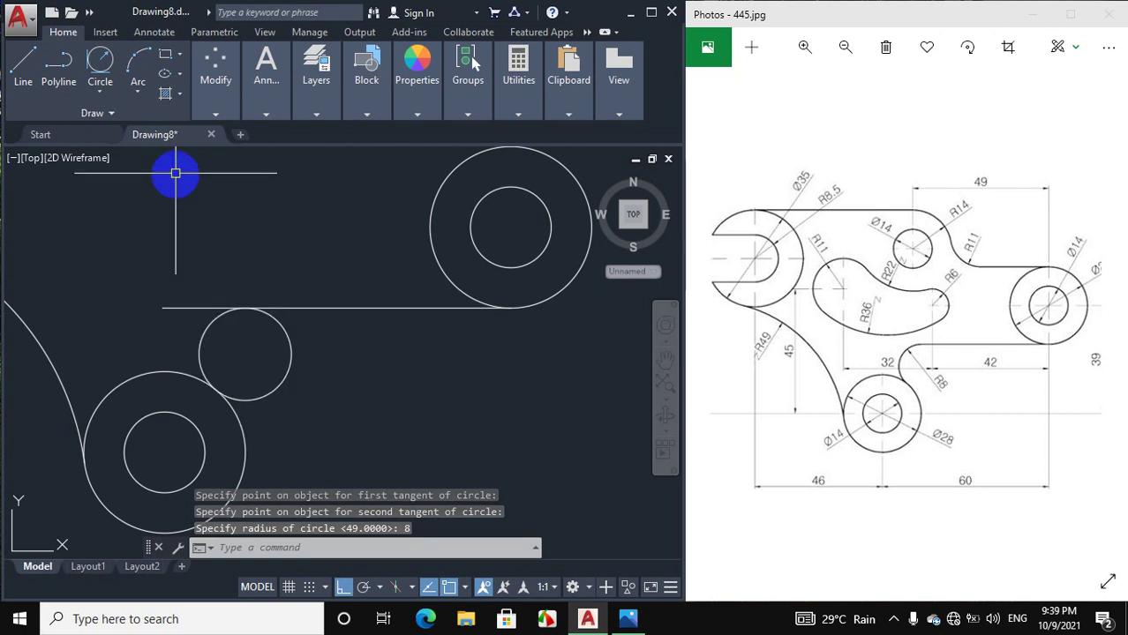
Trim the line's left overhang and the radius 8 circle's right portion, leaving the arc that joins the line to the lower boss.
left_click(215, 113)
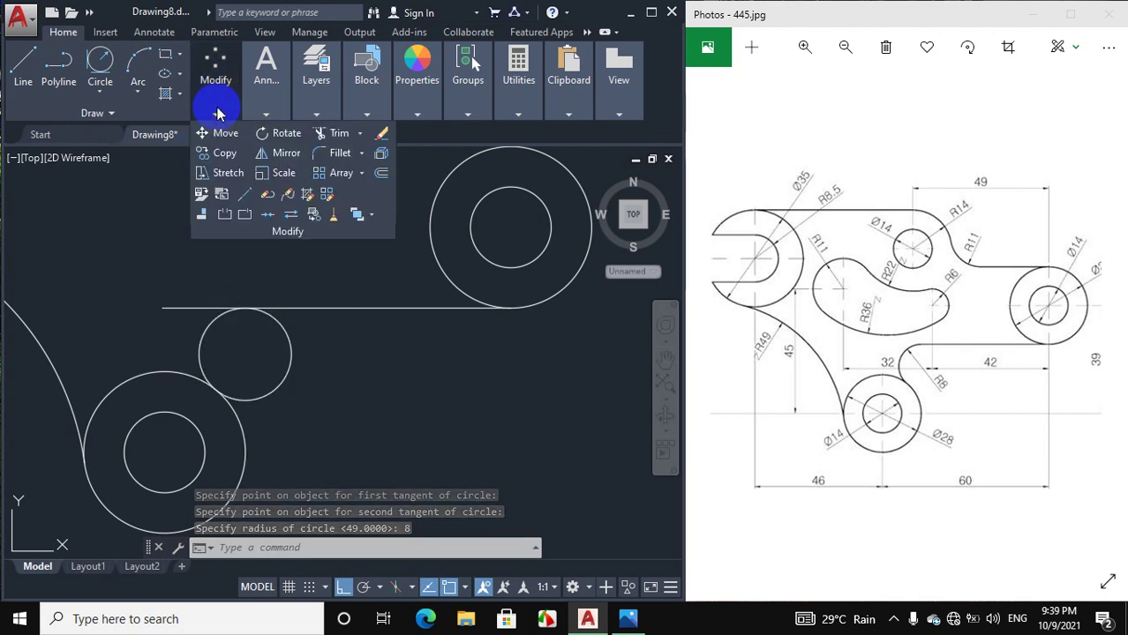
left_click(334, 133)
key("Return")
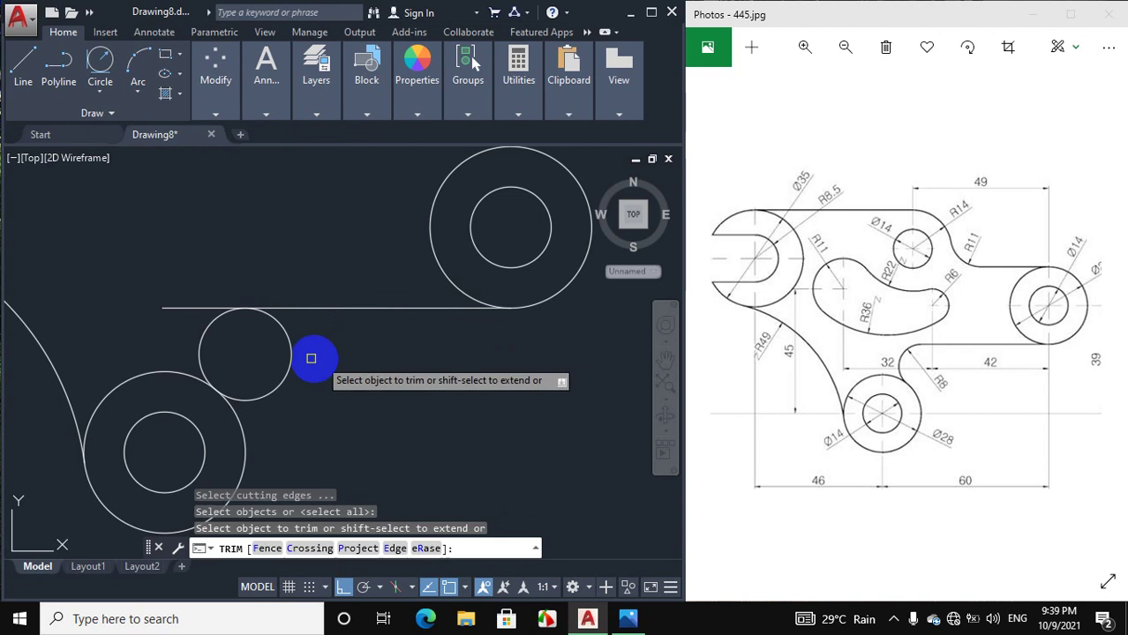
left_click(203, 309)
left_click(278, 359)
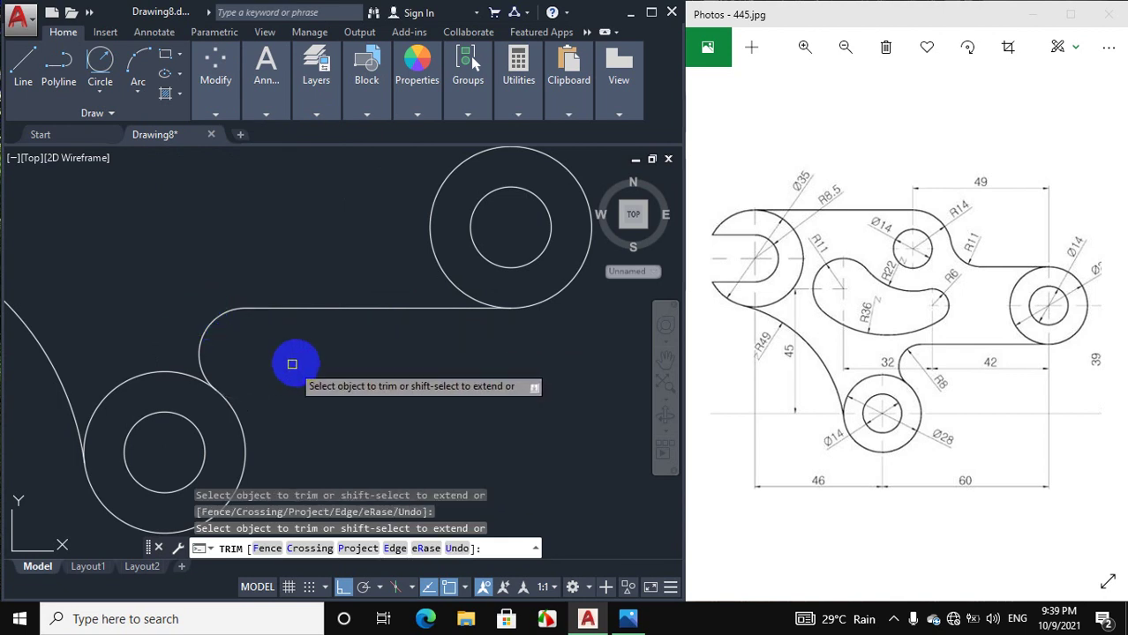
right_click(366, 342)
left_click(383, 368)
Draw a horizontal construction line 42 long to the left from the right-hand boss's centre.
scroll(383, 368, "down", 3)
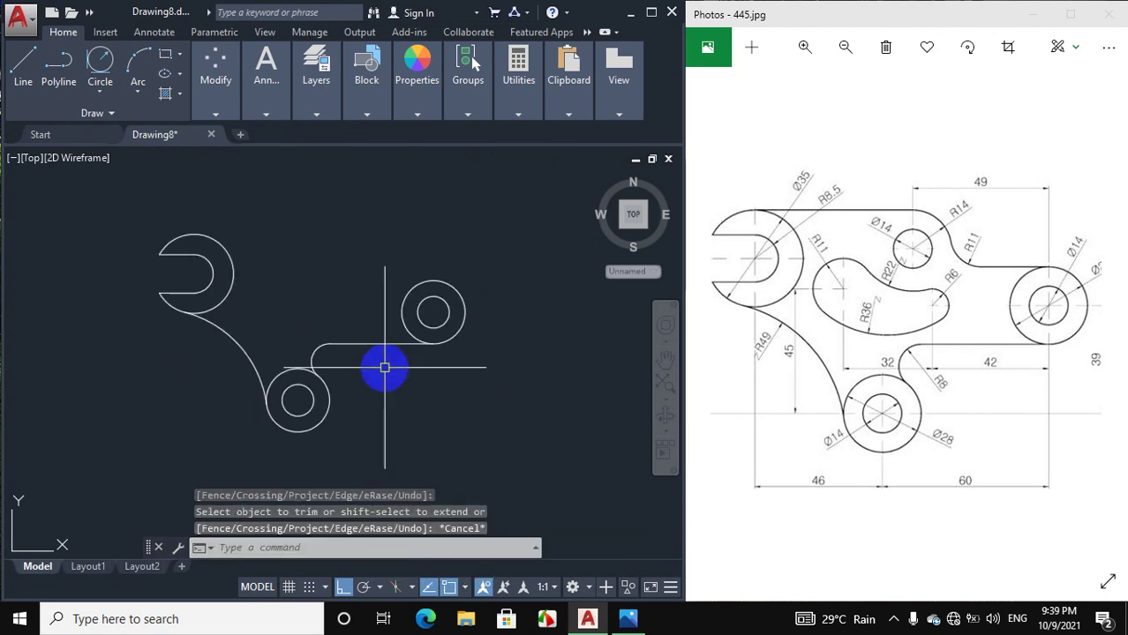
scroll(352, 300, "up", 1)
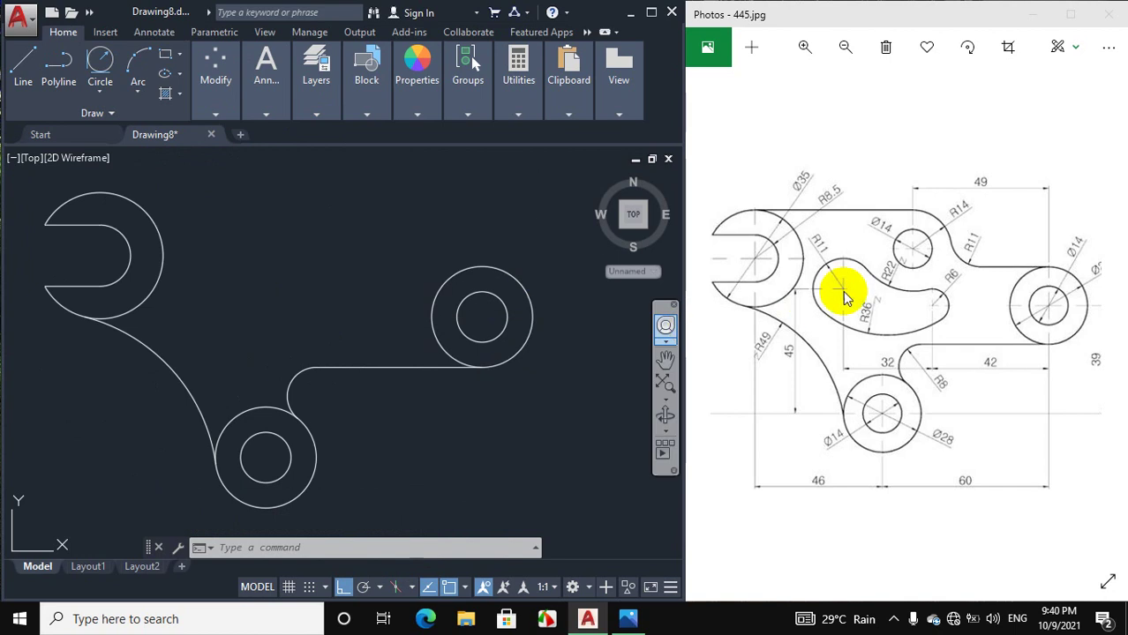
scroll(878, 302, "up", 2)
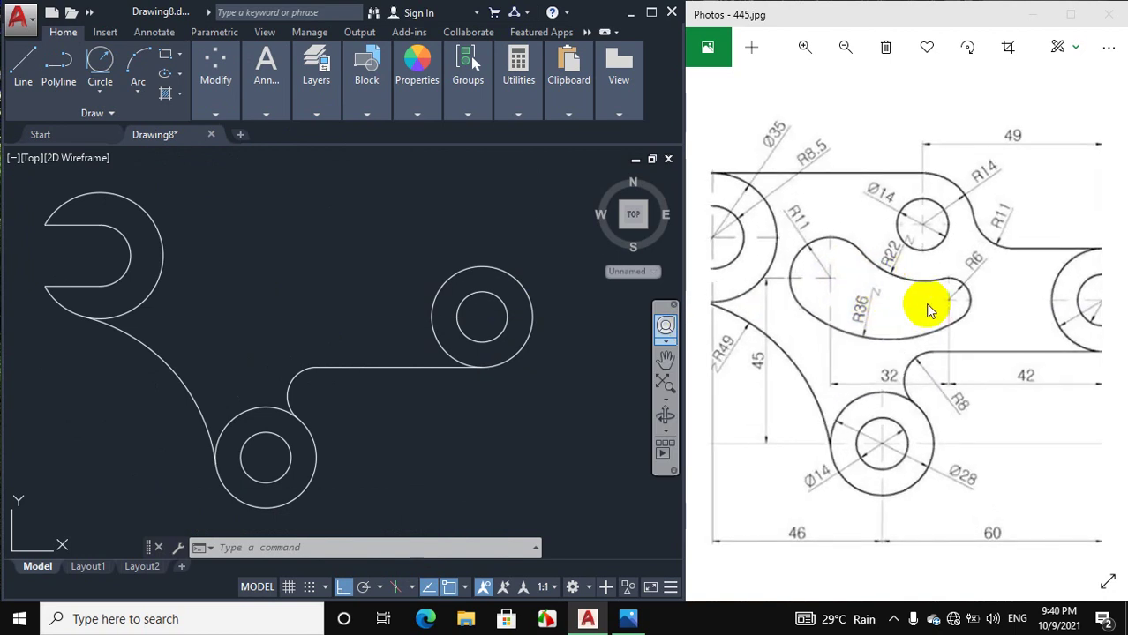
scroll(863, 296, "down", 1)
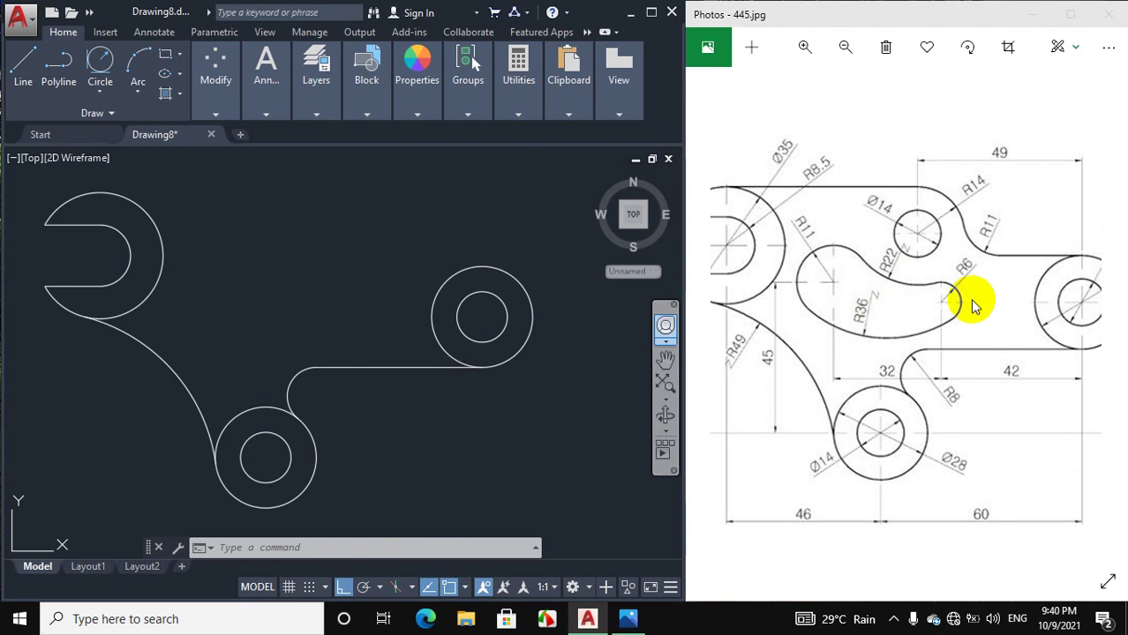
scroll(971, 305, "up", 2)
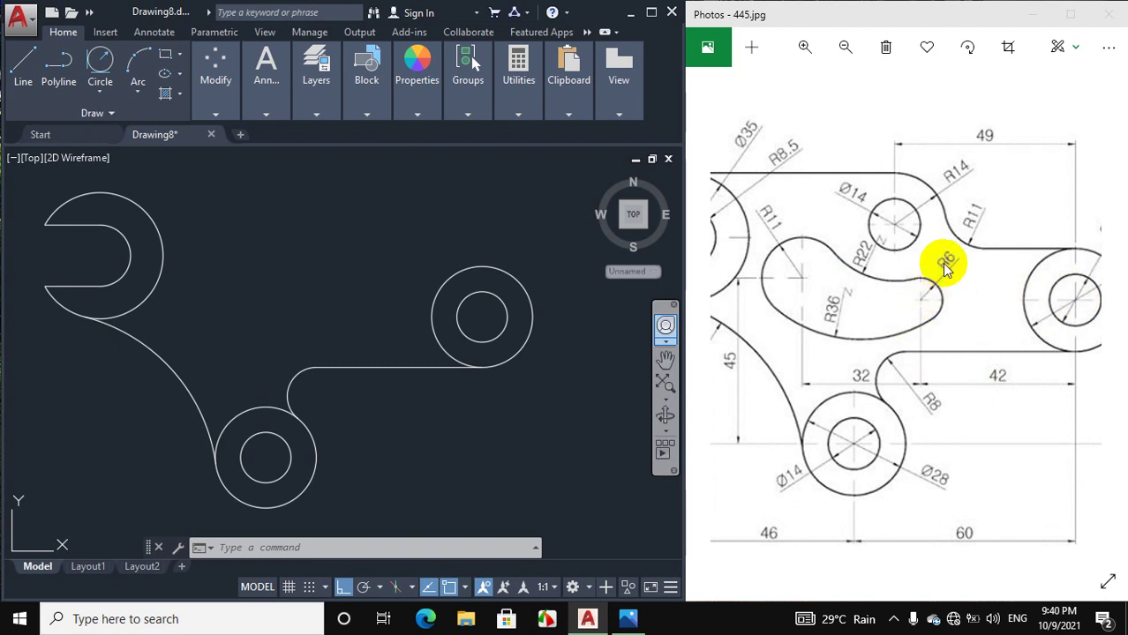
left_click(26, 72)
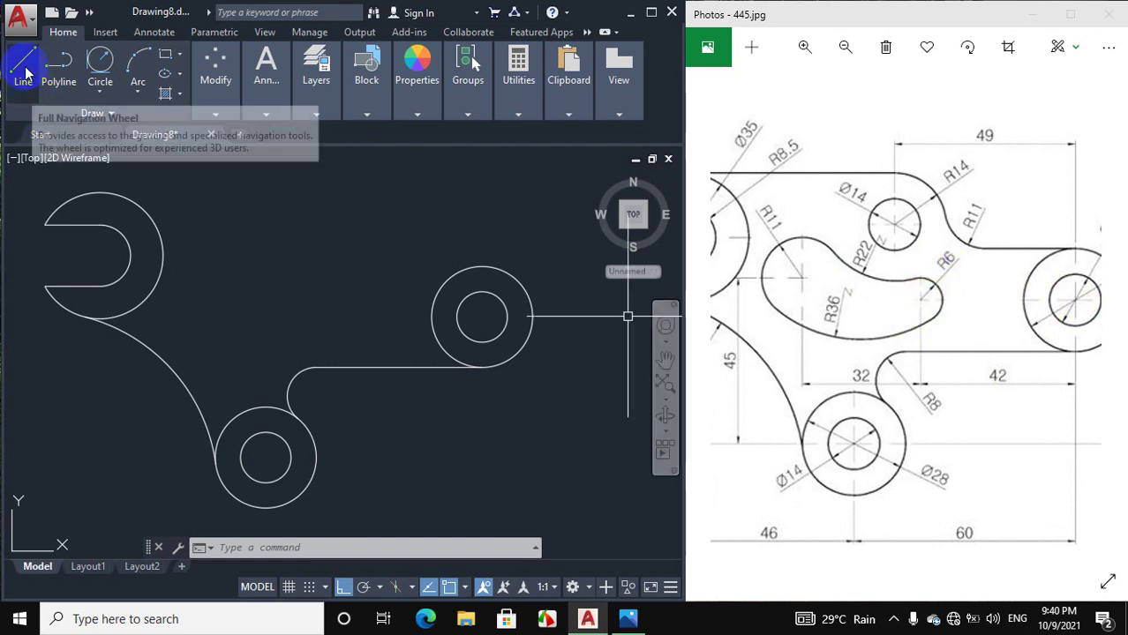
left_click(482, 316)
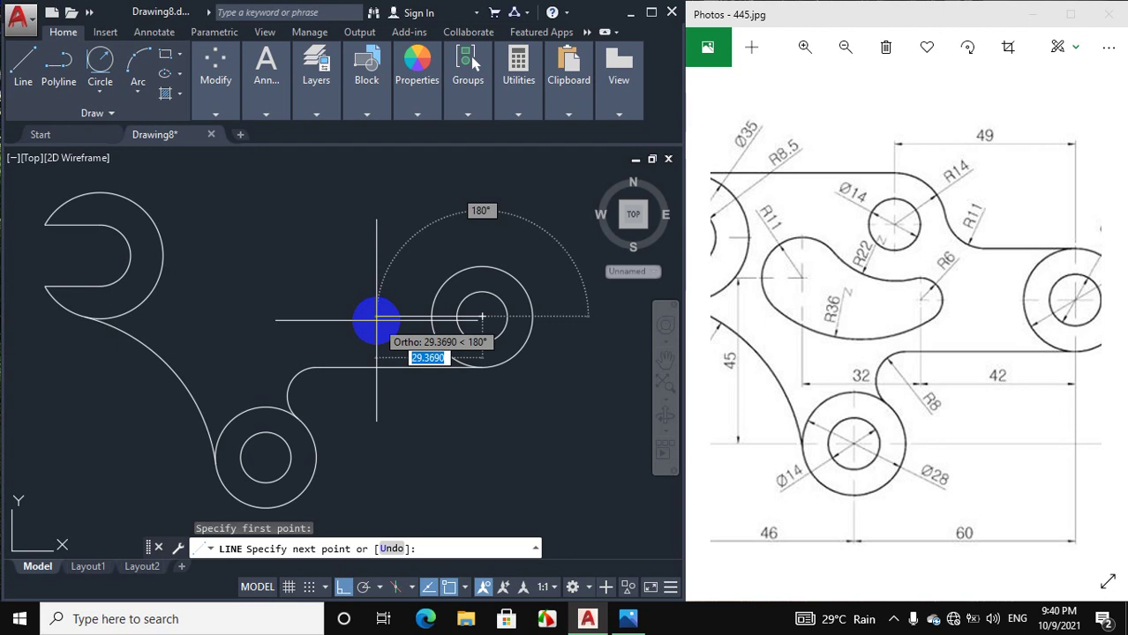
type("42")
key("Return")
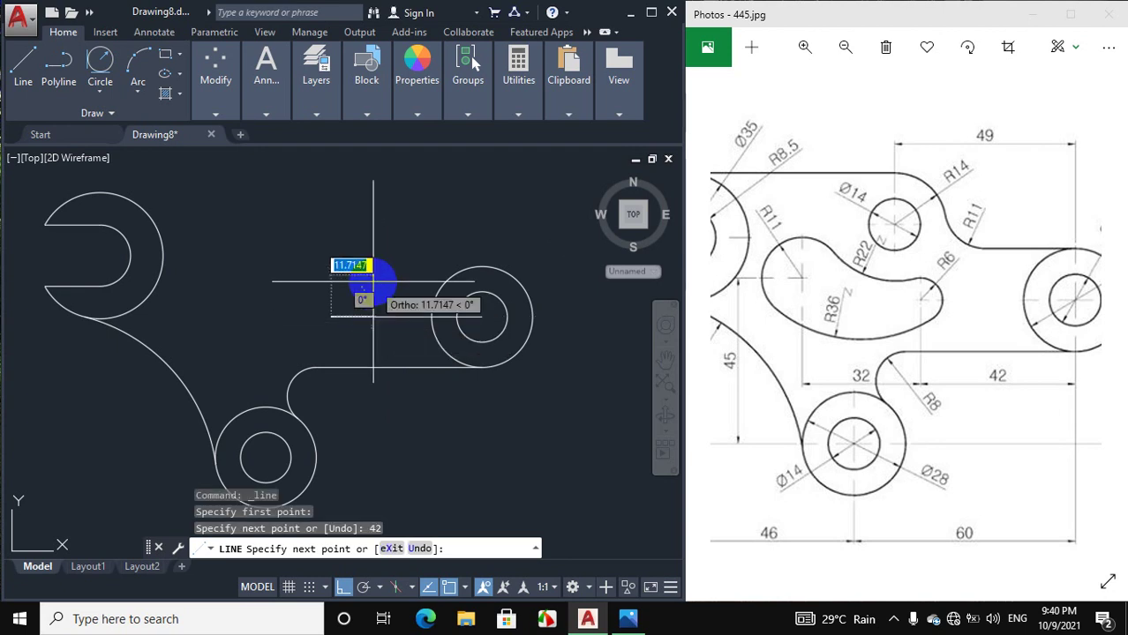
right_click(390, 251)
left_click(428, 277)
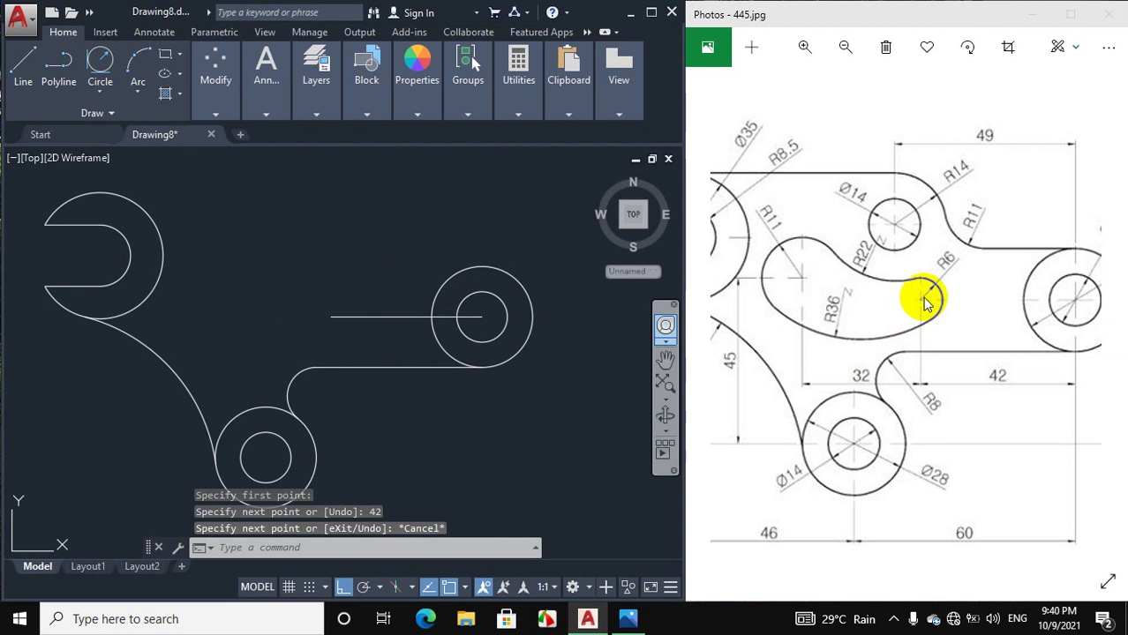
Draw a circle of radius 6 centred on the left end of the 42 long construction line.
scroll(918, 300, "up", 1)
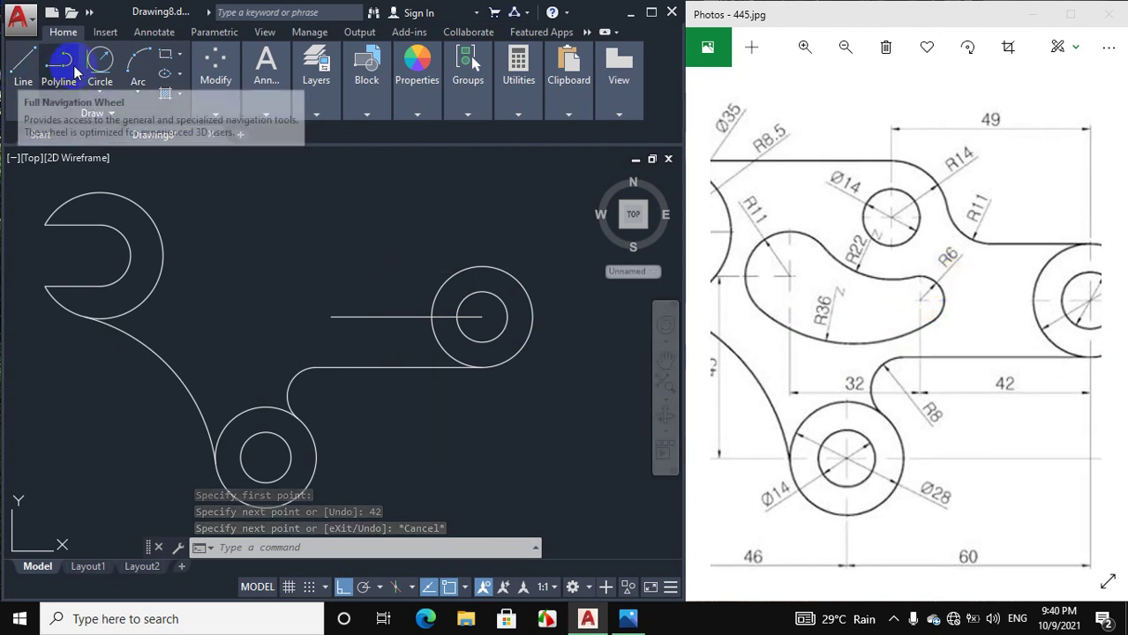
left_click(103, 95)
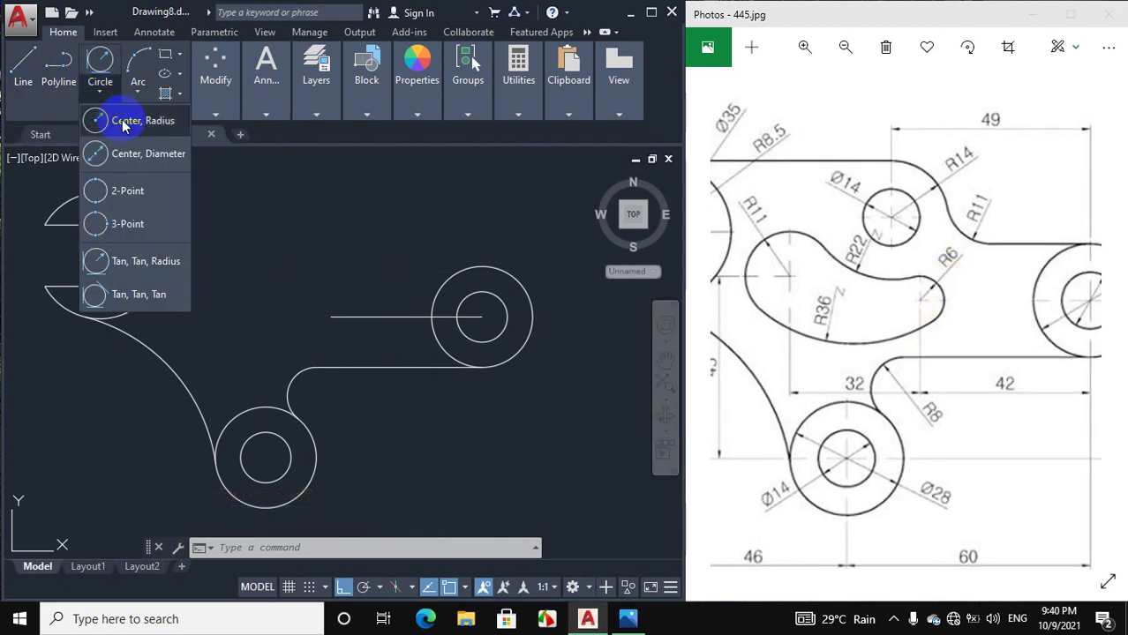
left_click(122, 120)
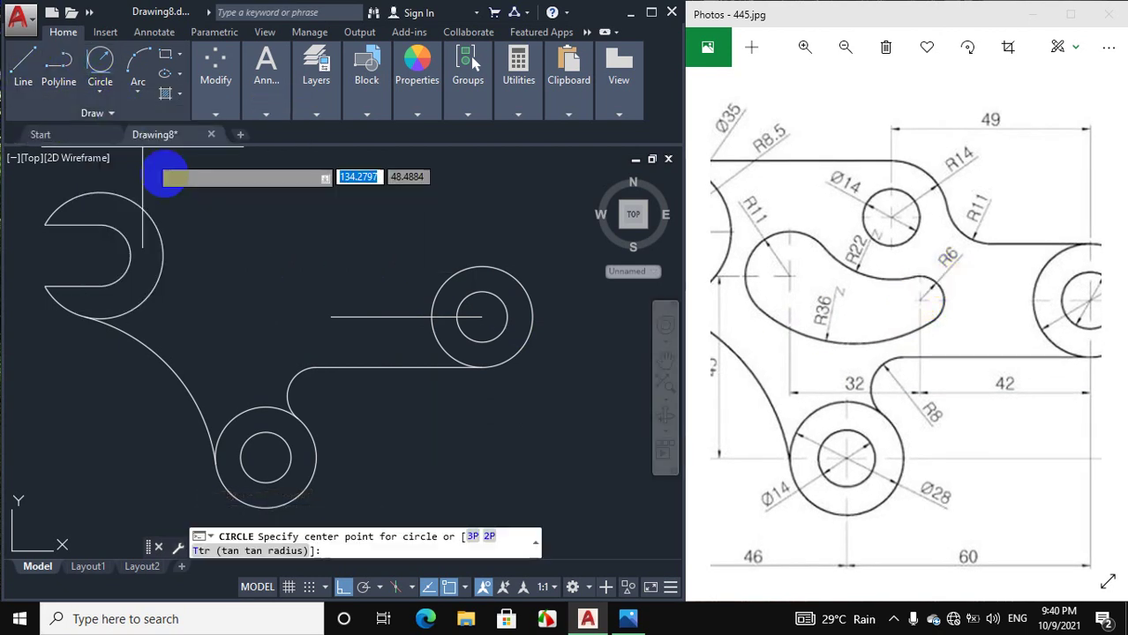
left_click(332, 316)
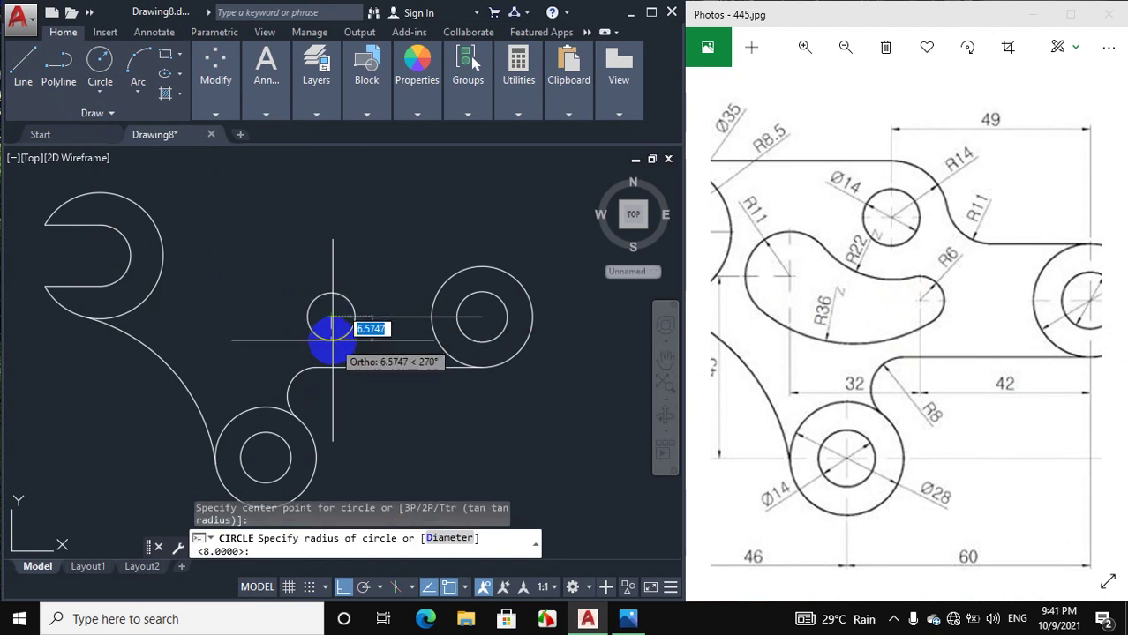
key("Return")
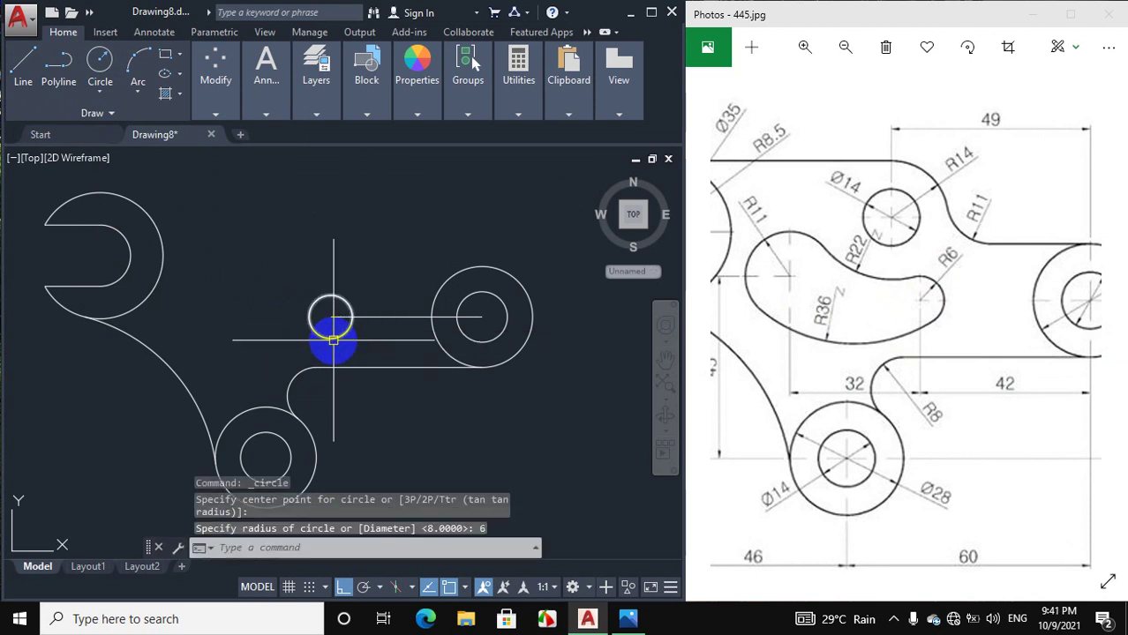
Draw a vertical construction line 45 long upward from the lower boss's centre.
scroll(835, 341, "down", 2)
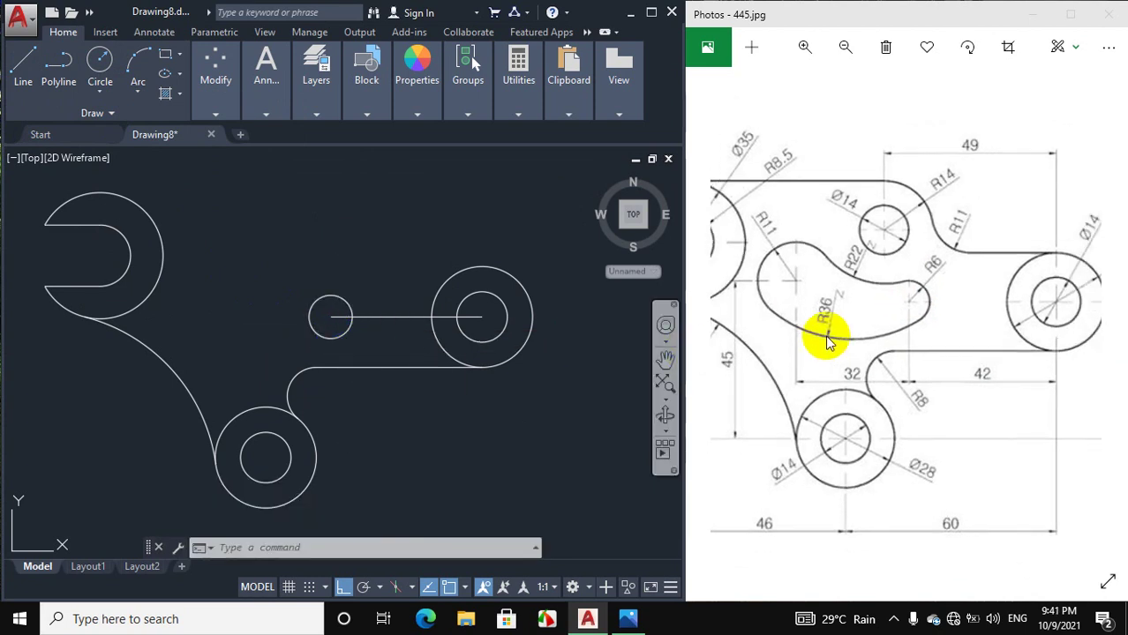
scroll(773, 271, "up", 2)
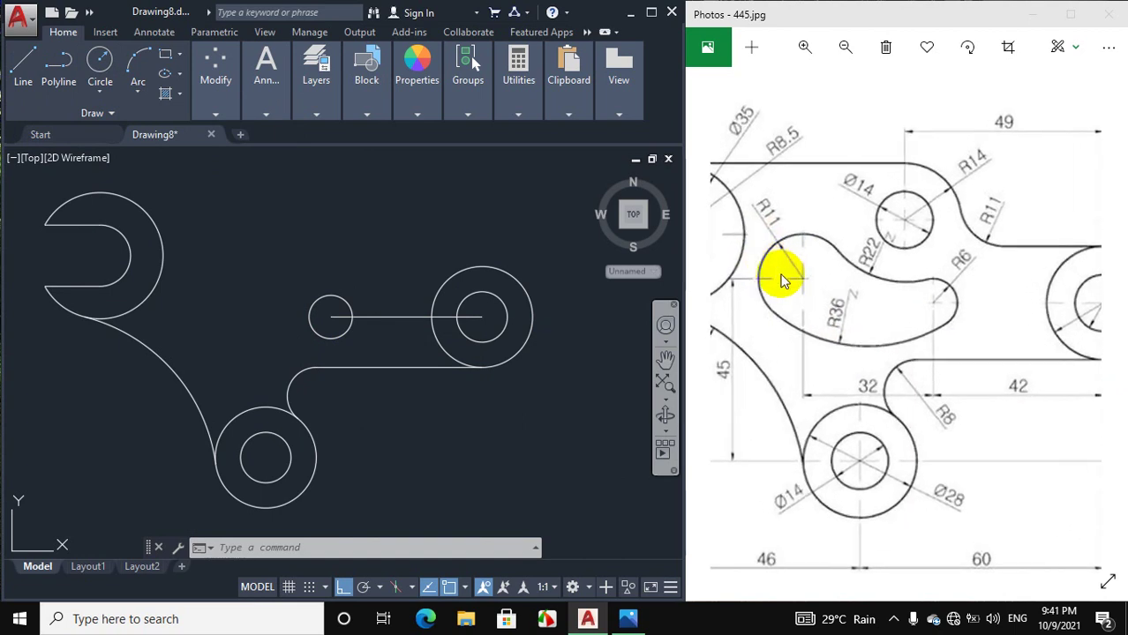
scroll(802, 282, "down", 3)
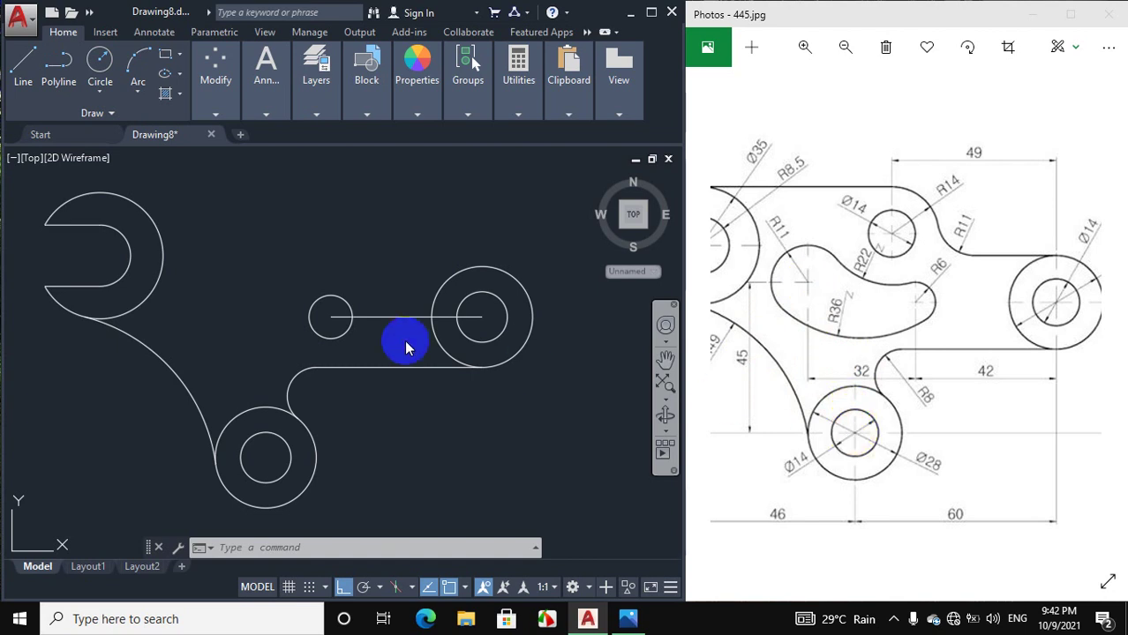
left_click(24, 72)
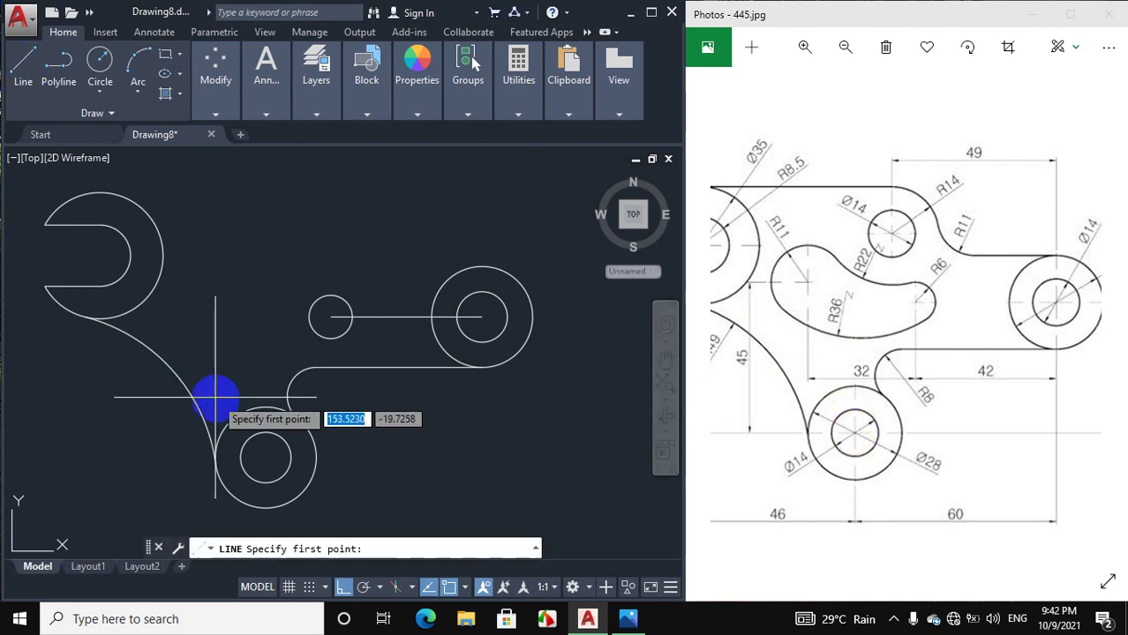
left_click(266, 457)
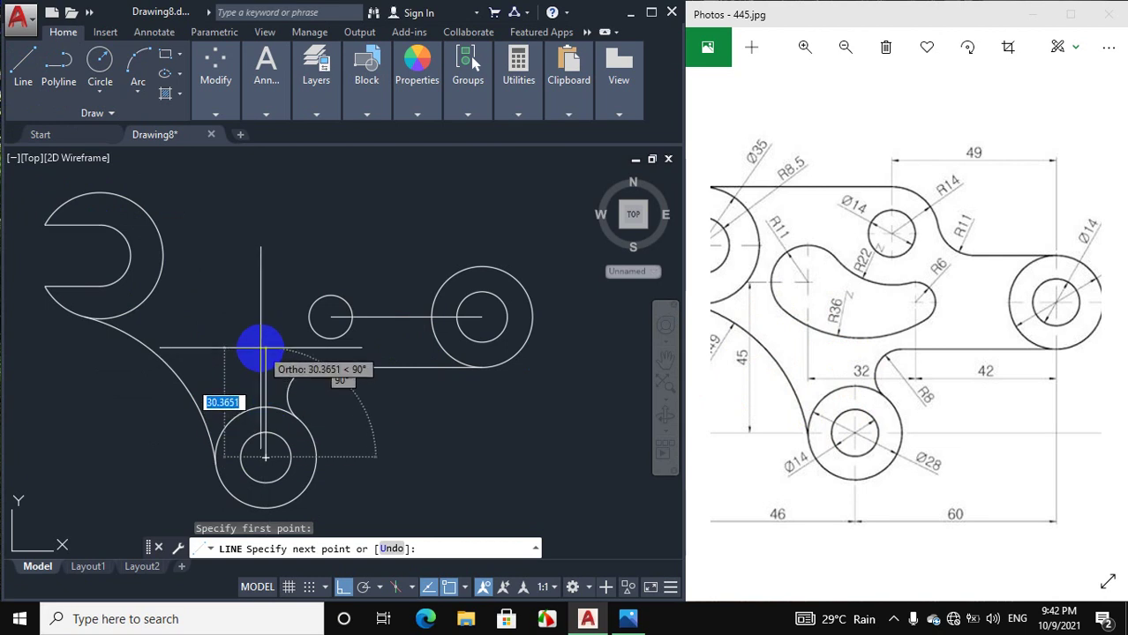
key("Return")
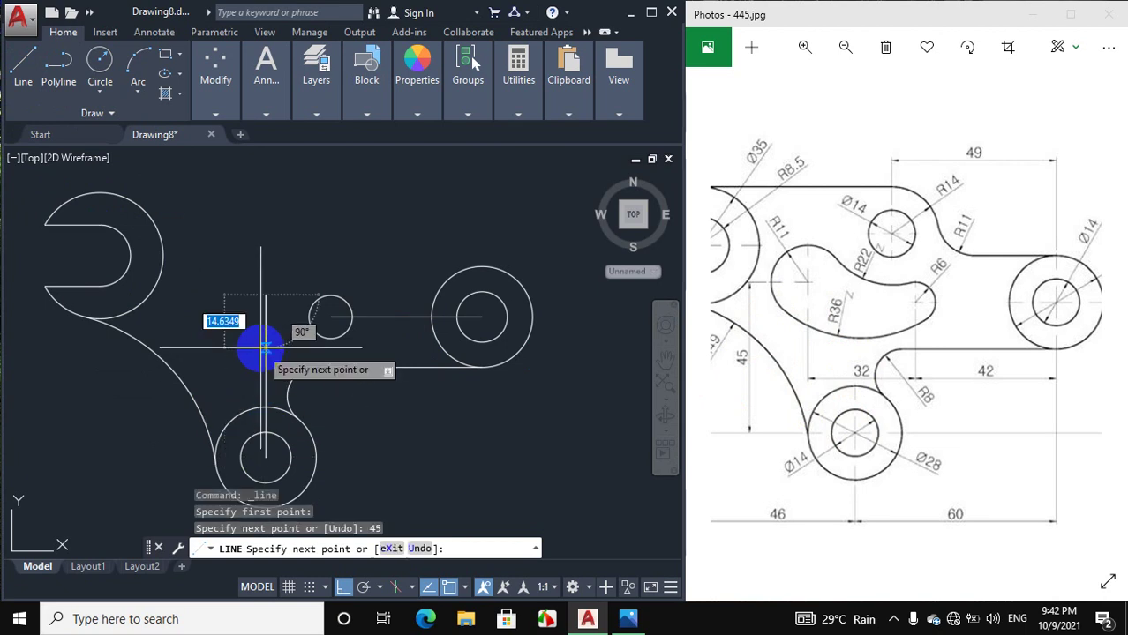
right_click(266, 346)
left_click(300, 376)
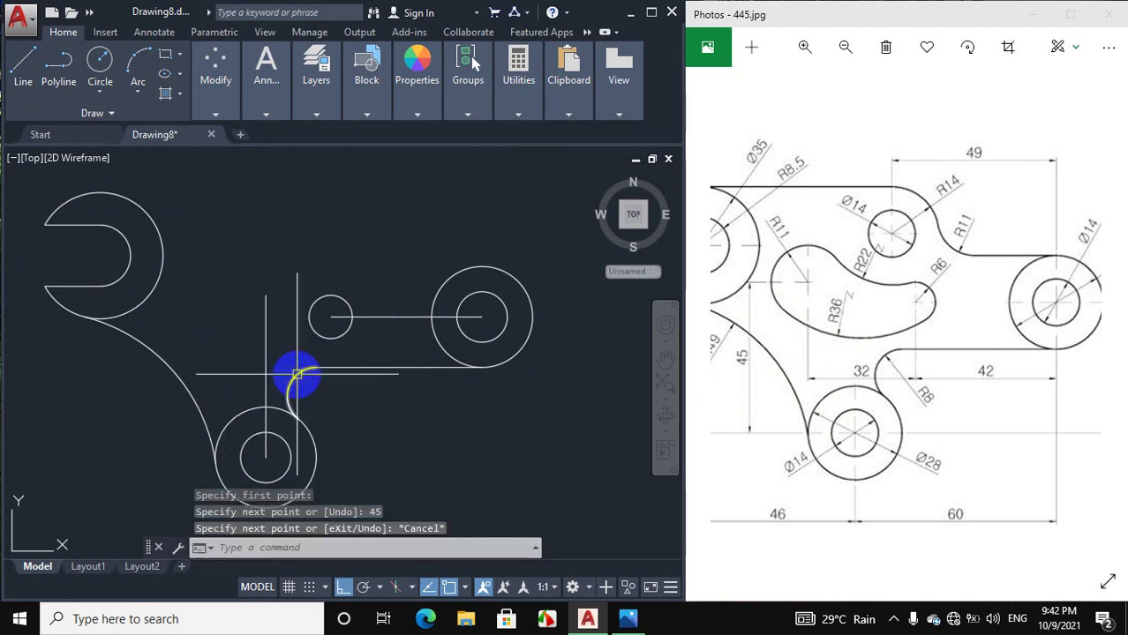
Erase the horizontal construction line between the radius 6 circle and the right-hand boss.
left_click(370, 316)
right_click(388, 314)
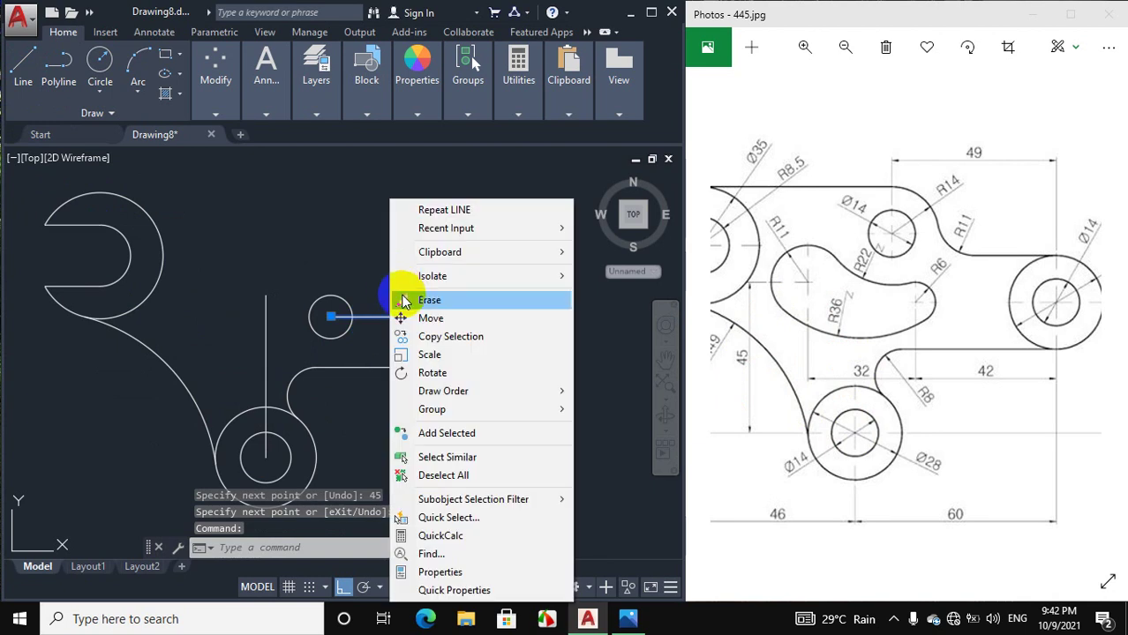
left_click(415, 300)
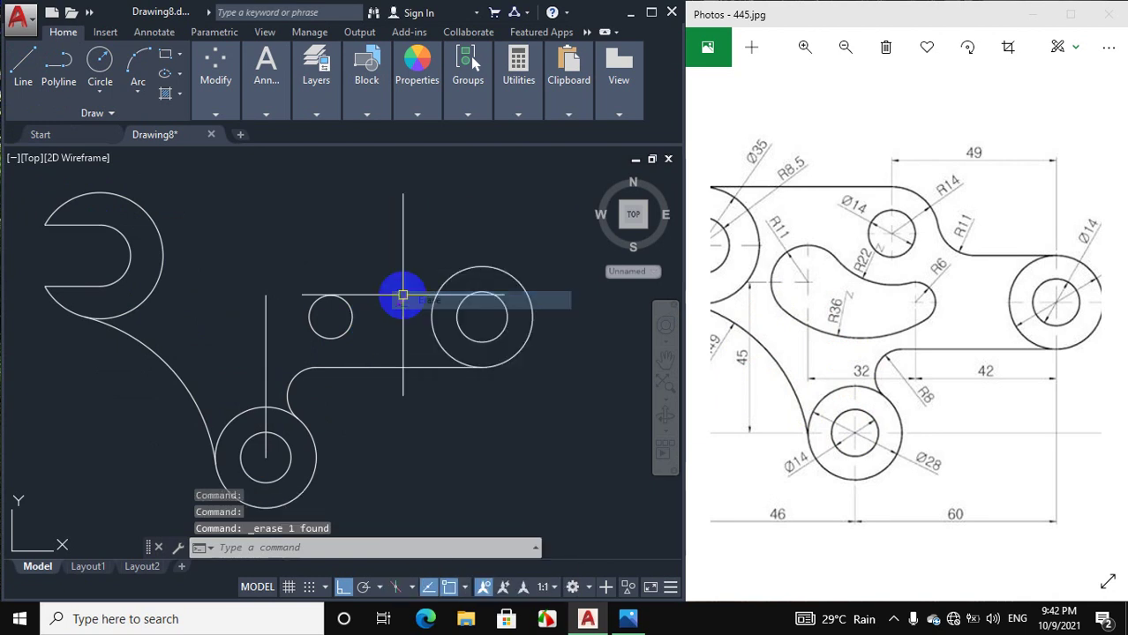
Draw a horizontal construction line 74 long to the left from the right-hand boss's centre.
left_click(24, 64)
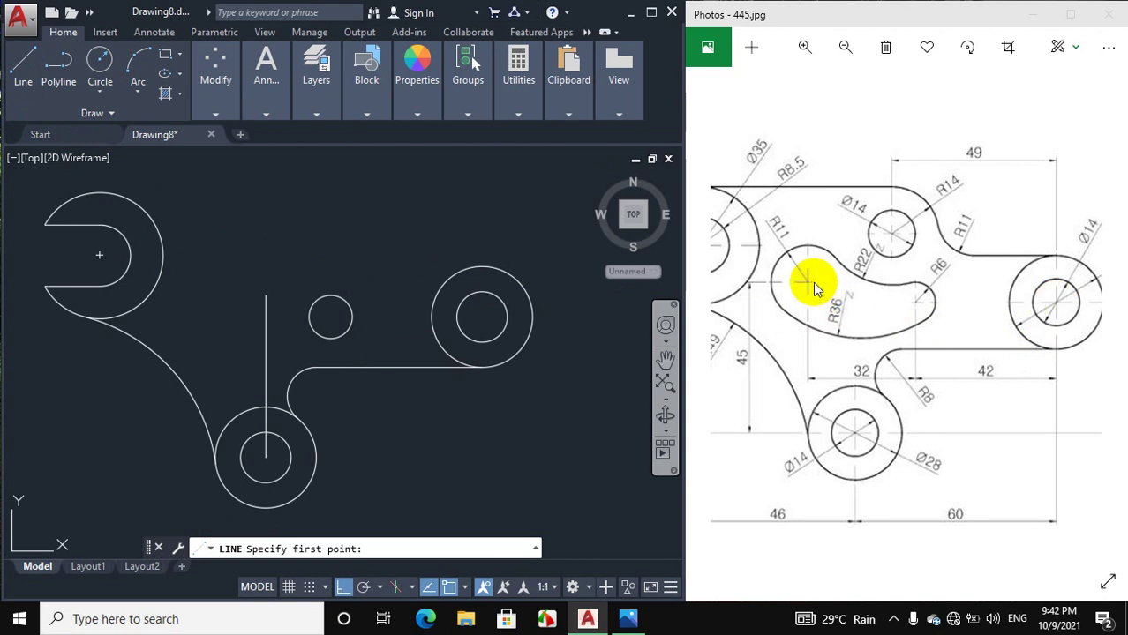
left_click(477, 354)
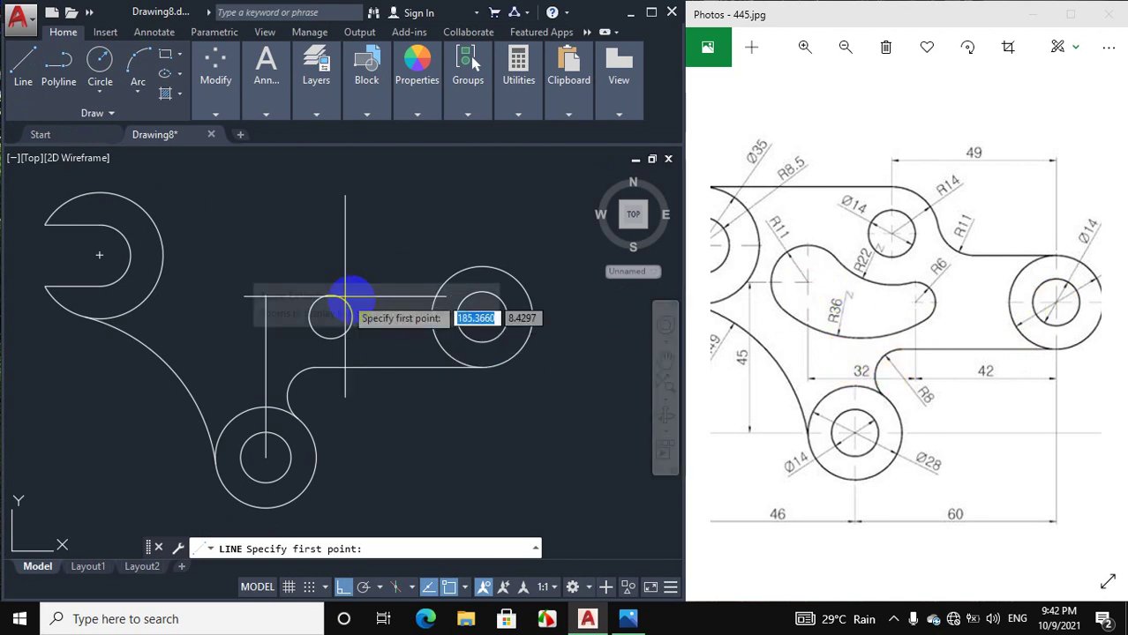
left_click(482, 317)
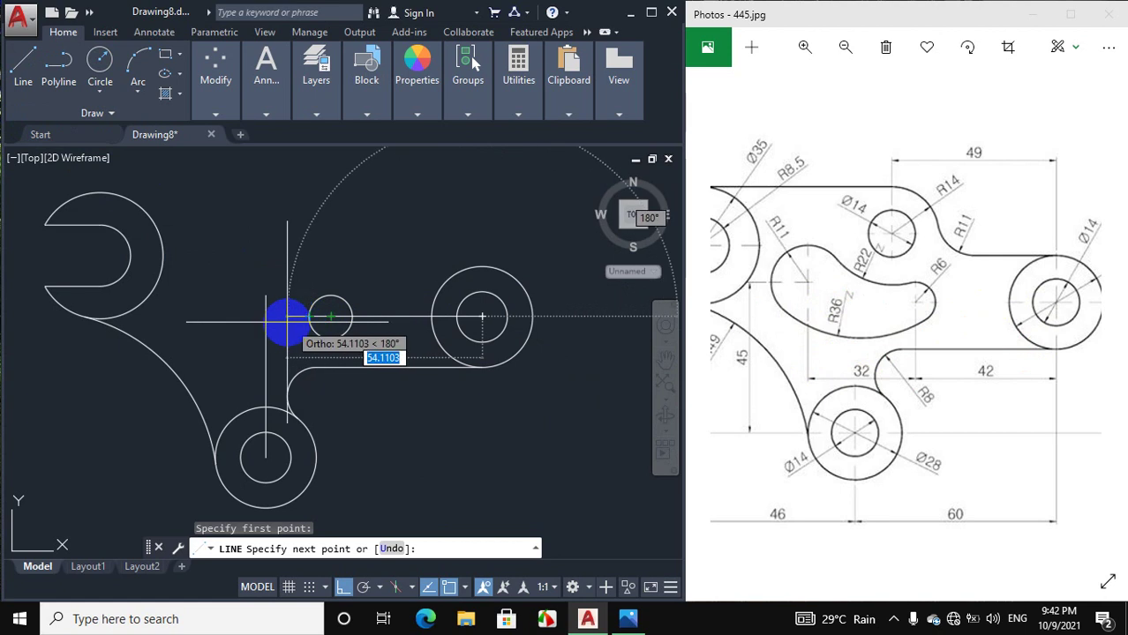
type("74")
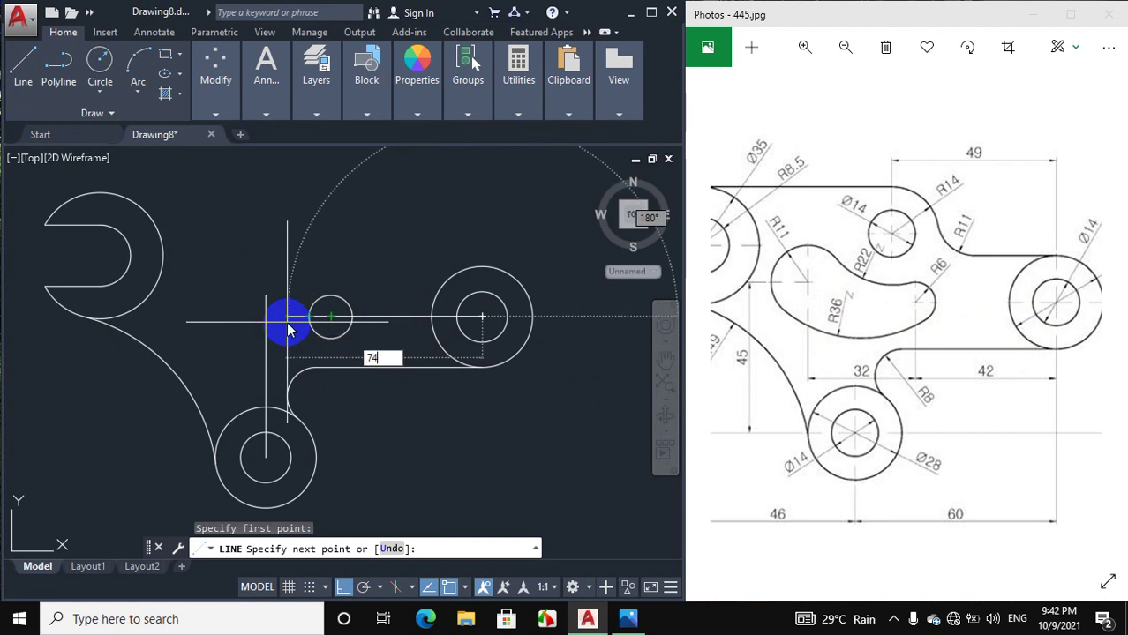
key("Return")
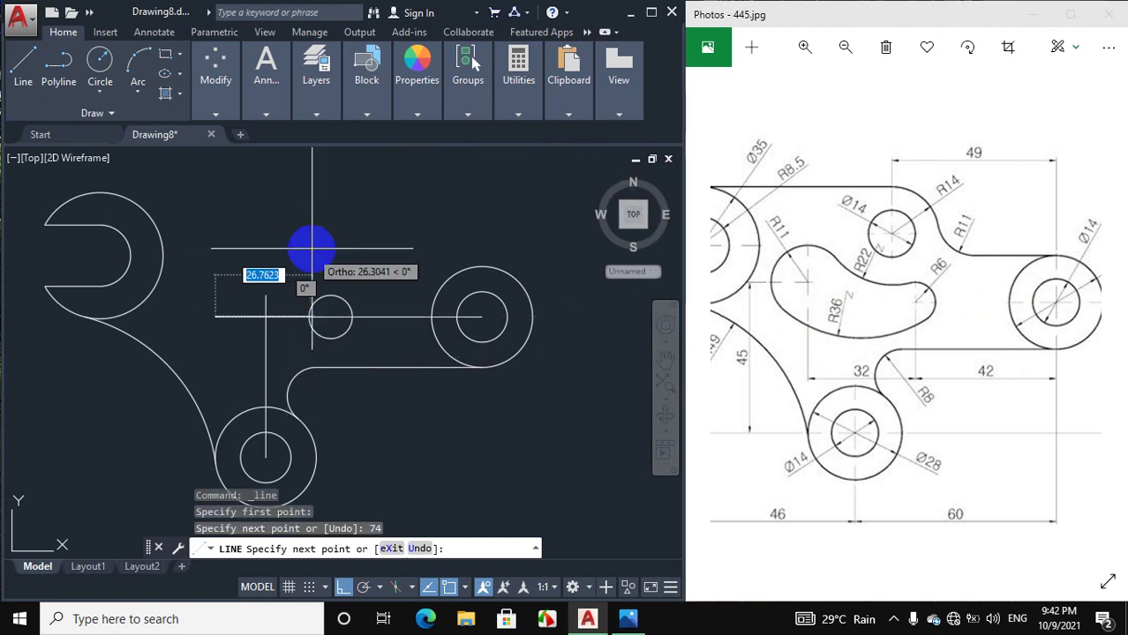
Draw a vertical construction line 6 long upward from the left end of the 74 long line, level with the 45 long line's upper end.
right_click(315, 248)
left_click(324, 275)
scroll(254, 310, "up", 4)
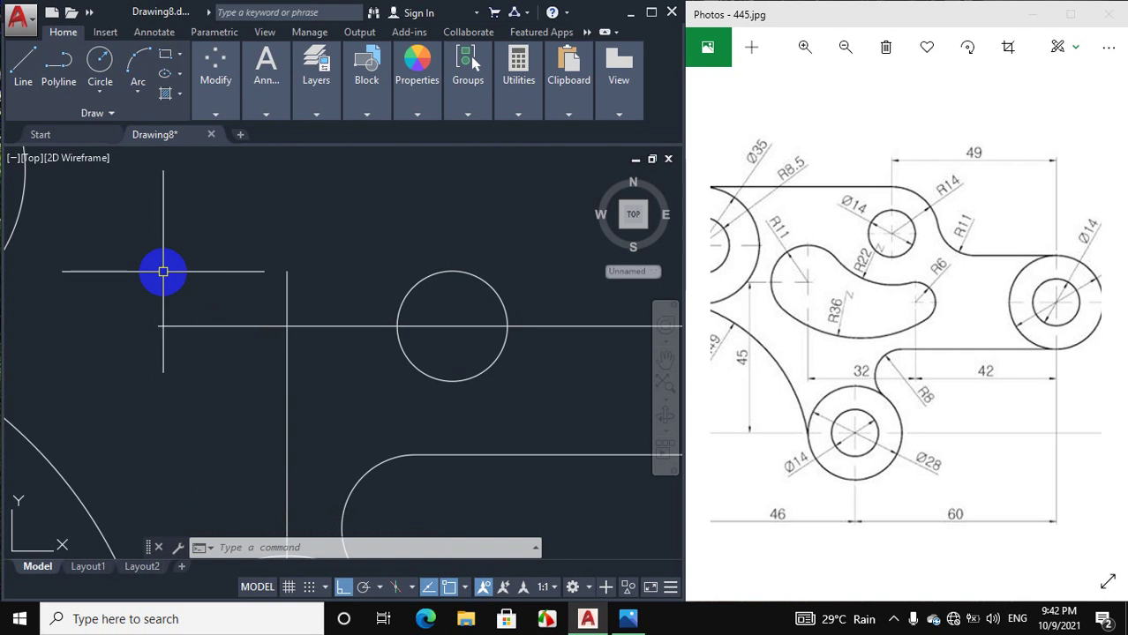
left_click(23, 70)
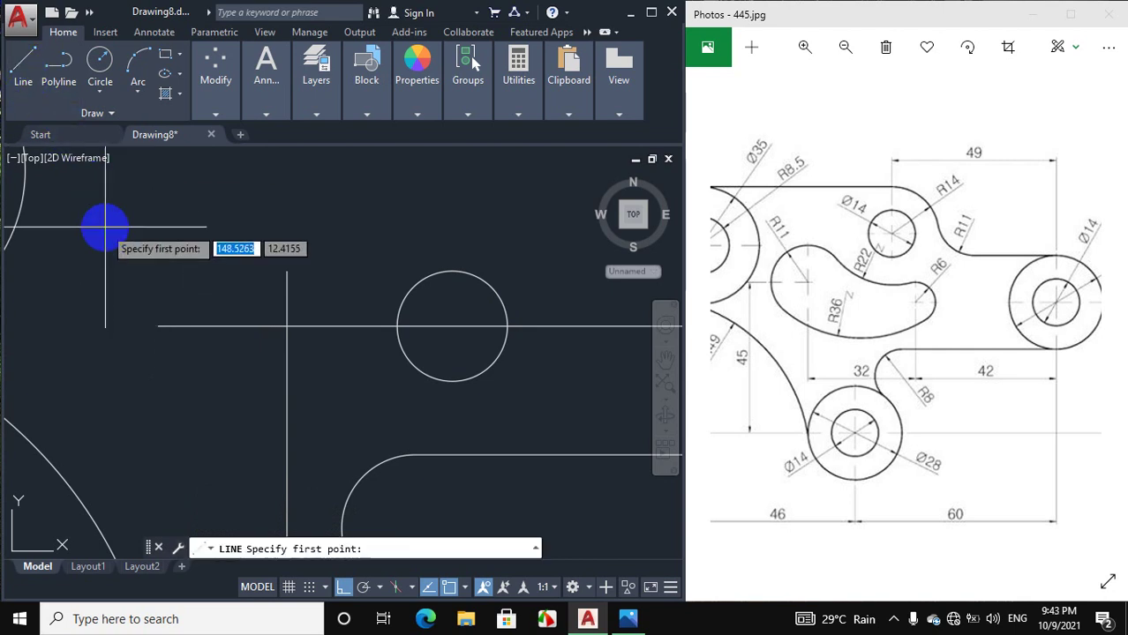
left_click(158, 325)
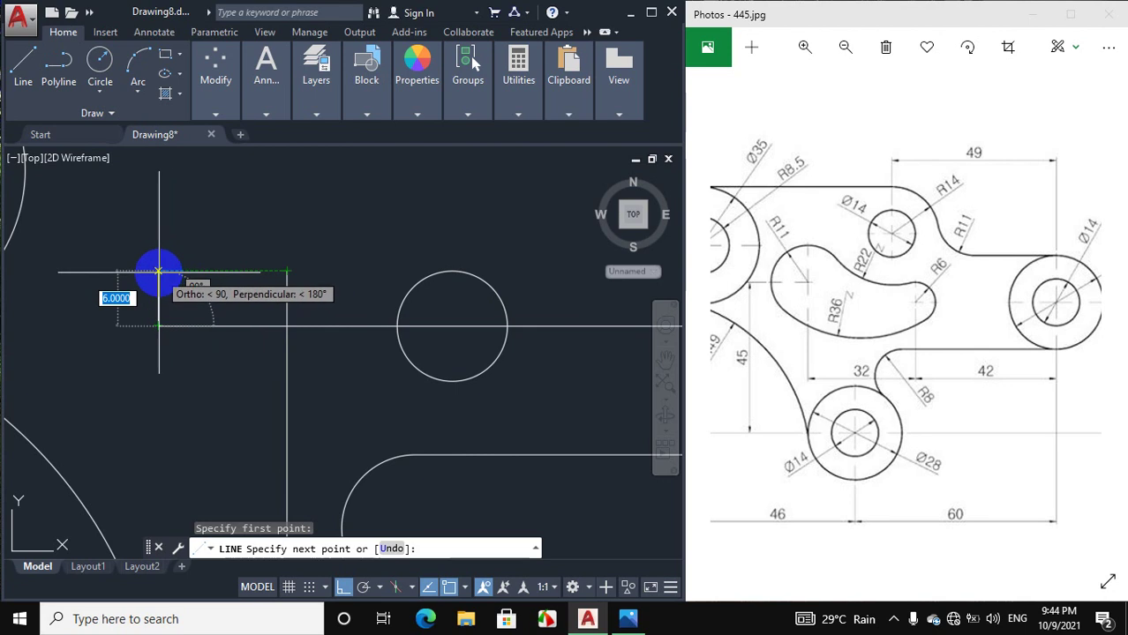
left_click(158, 271)
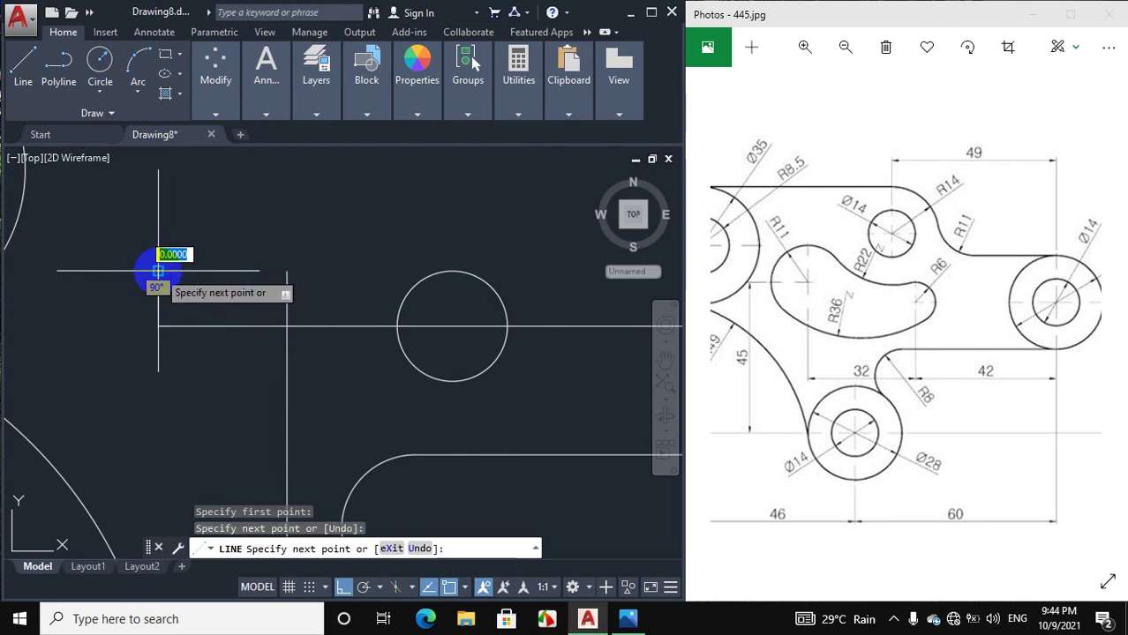
right_click(192, 263)
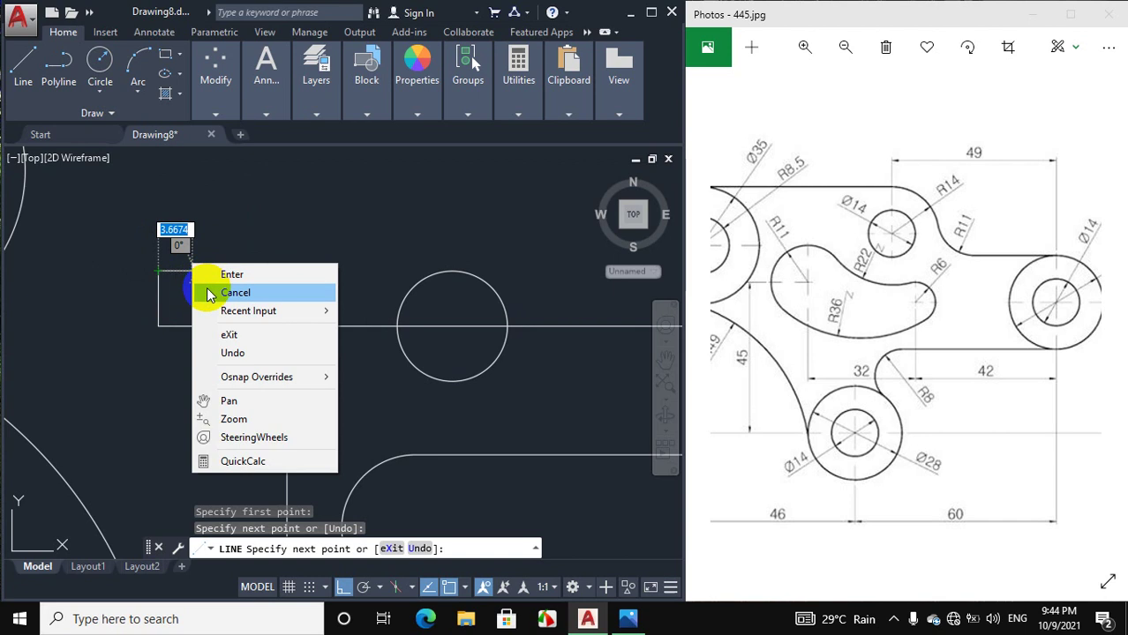
left_click(206, 291)
Draw a circle of radius 11 centred on the upper end of the short vertical construction line.
scroll(159, 274, "up", 2)
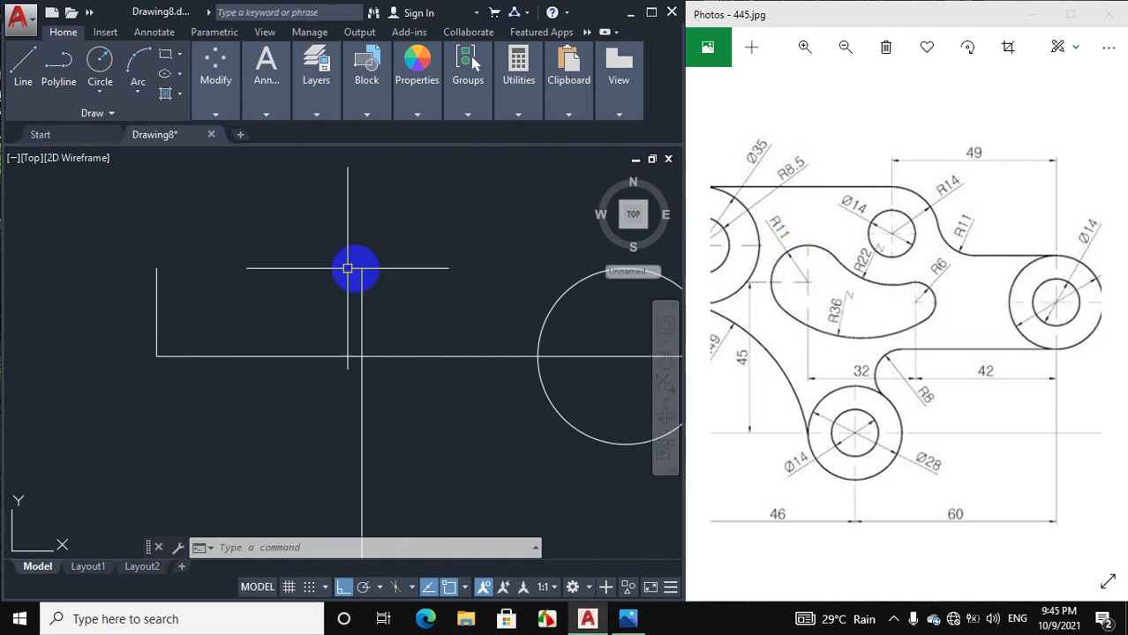
left_click(99, 92)
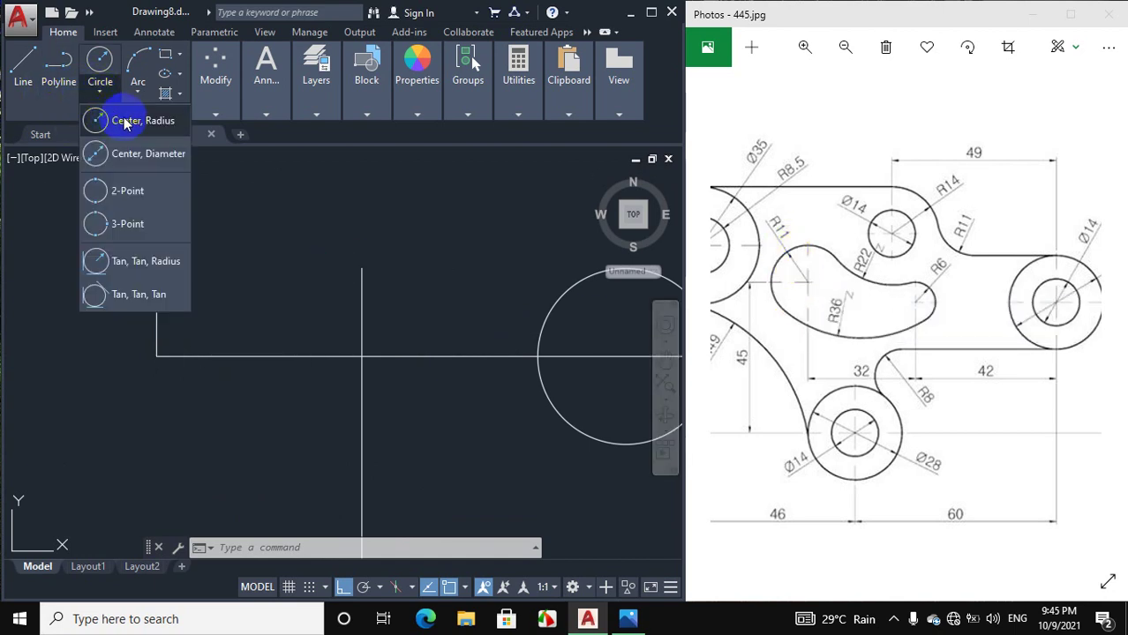
left_click(124, 122)
left_click(156, 268)
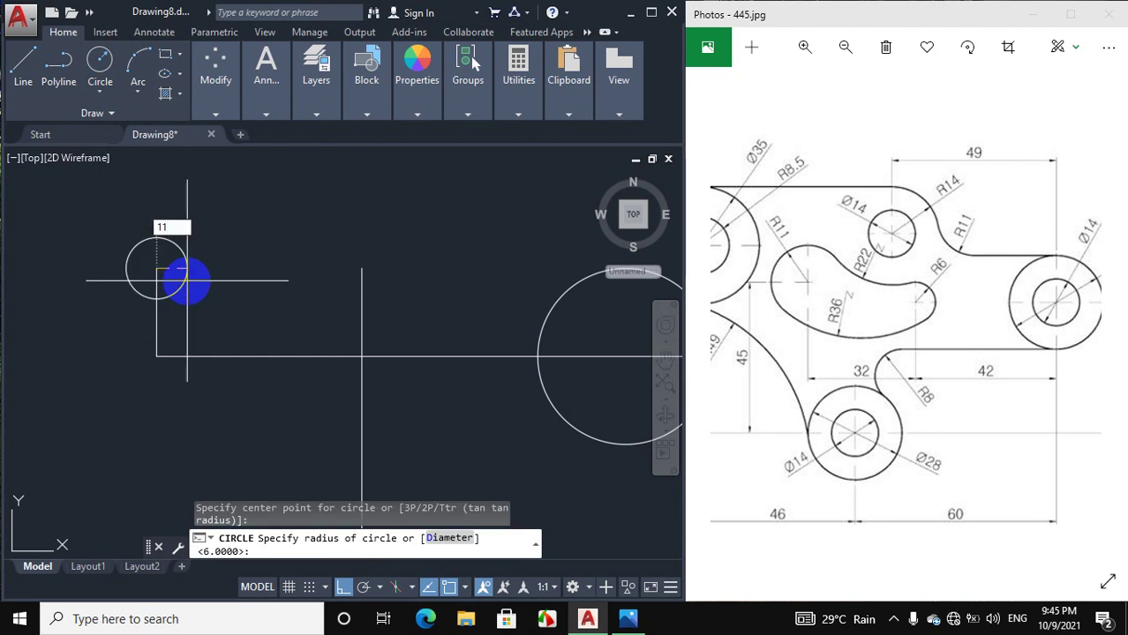
type("11")
key("Return")
Erase the 74 long horizontal line and both vertical construction lines around the slot's end circles.
scroll(184, 278, "up", 4)
scroll(185, 281, "down", 2)
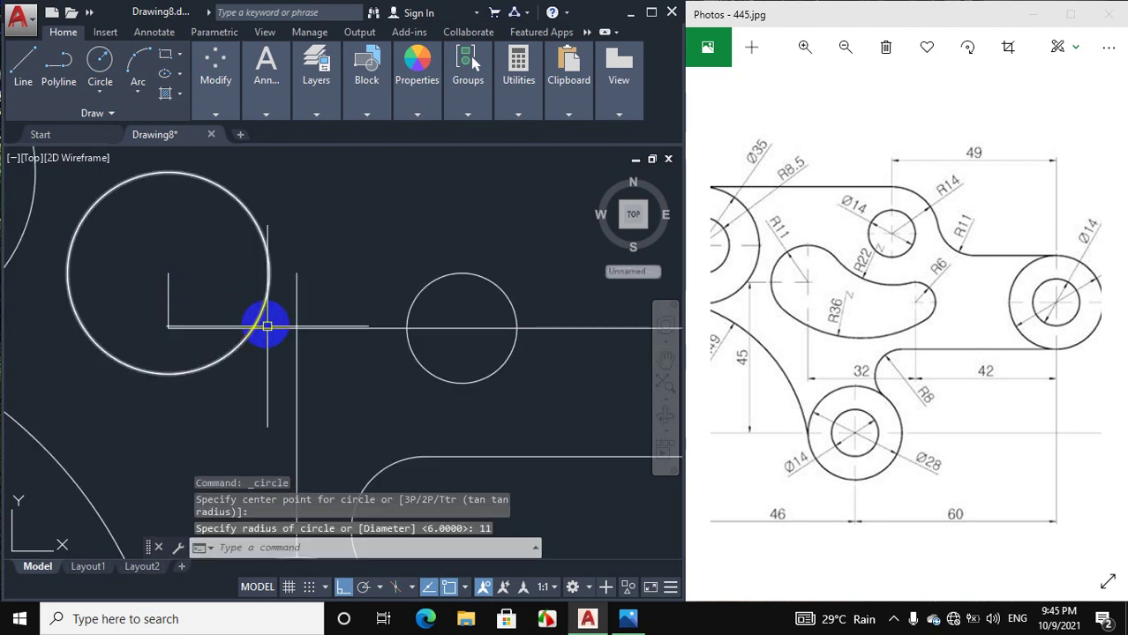
scroll(310, 335, "down", 2)
left_click(322, 334)
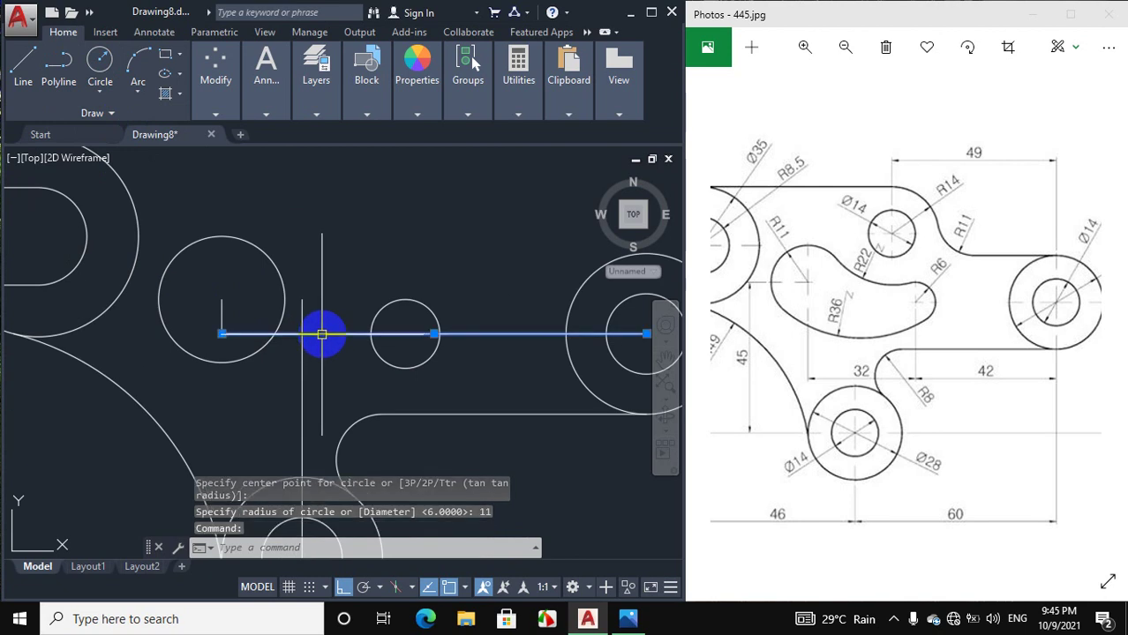
left_click(301, 364)
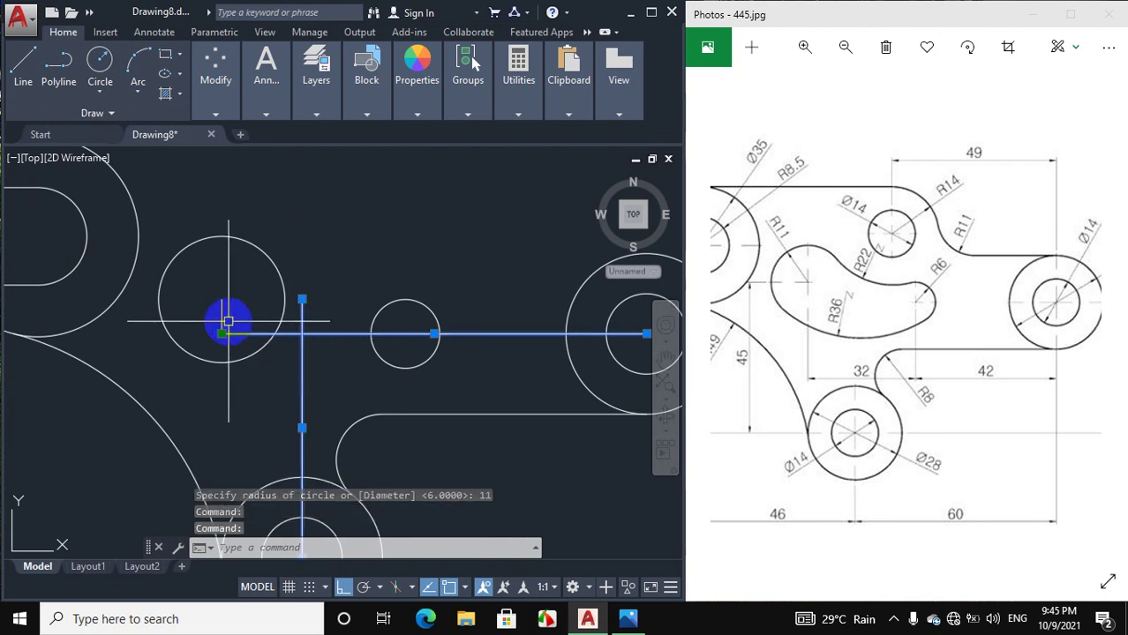
mouse_move(222, 316)
right_mouse_down()
mouse_move(348, 328)
mouse_move(397, 256)
right_mouse_up()
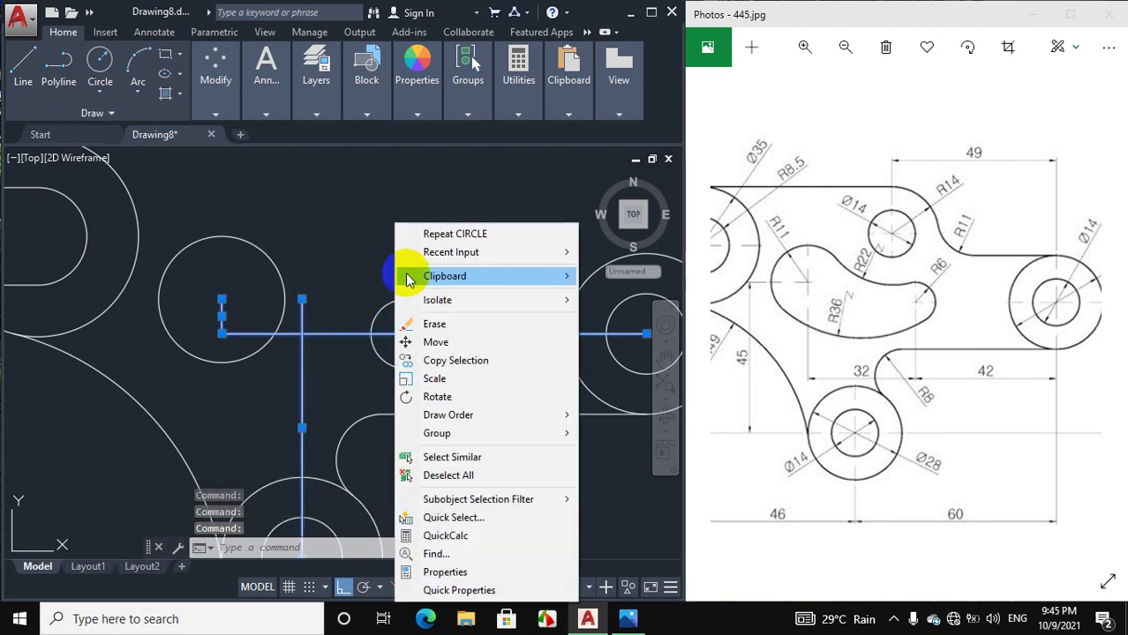
left_click(432, 325)
Draw a circle of radius 36 tangent to the undersides of the radius 11 and radius 6 circles.
scroll(397, 277, "down", 2)
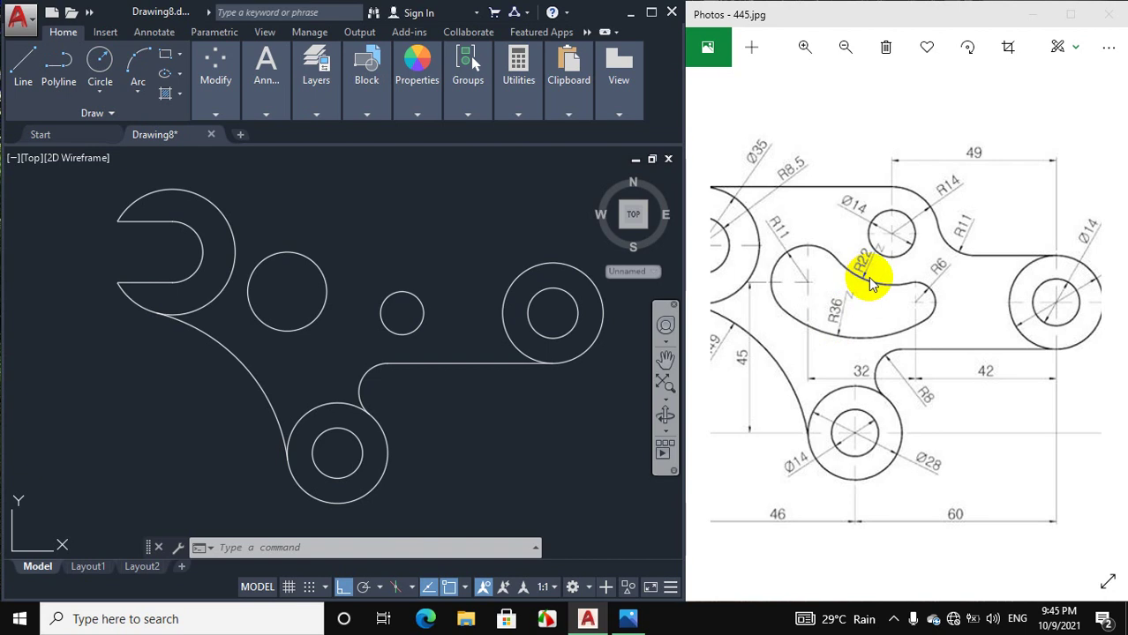
scroll(865, 272, "up", 2)
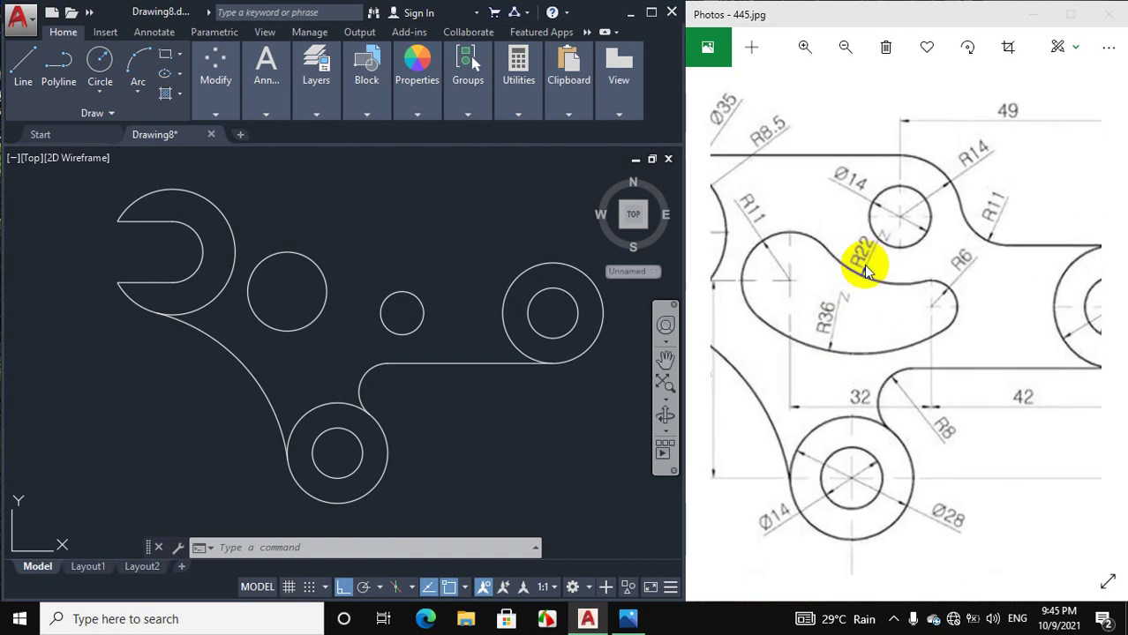
scroll(865, 272, "down", 2)
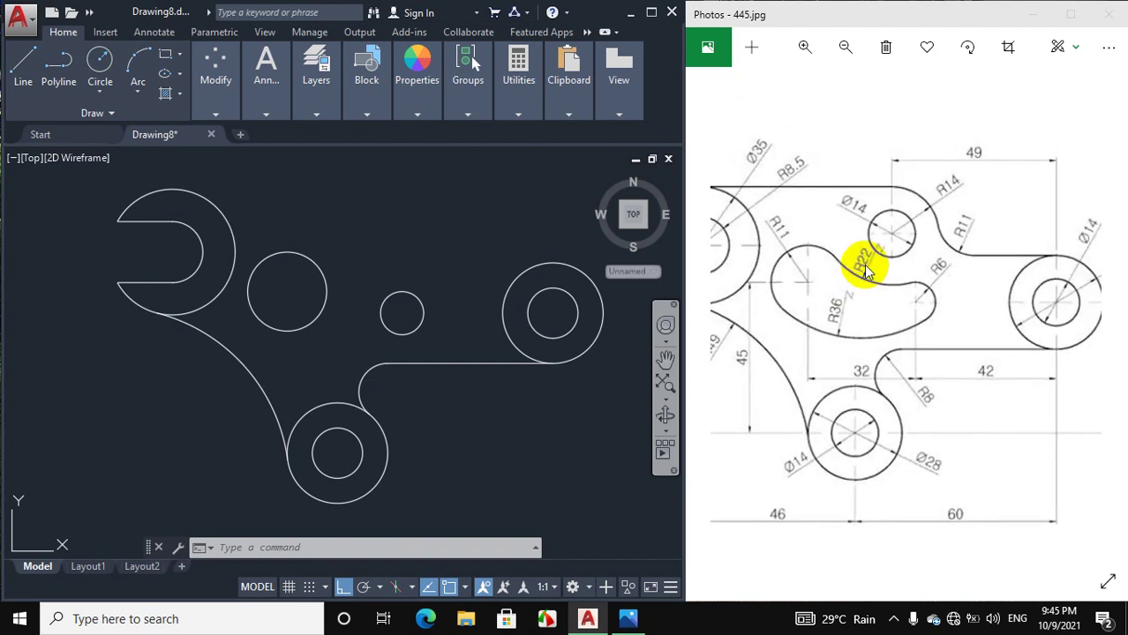
left_click(100, 91)
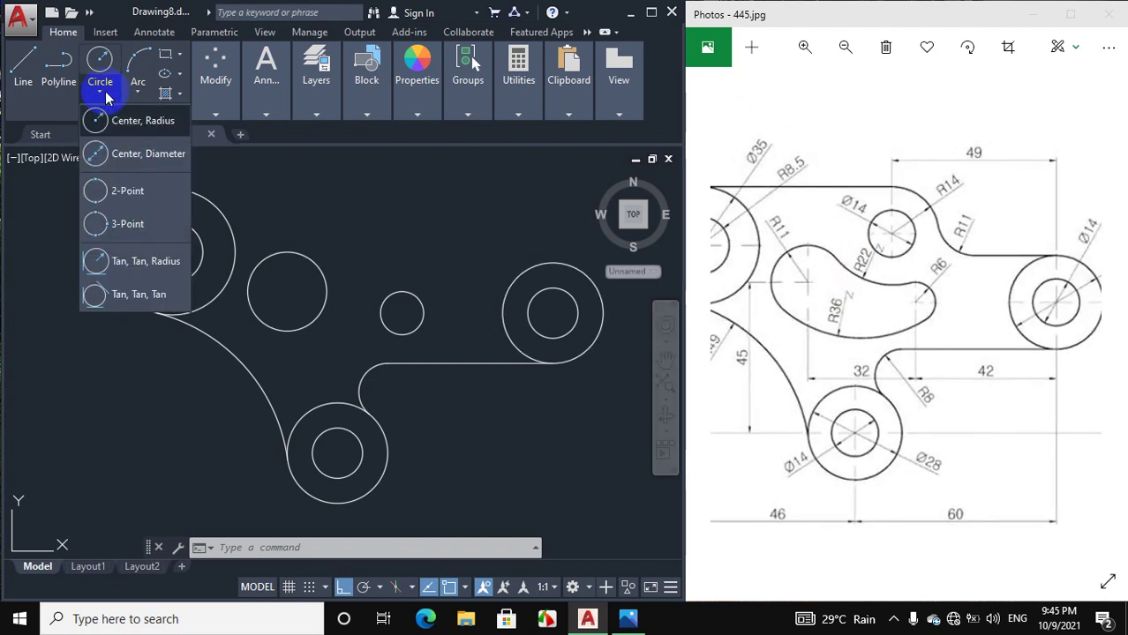
left_click(124, 263)
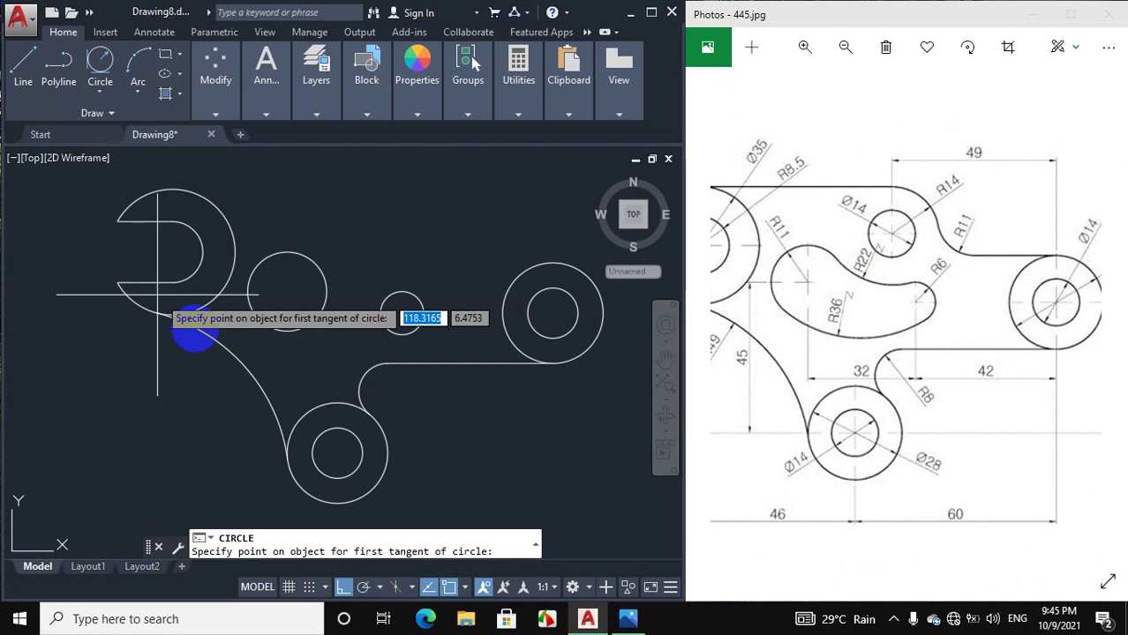
left_click(275, 332)
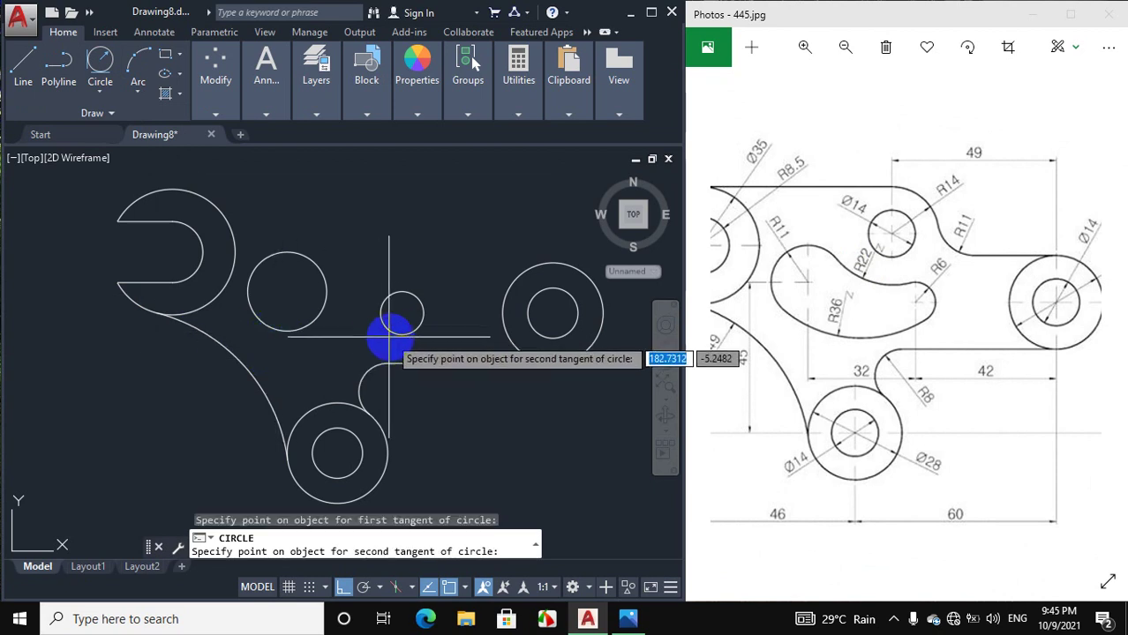
left_click(340, 335)
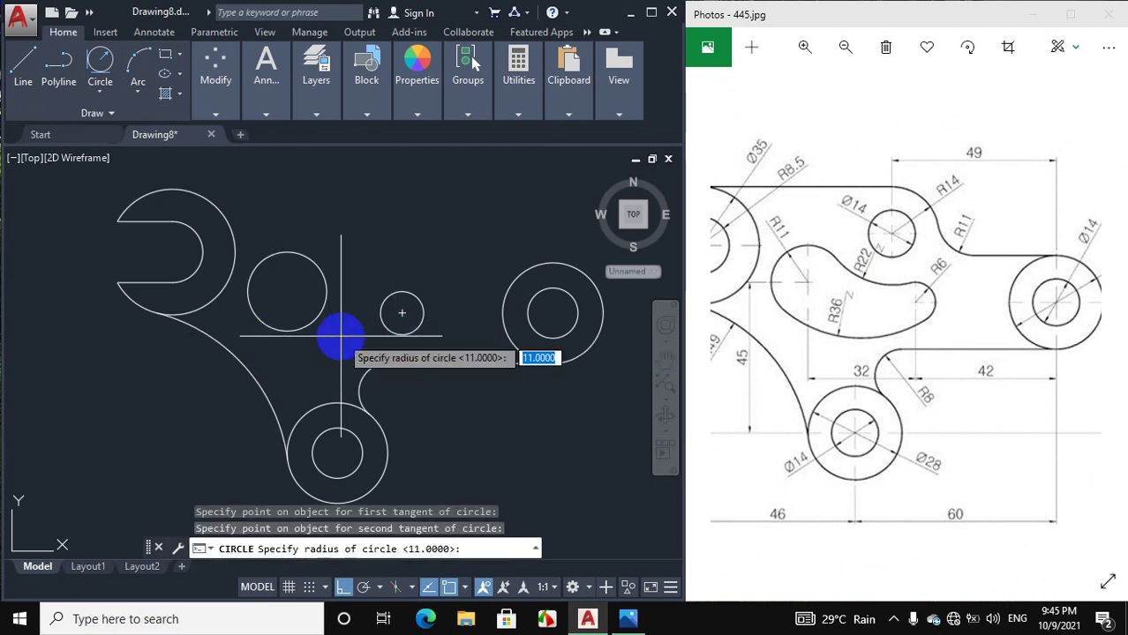
key("Return")
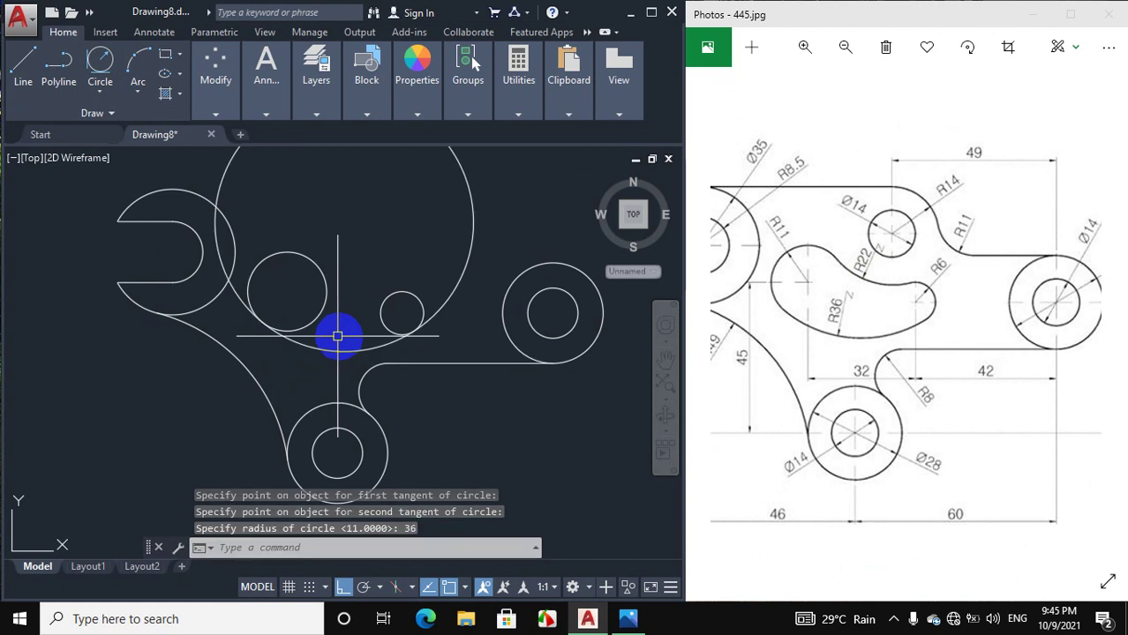
Draw a circle of radius 22 tangent to the upper sides of the radius 11 and radius 6 circles.
left_click(100, 94)
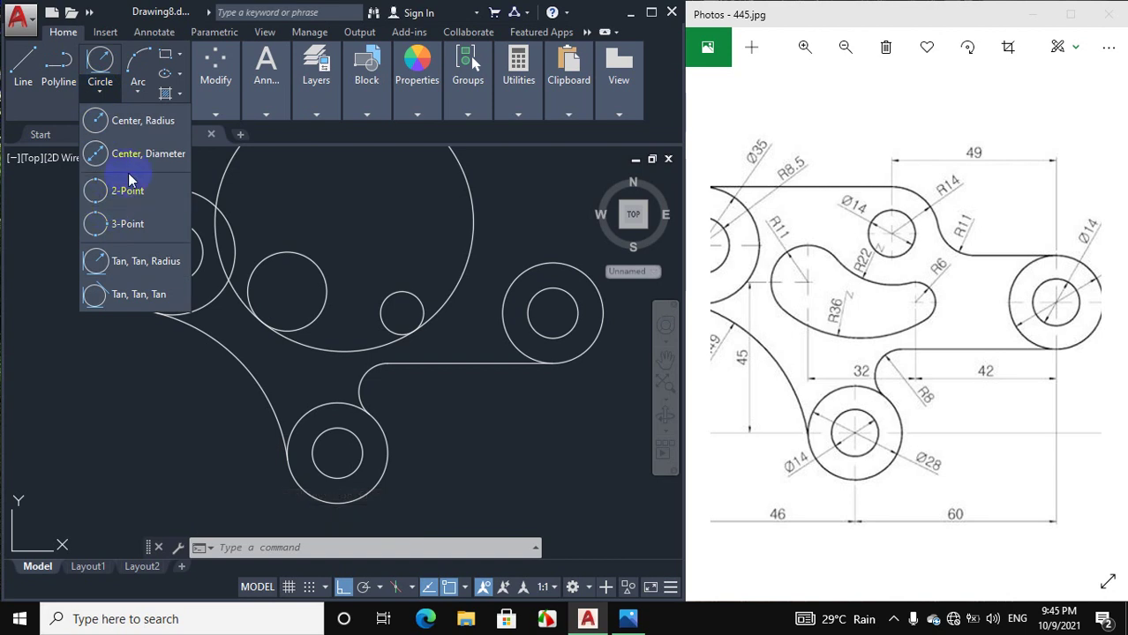
left_click(127, 263)
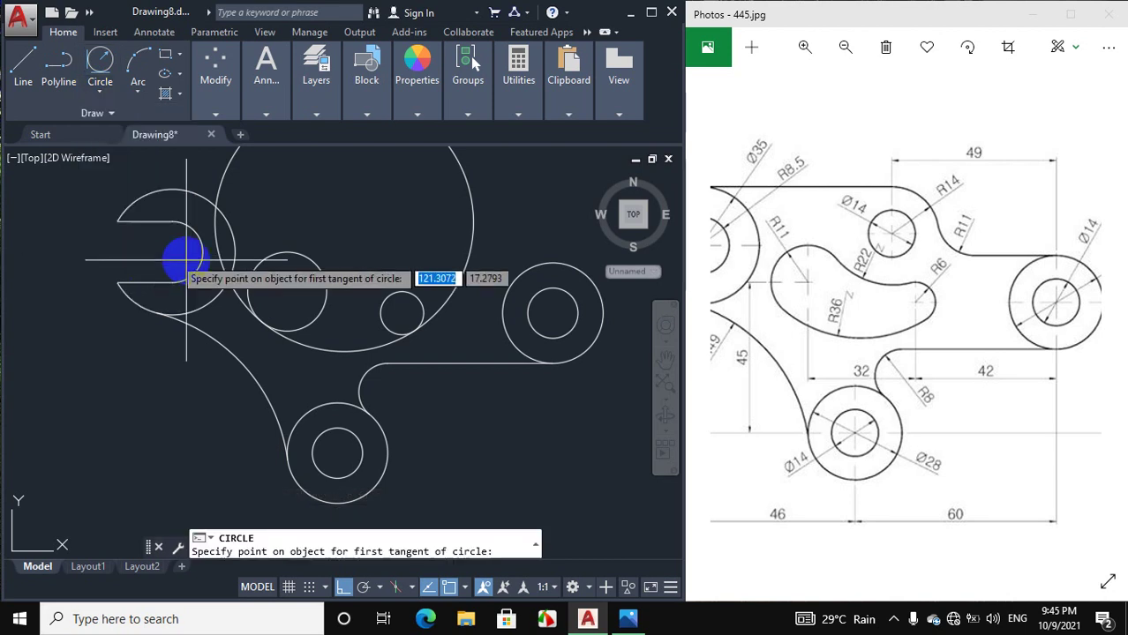
left_click(294, 252)
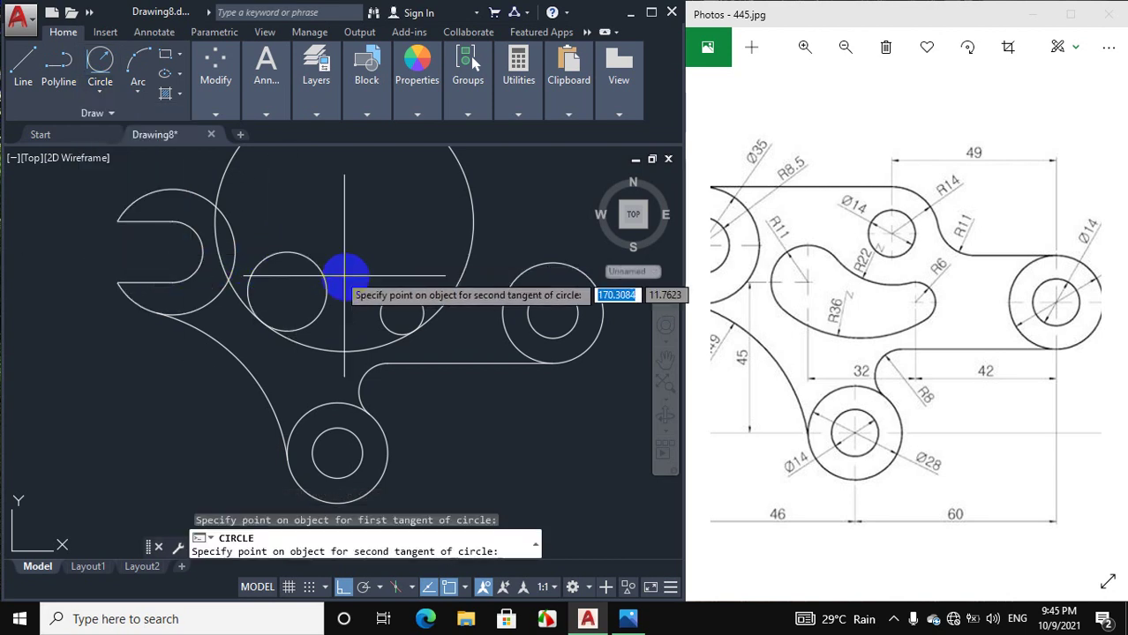
left_click(402, 291)
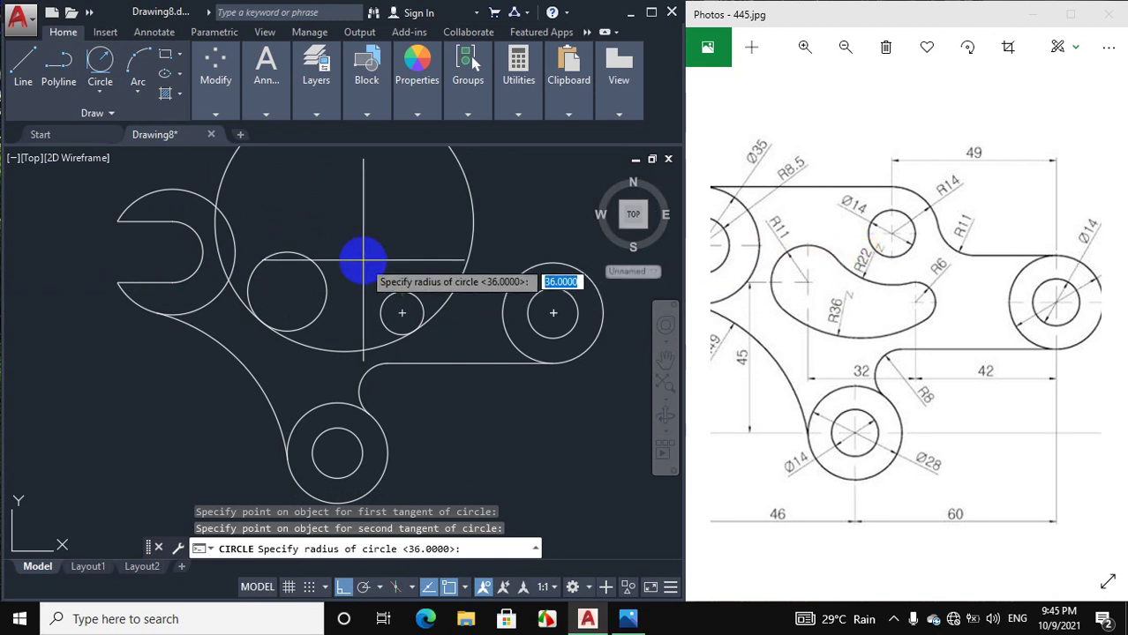
key("Return")
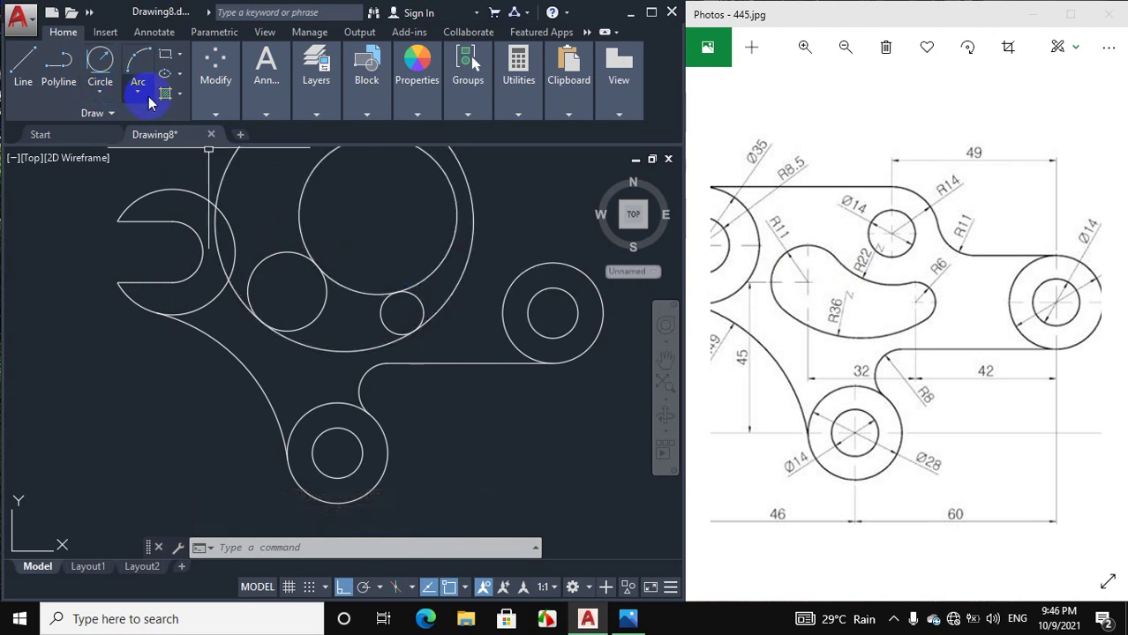
Trim the radius 36 and 22 circles and the inner parts of both end circles to leave the closed curved slot outline.
left_click(212, 113)
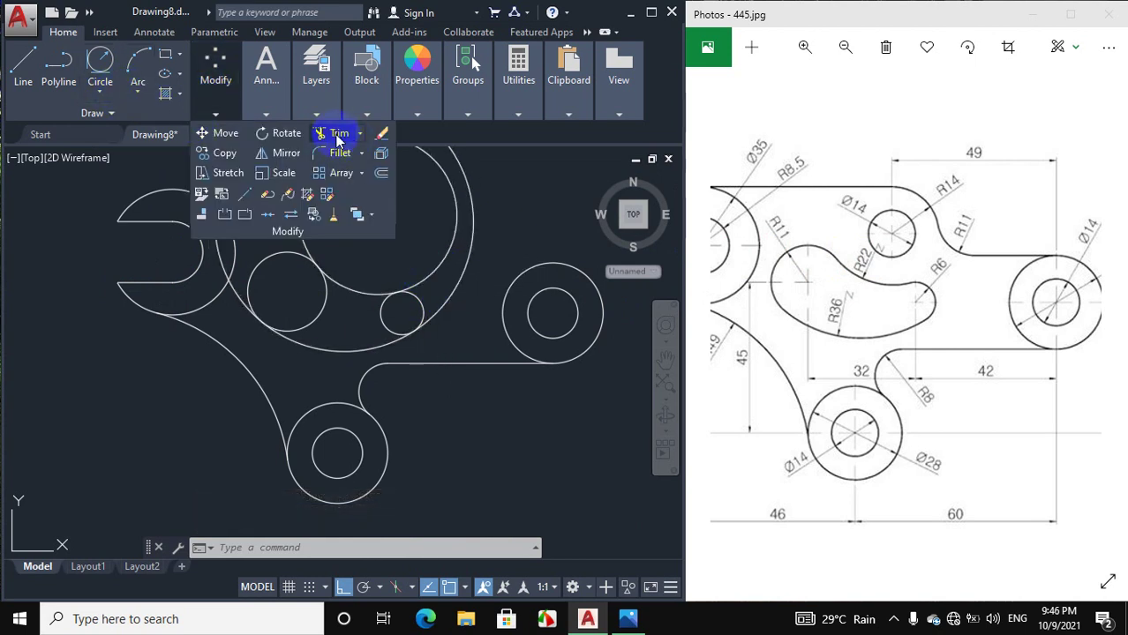
left_click(338, 135)
key("Return")
left_click_drag(476, 217, 441, 214)
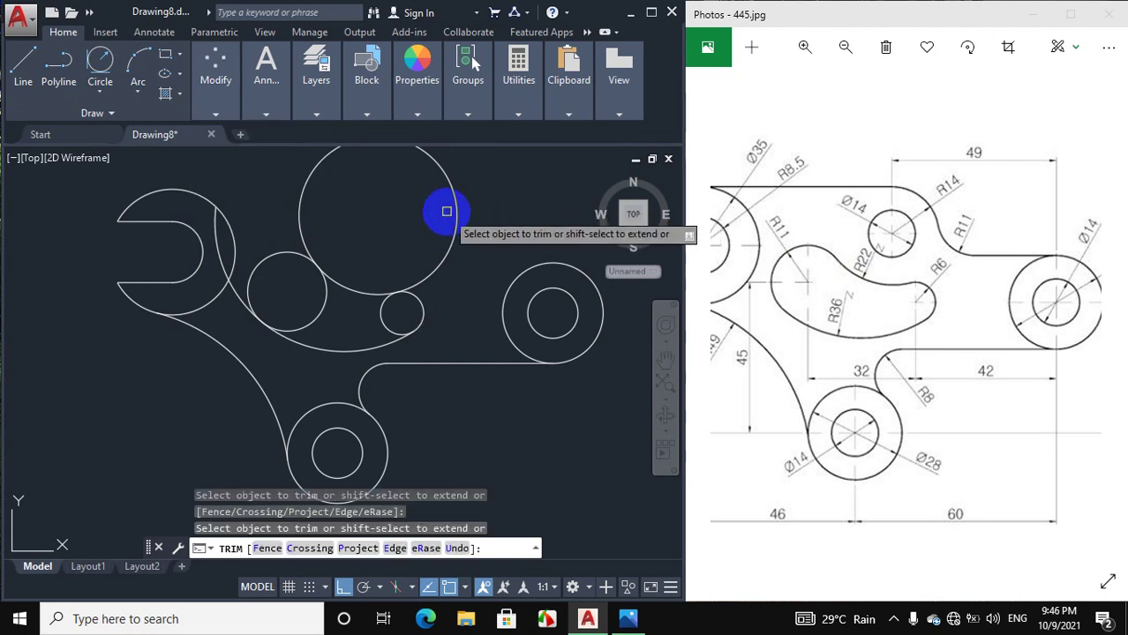
left_click(218, 232)
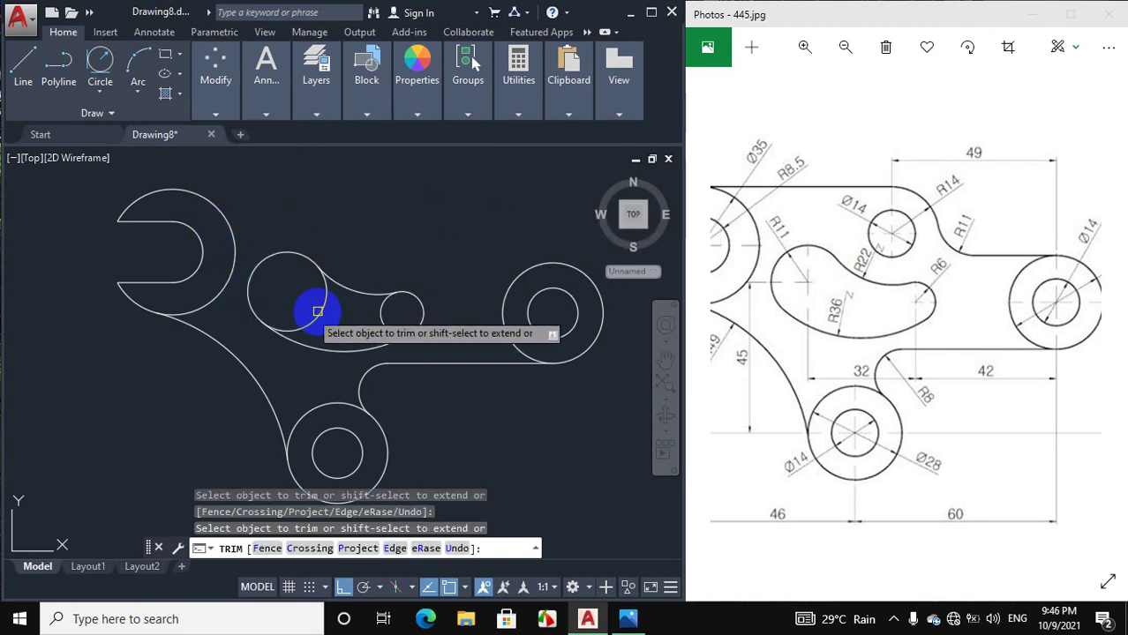
left_click(378, 316)
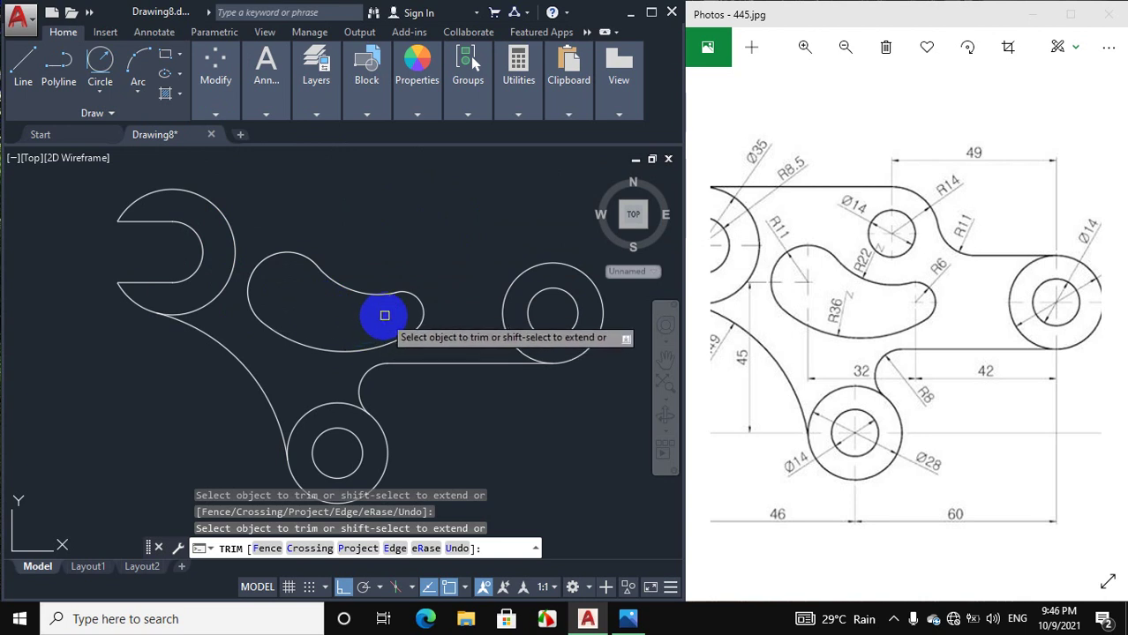
right_click(439, 267)
left_click(468, 267)
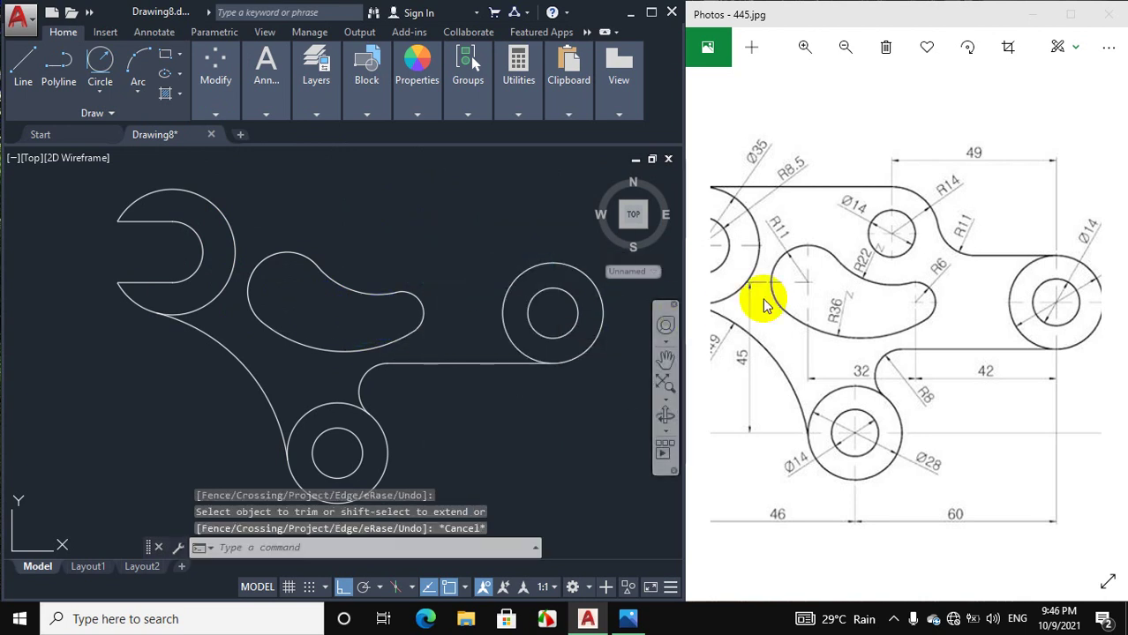
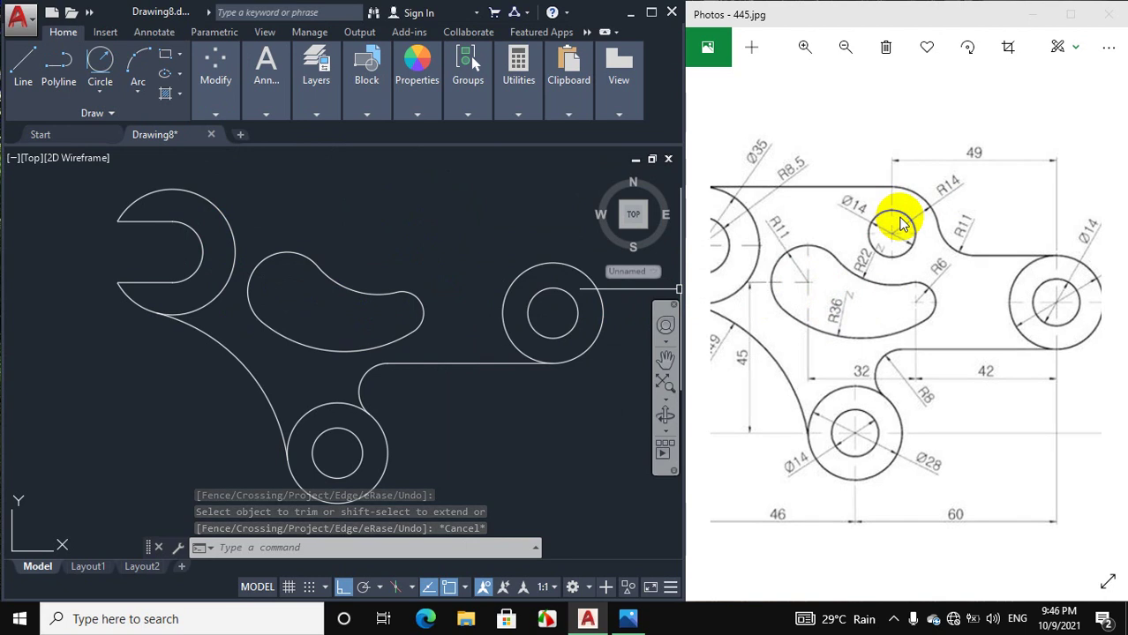
Draw a horizontal line 57 long to the right from the top quadrant of the wrench head's outer arc.
scroll(900, 231, "down", 1)
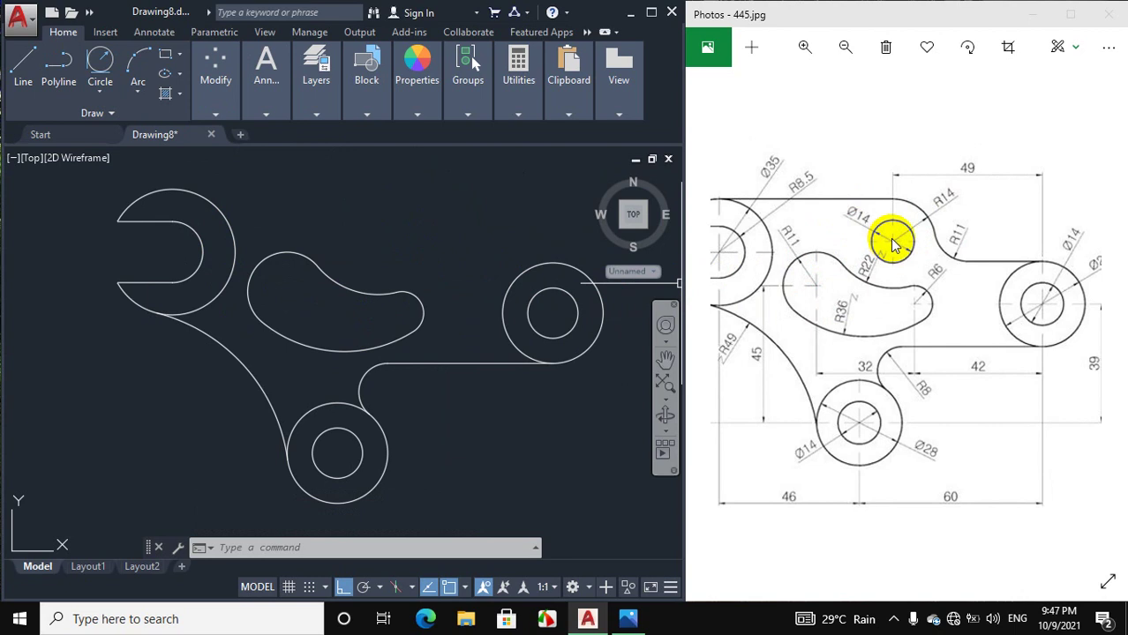
scroll(894, 244, "up", 1)
scroll(892, 231, "down", 2)
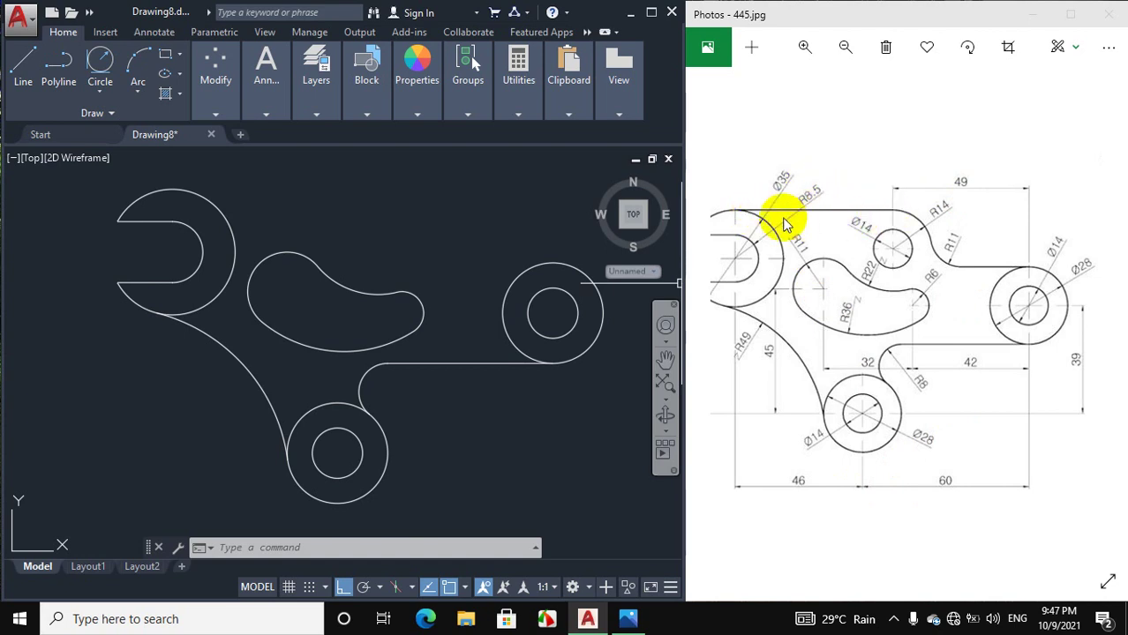
left_click(157, 194)
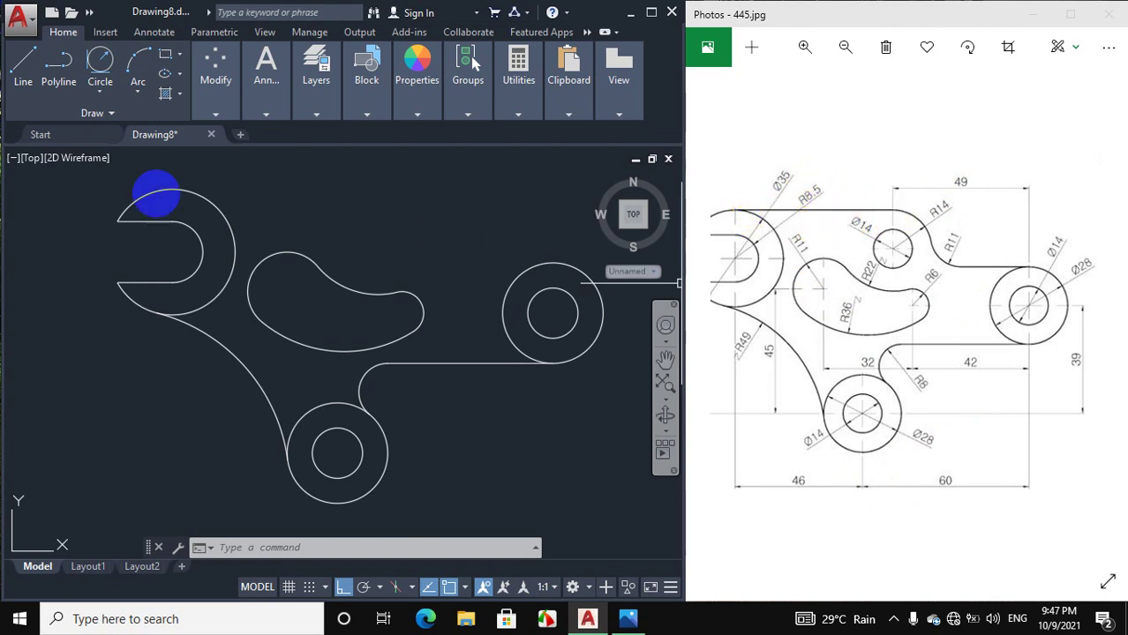
left_click(23, 71)
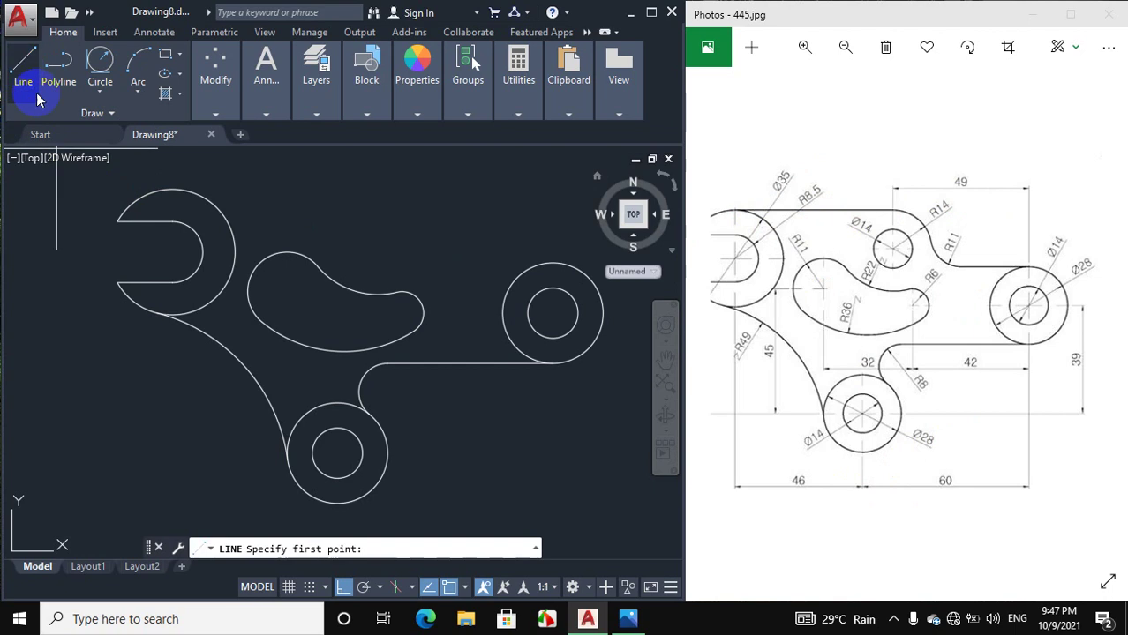
left_click(170, 189)
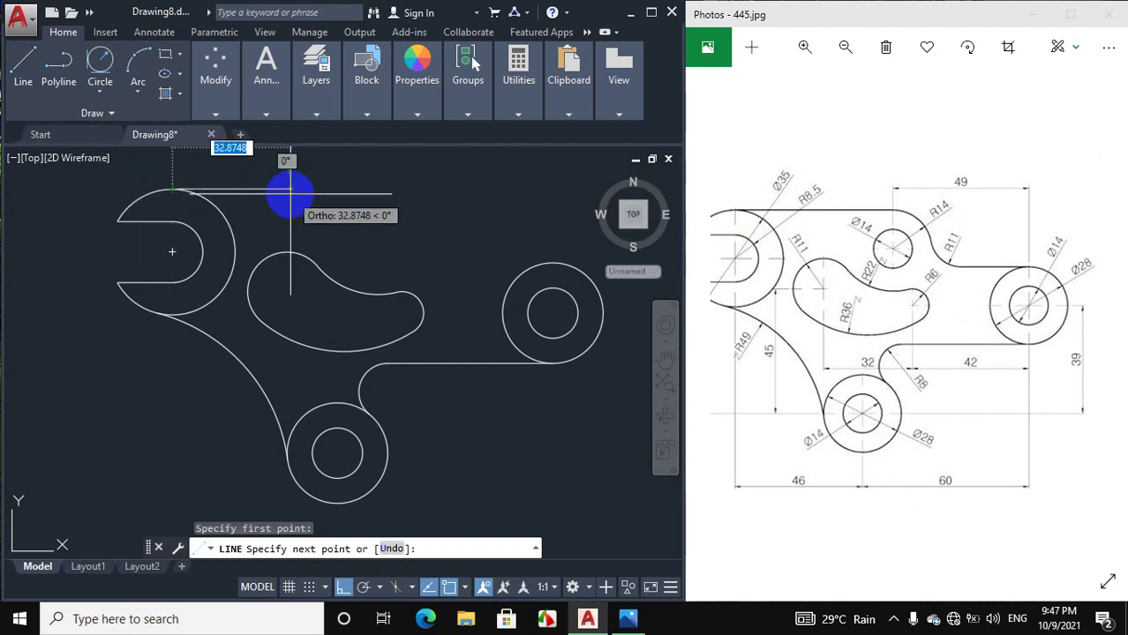
type("57")
key("Return")
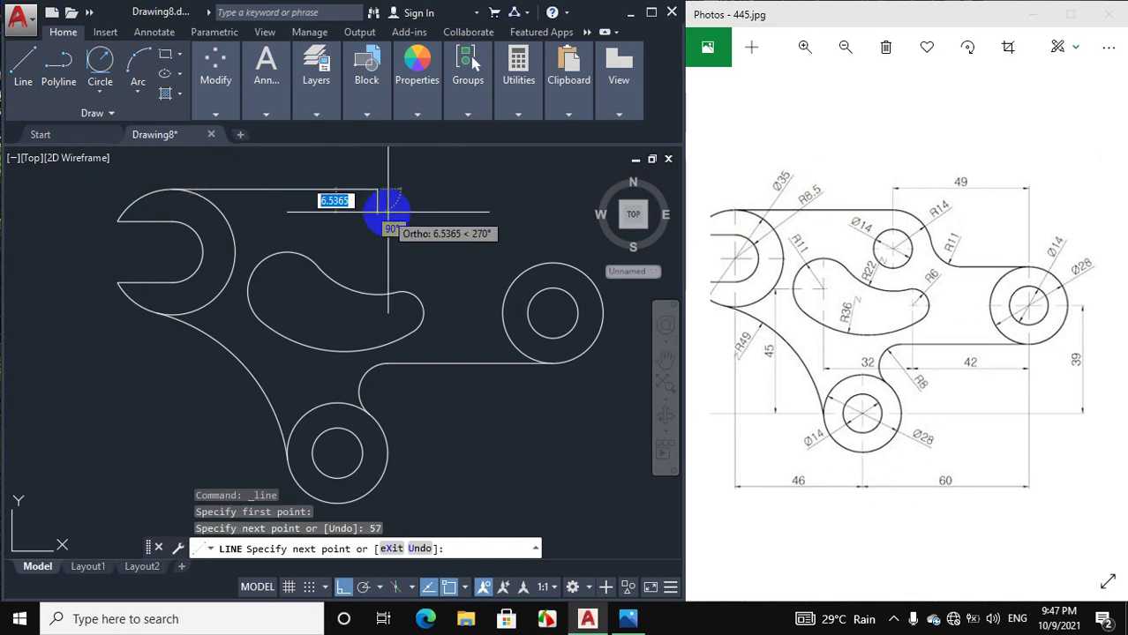
right_click(393, 216)
left_click(416, 243)
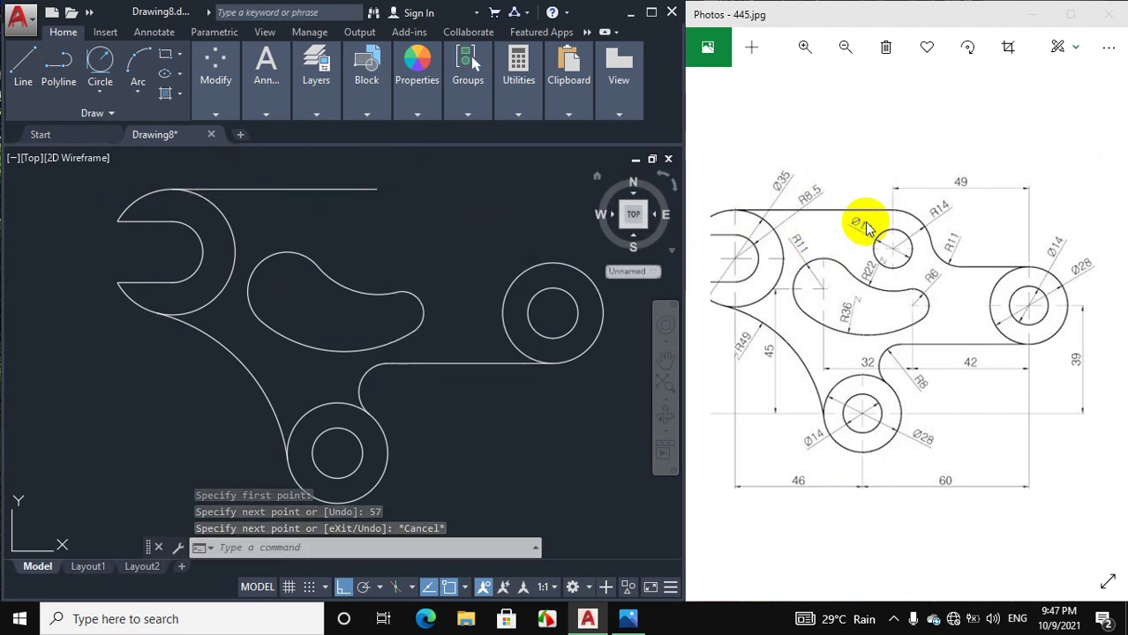
Draw a vertical line 14 long downward from the right end of the 57 long upper edge line.
scroll(904, 228, "up", 3)
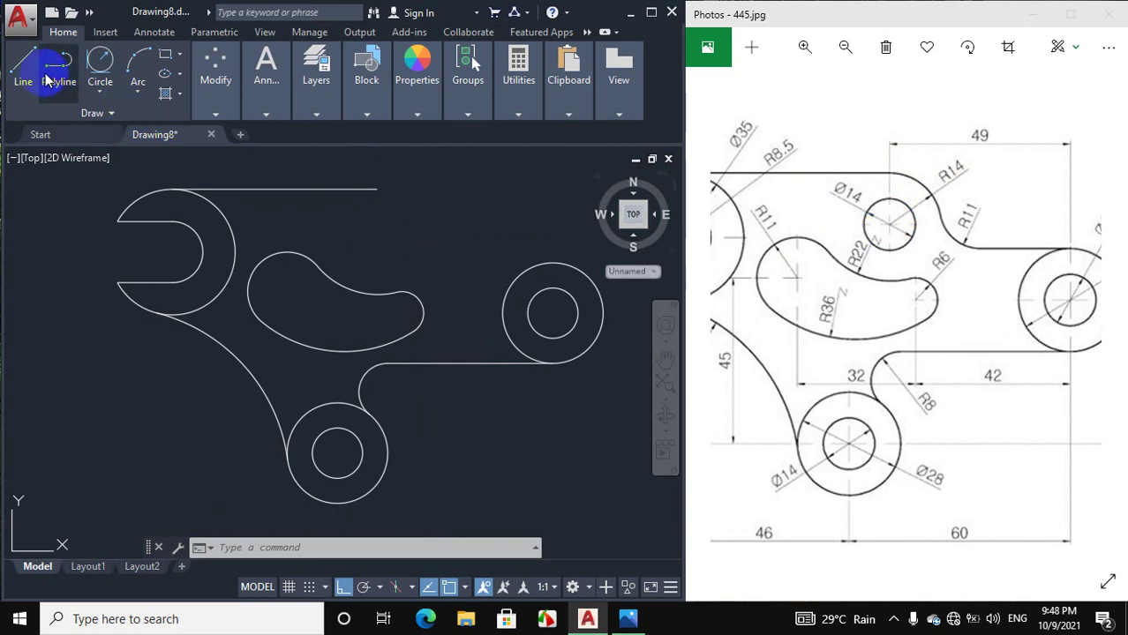
left_click(101, 93)
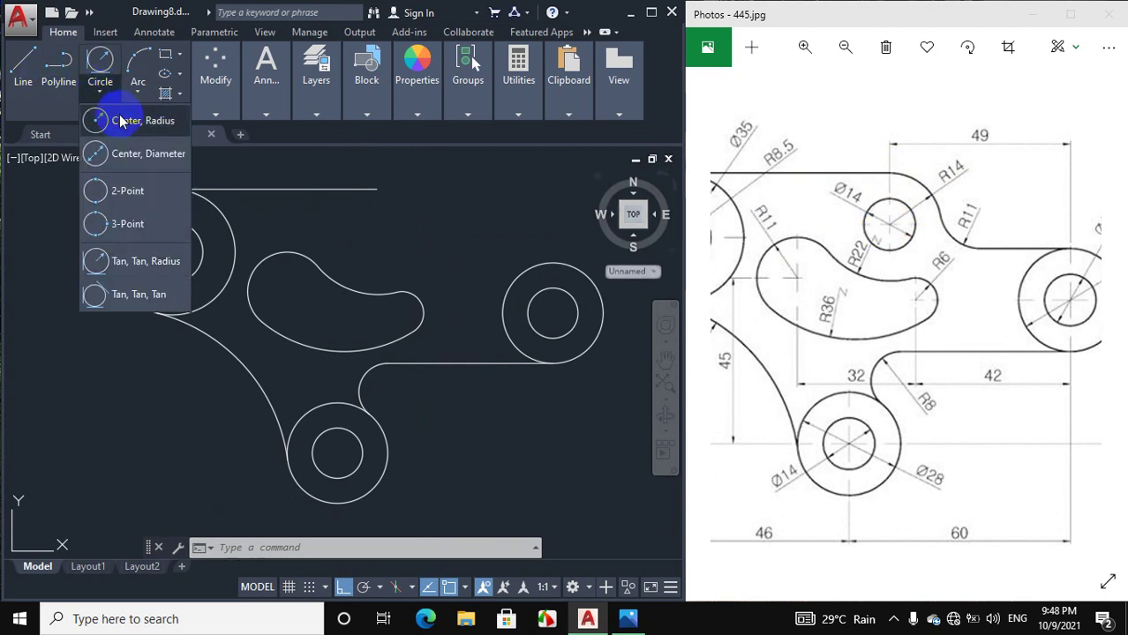
left_click(24, 63)
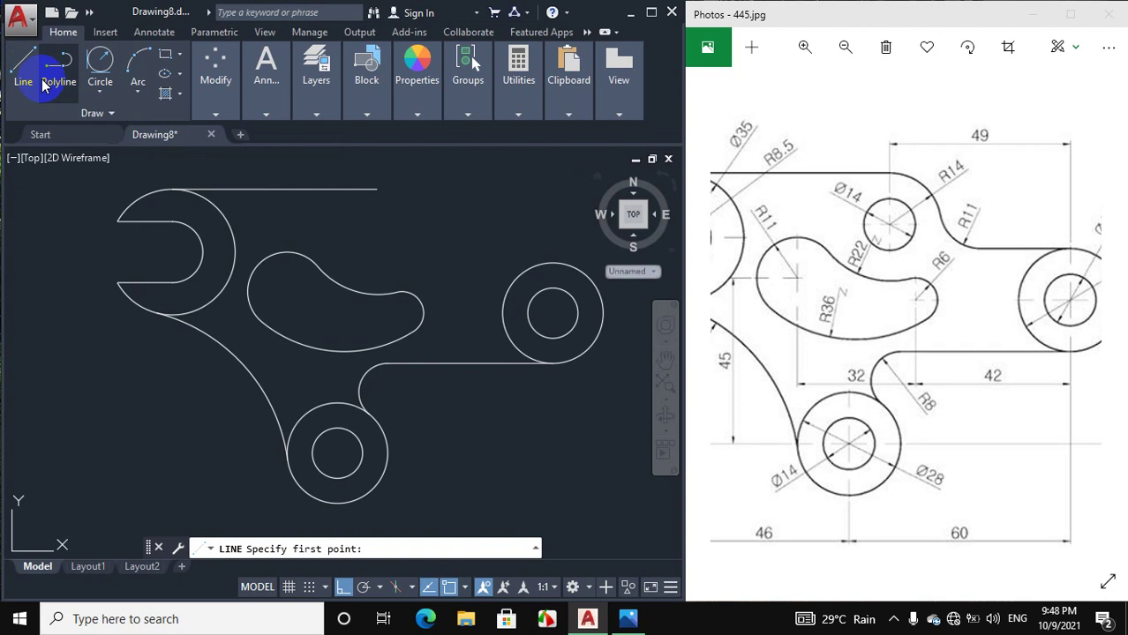
left_click(377, 189)
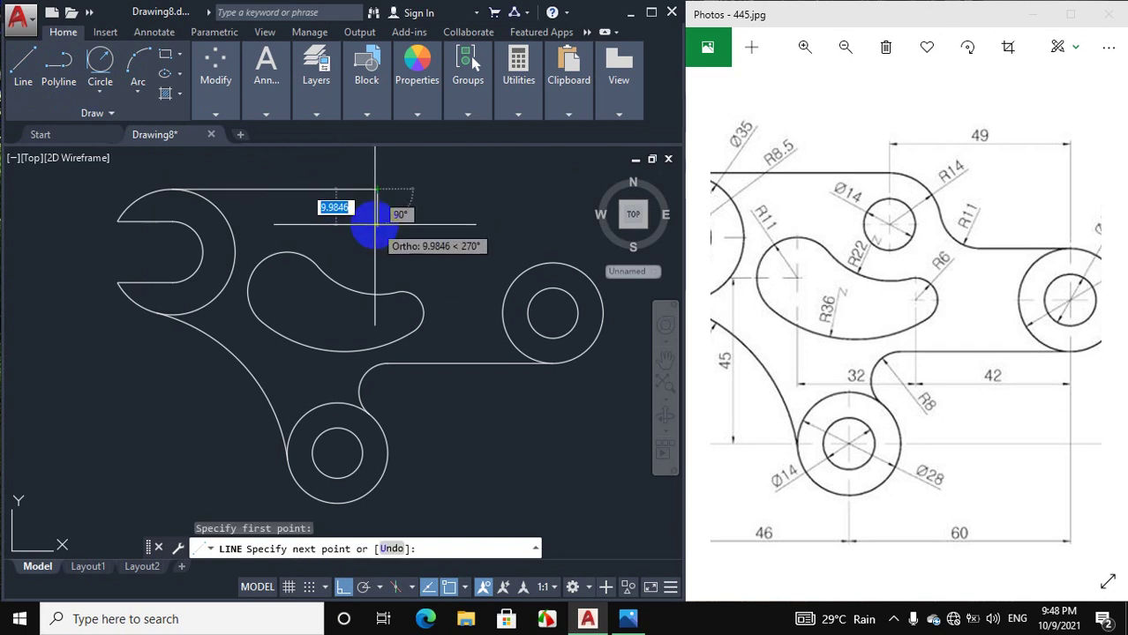
type("14")
key("Return")
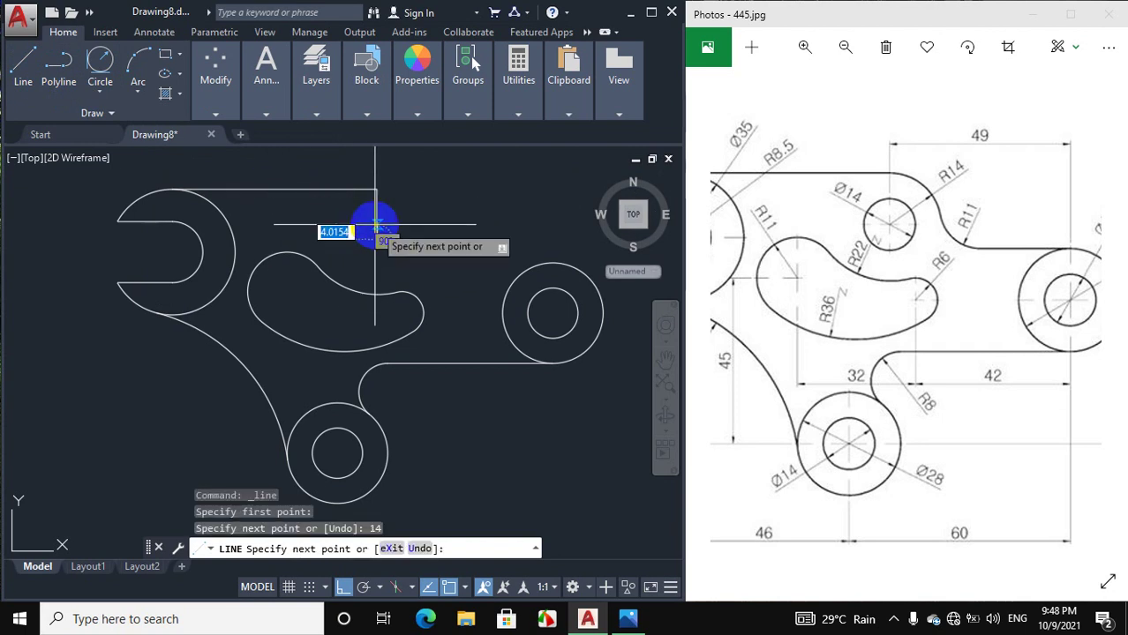
right_click(461, 173)
left_click(506, 204)
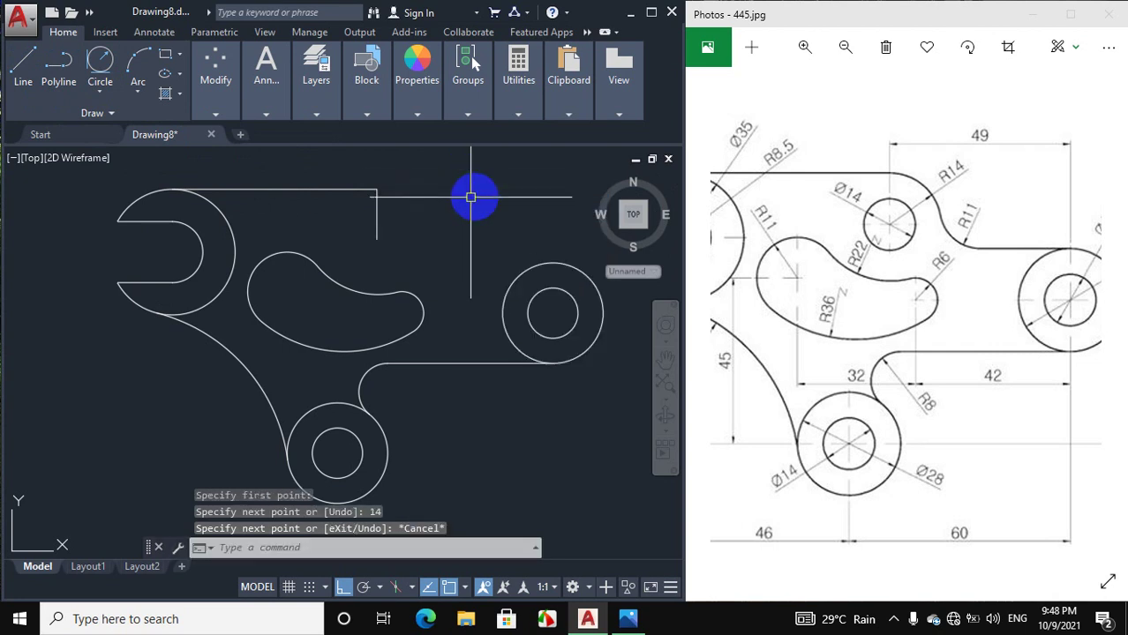
Draw a circle of radius 14 centred on the lower end of the 14 long vertical line.
scroll(368, 240, "up", 2)
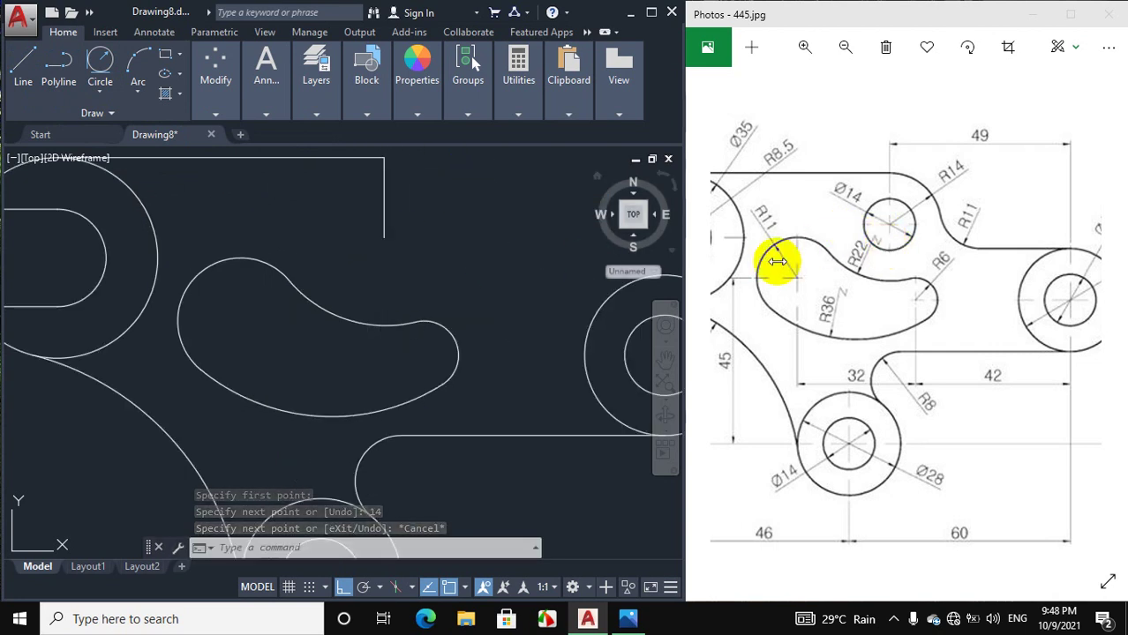
left_click(107, 100)
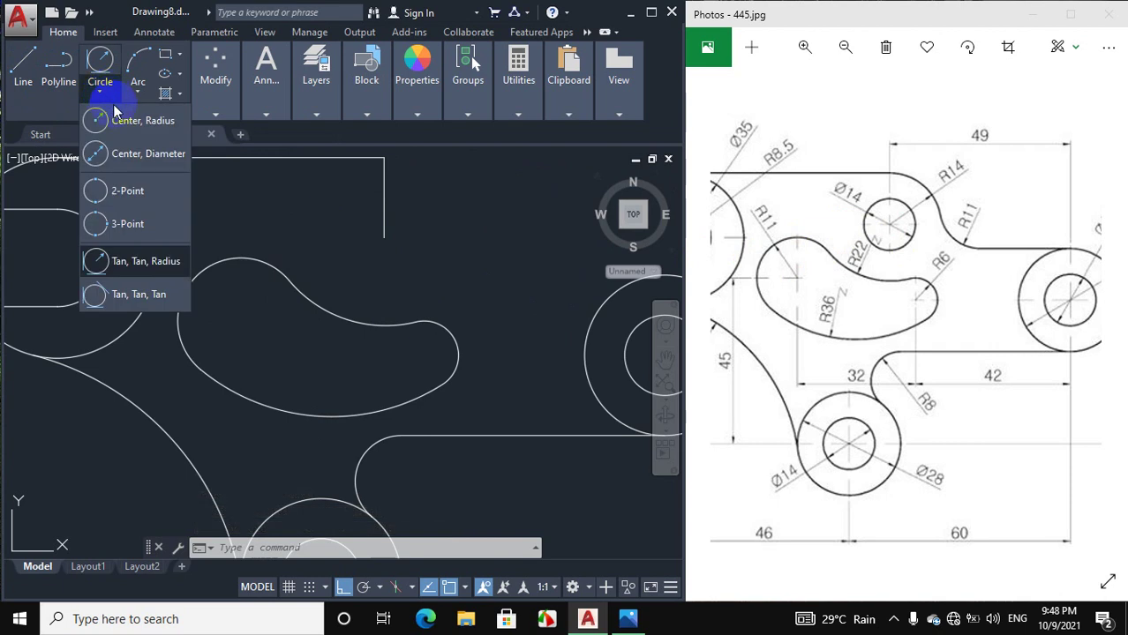
left_click(111, 115)
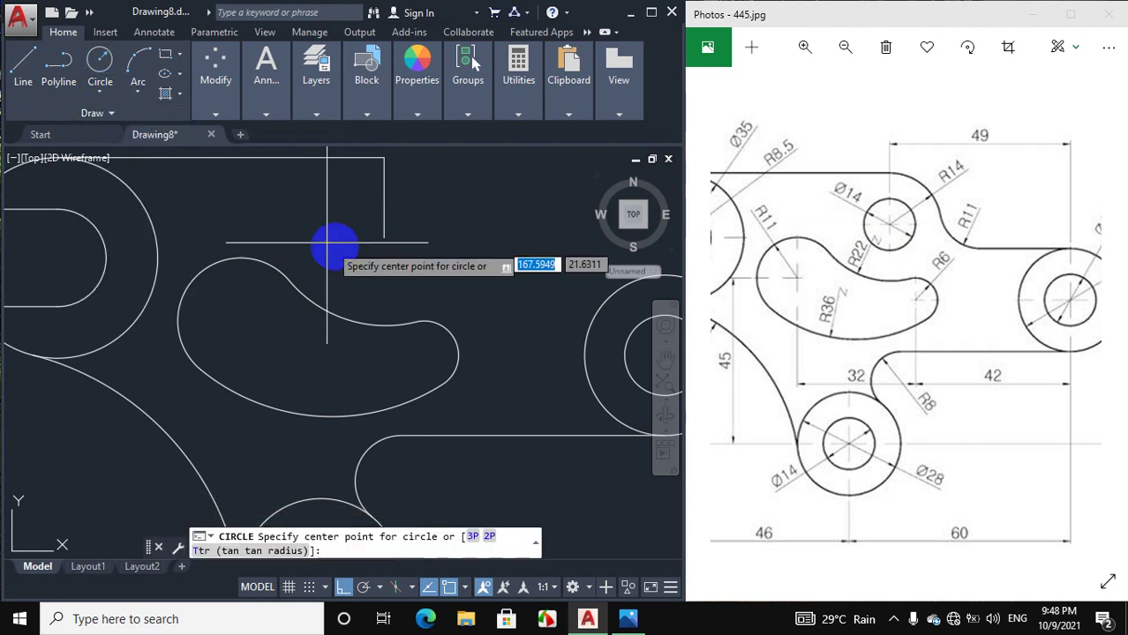
left_click(384, 237)
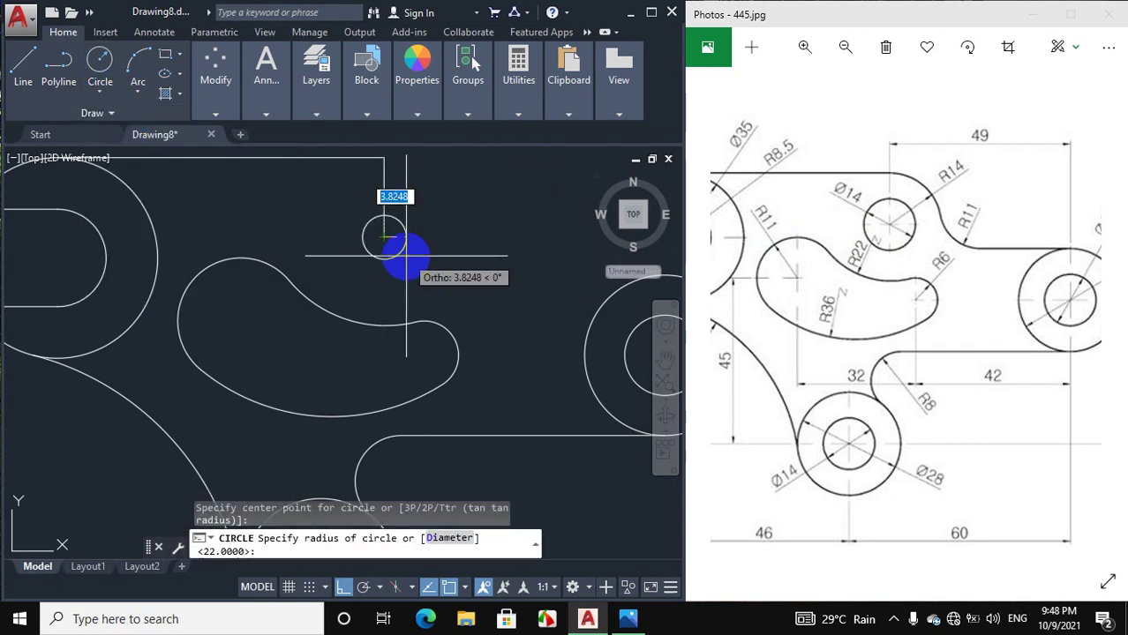
key("Return")
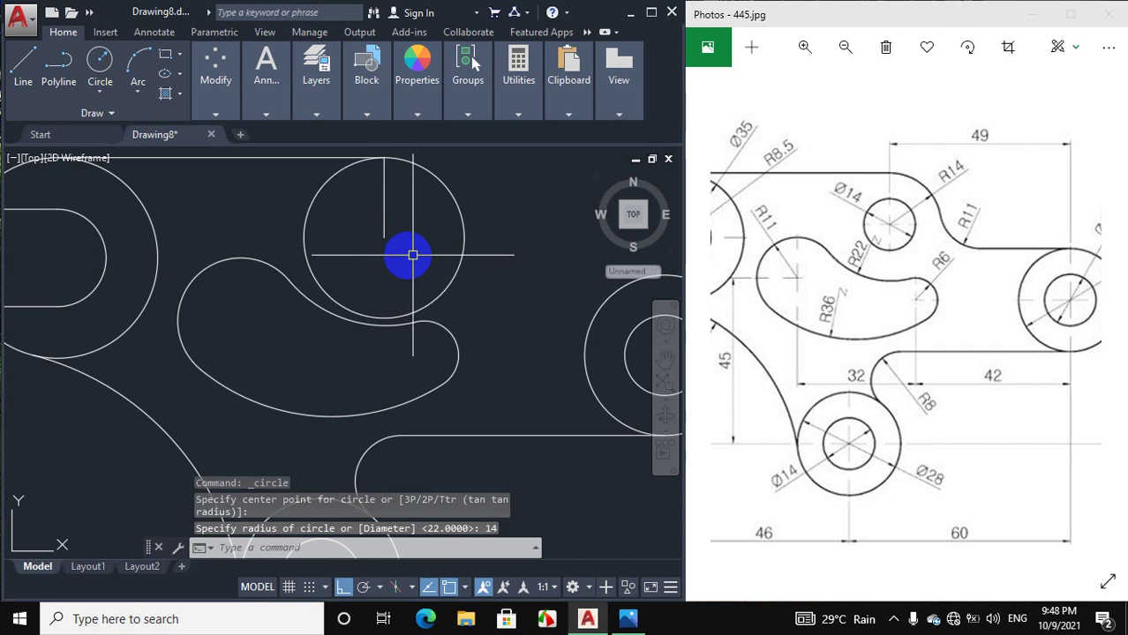
Draw a hole circle of diameter 14 concentric with the upper radius 14 circle.
left_click(111, 99)
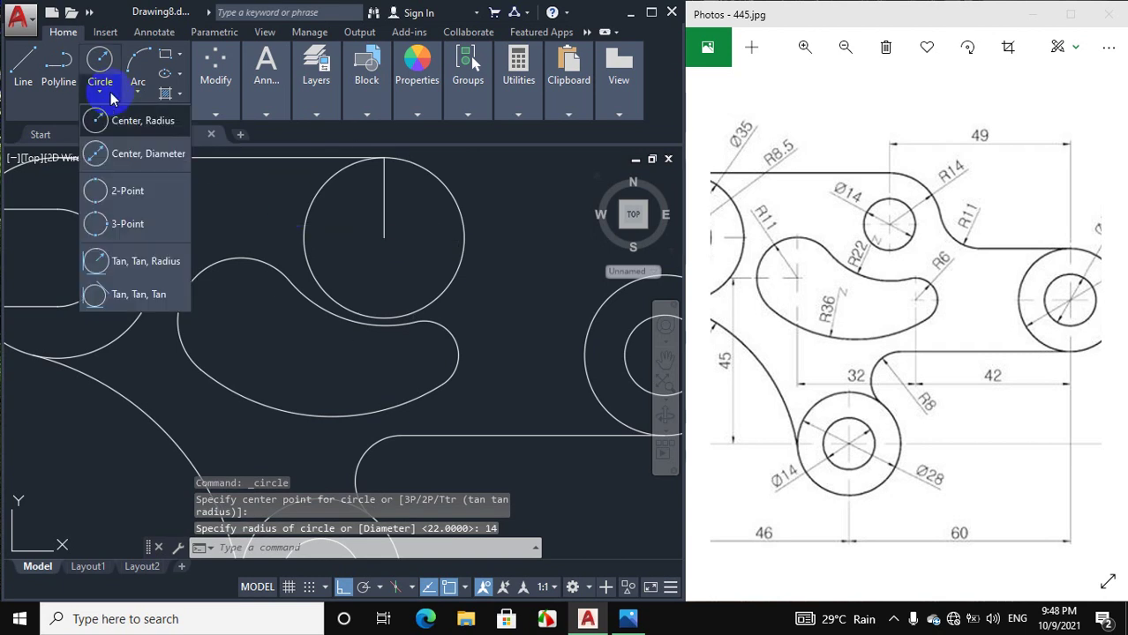
left_click(116, 155)
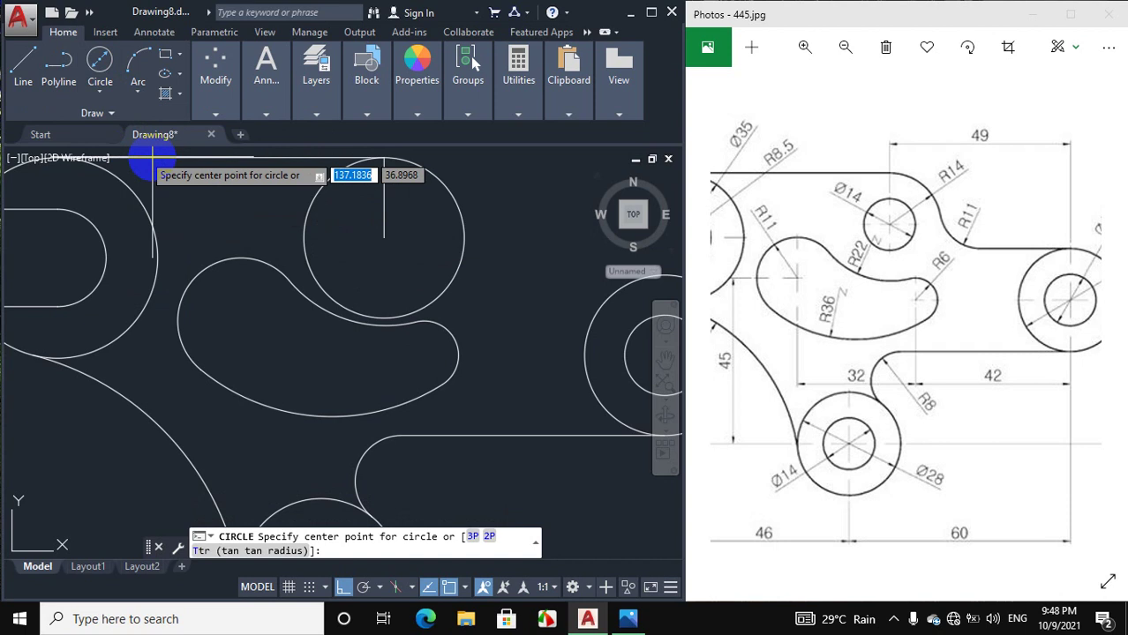
left_click(384, 237)
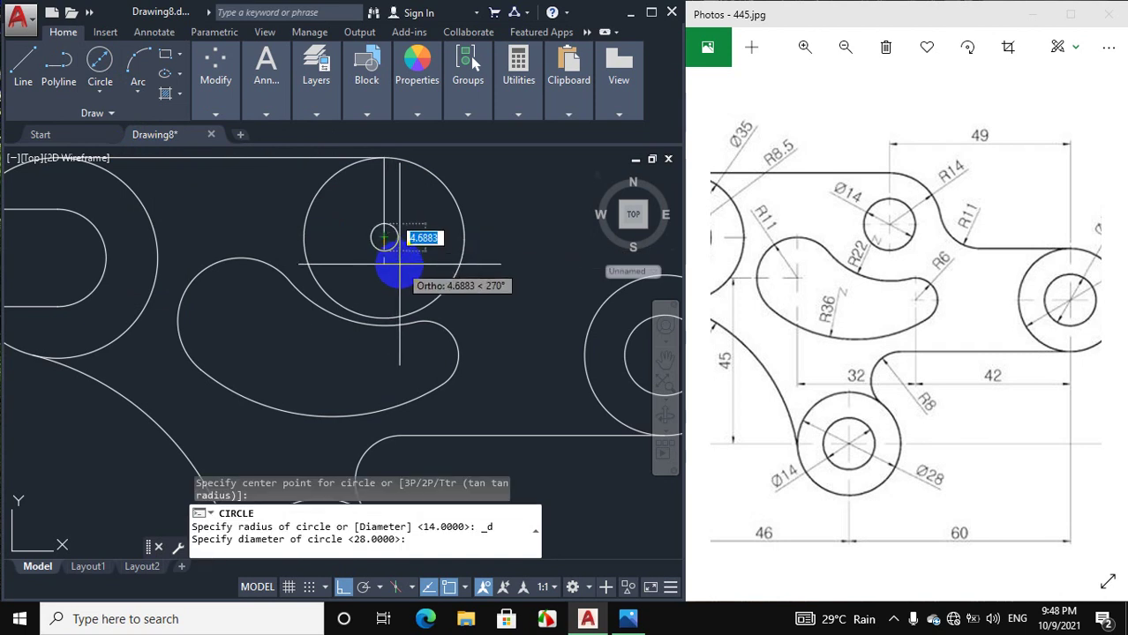
type("14")
key("Return")
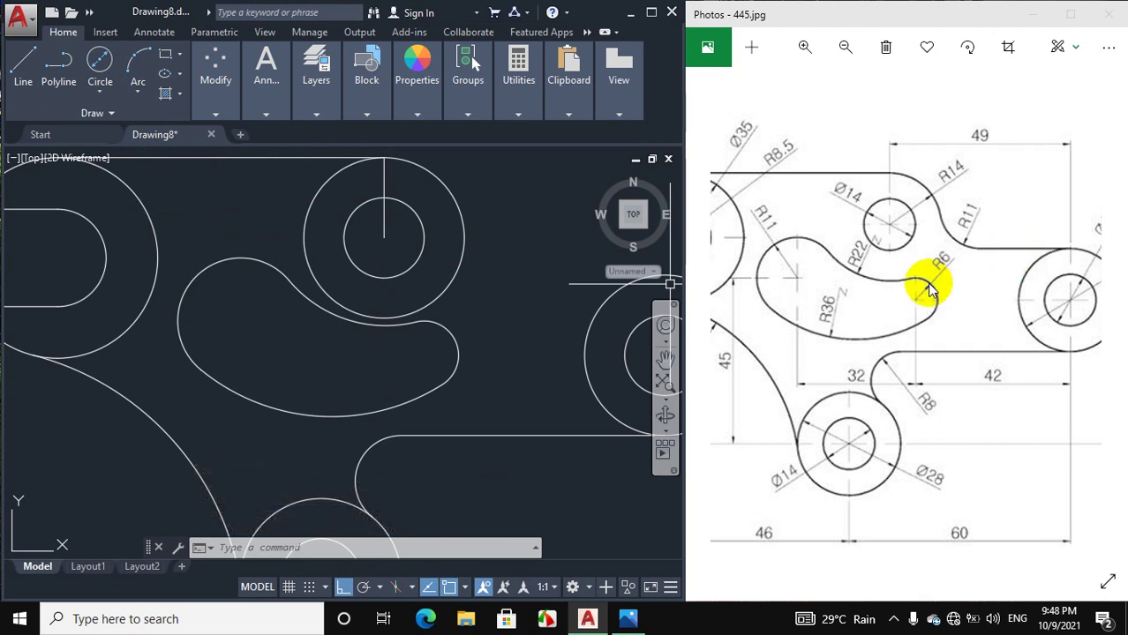
Draw a horizontal line leftward from the top quadrant of the right-hand boss's outer circle, ending short of the upper boss.
scroll(932, 283, "down", 1)
scroll(559, 301, "down", 4)
left_click(31, 57)
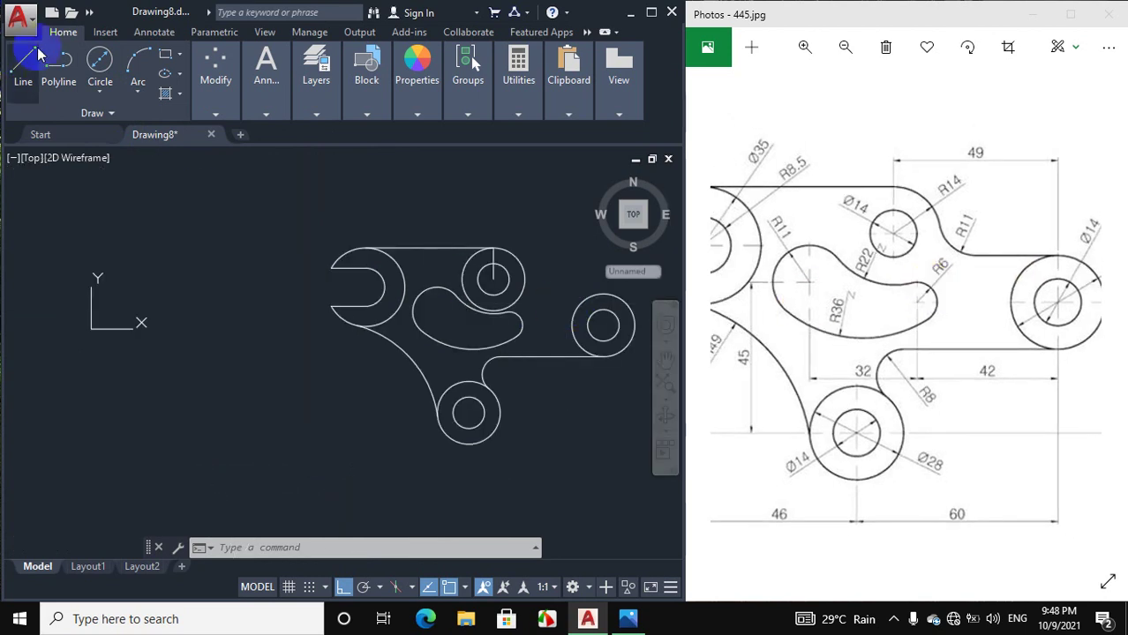
scroll(603, 316, "up", 2)
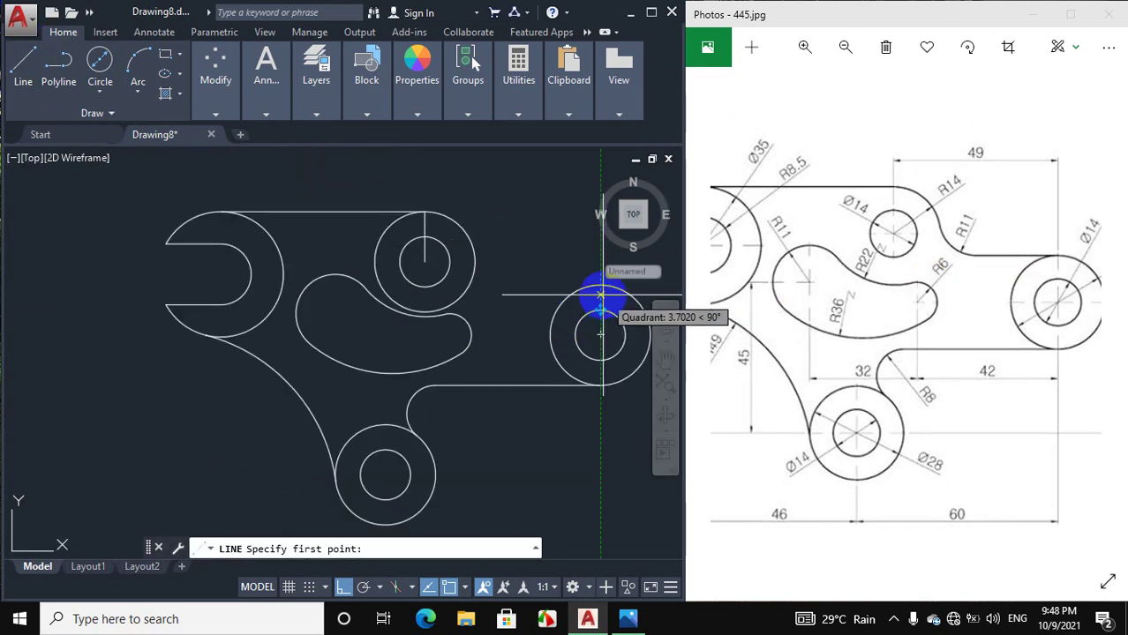
left_click(601, 285)
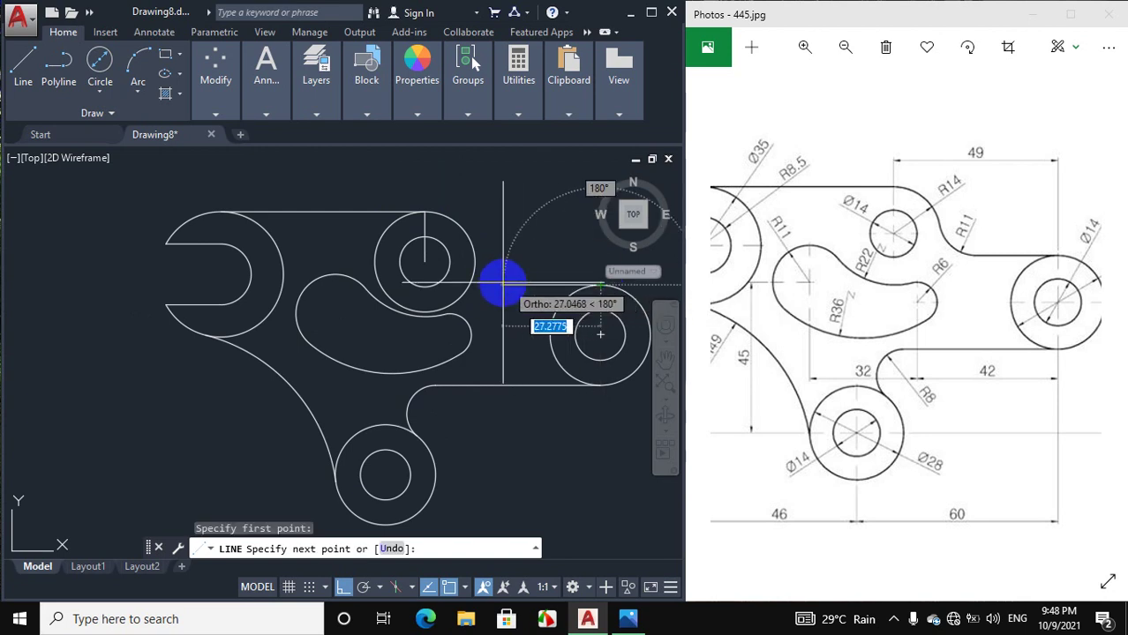
left_click(493, 281)
right_click(504, 241)
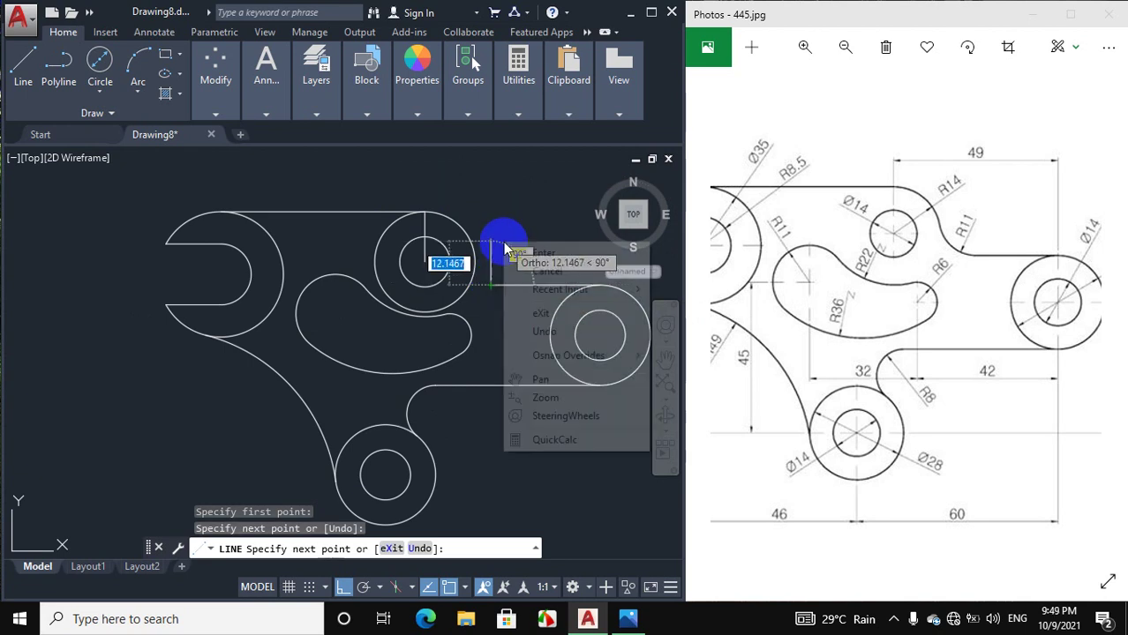
left_click(521, 267)
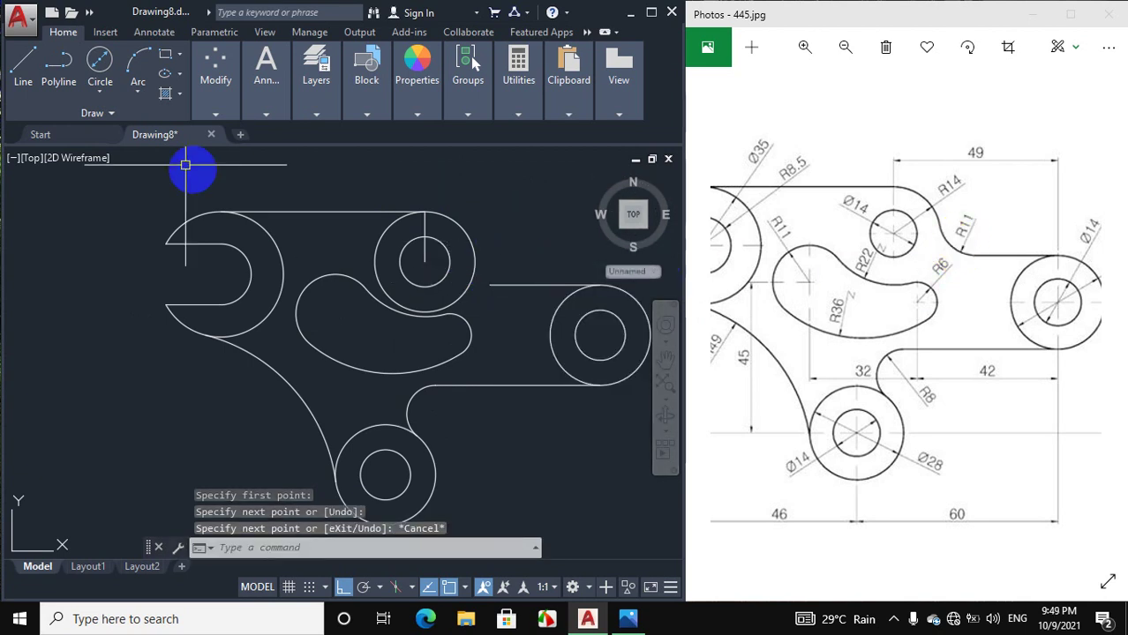
Draw a circle of radius 11 tangent to the right side of the upper radius 14 circle and the short horizontal line.
left_click(100, 93)
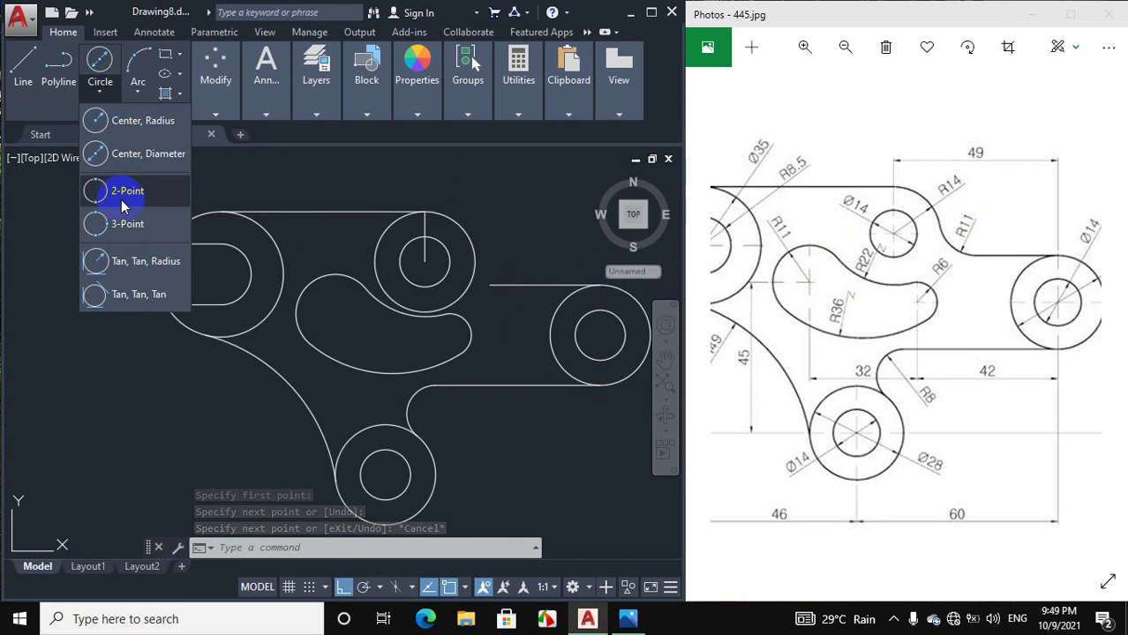
left_click(134, 263)
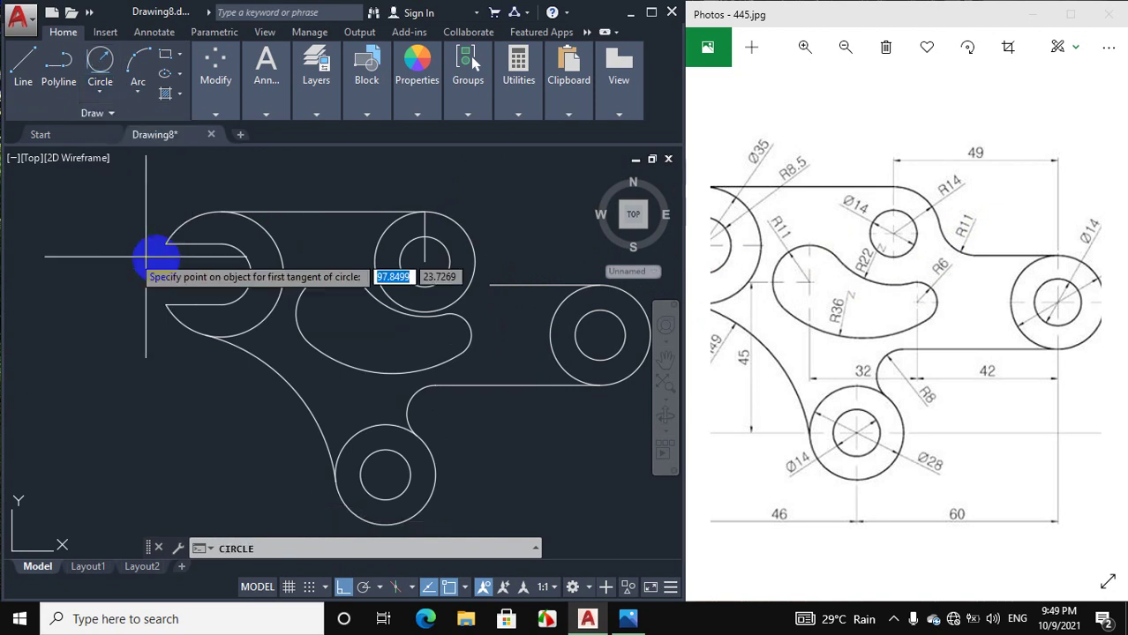
left_click(468, 249)
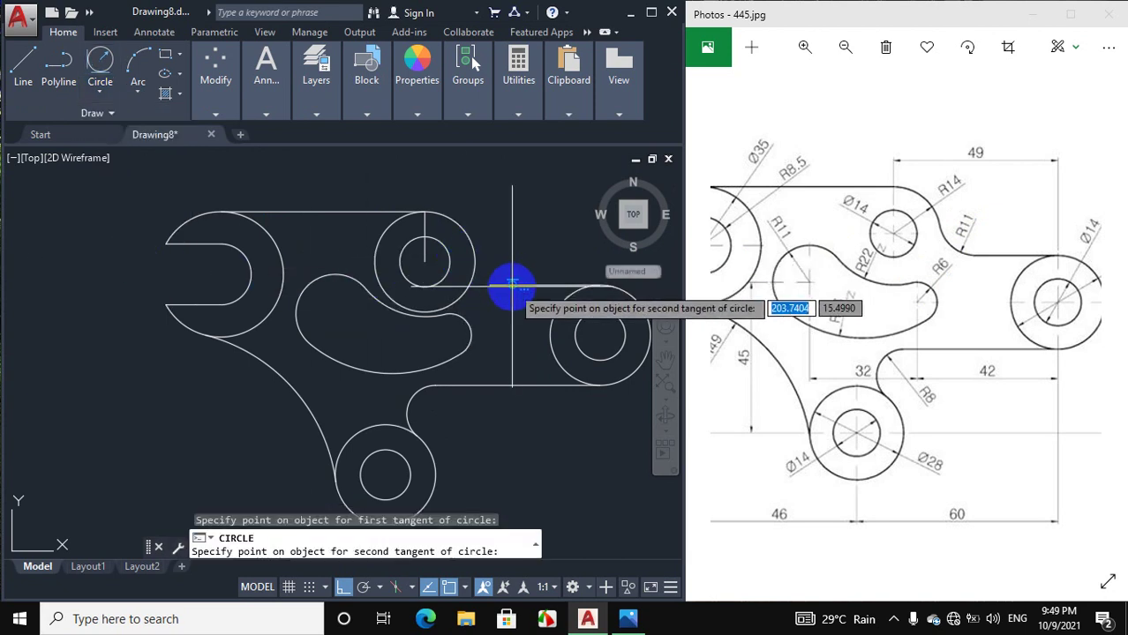
left_click(503, 255)
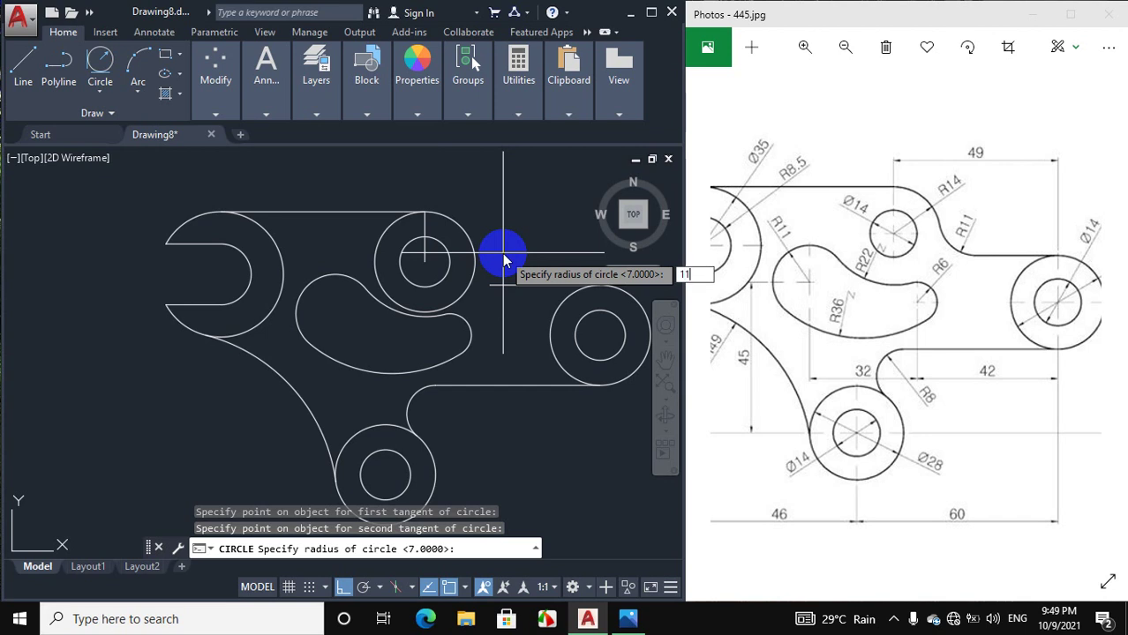
key("Return")
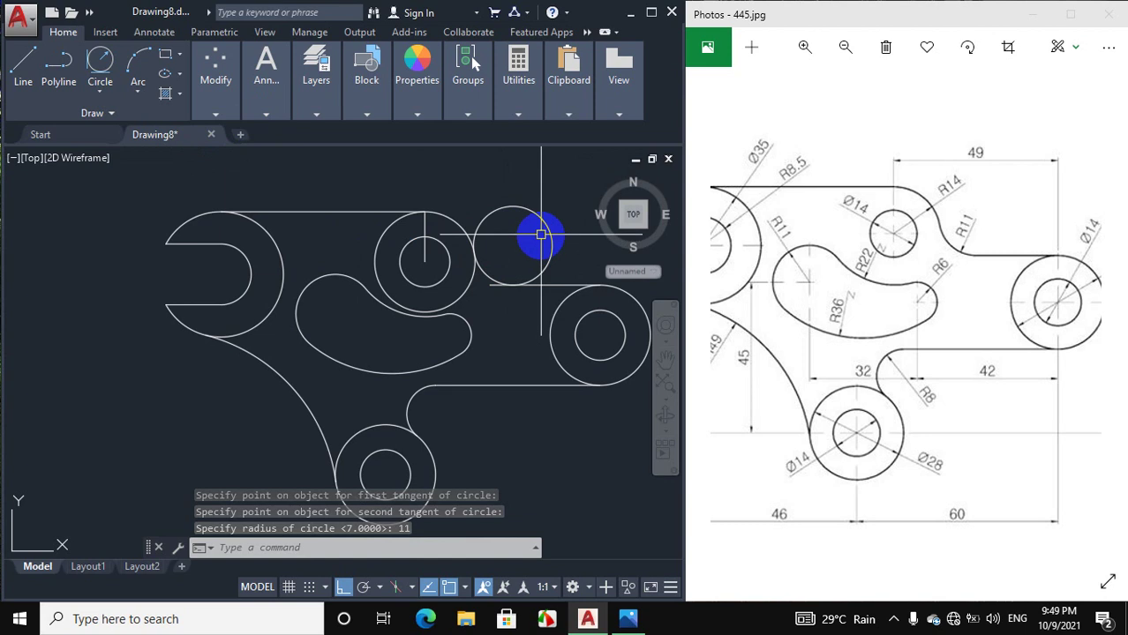
Trim the radius 11 circle to its concave fillet arc and remove the horizontal line's excess stub beyond the tangent point.
scroll(532, 229, "up", 2)
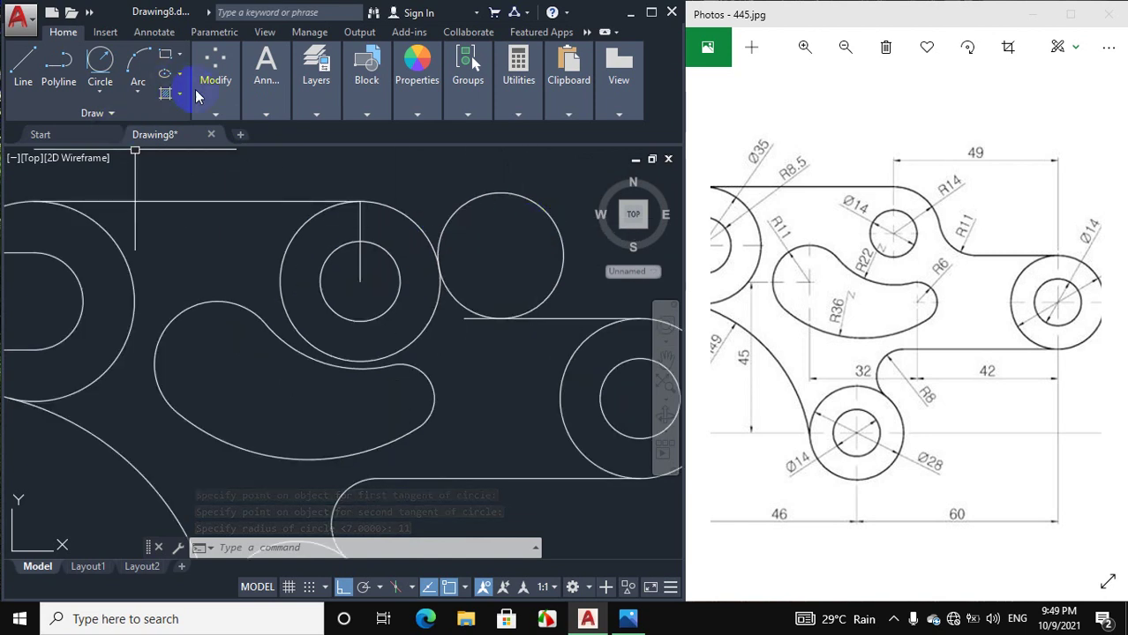
left_click(216, 115)
left_click(334, 135)
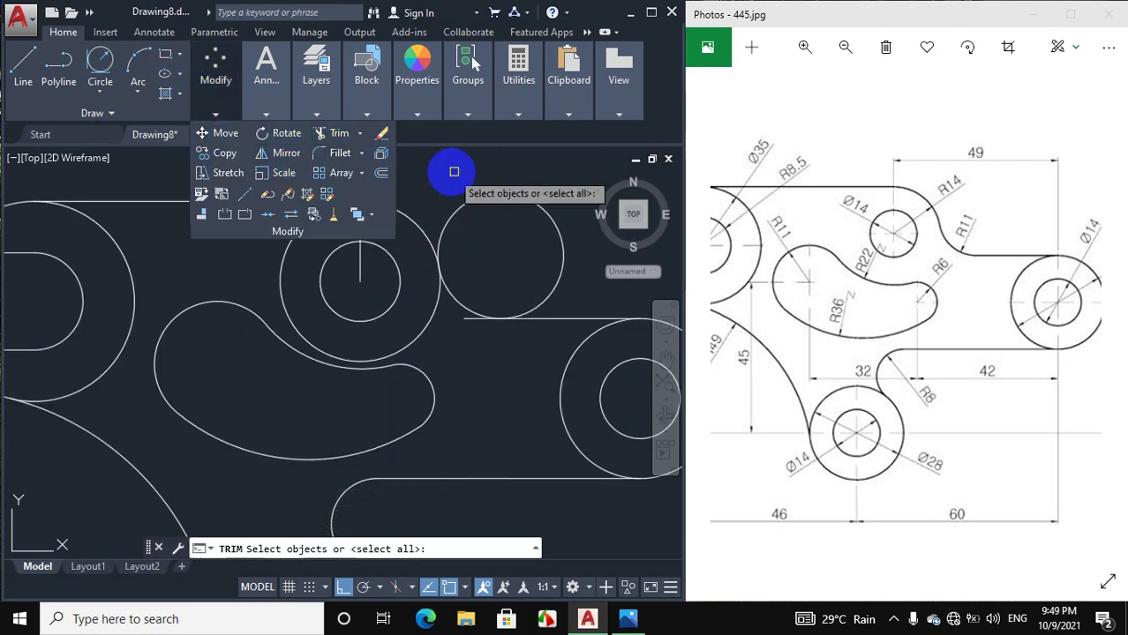
key("Return")
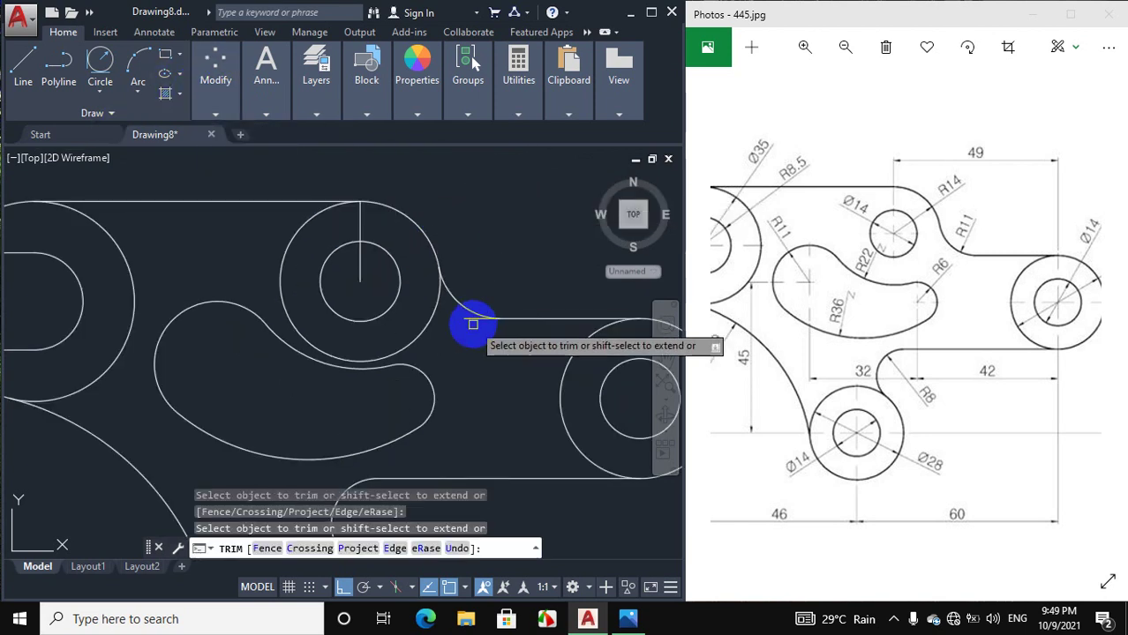
right_click(497, 217)
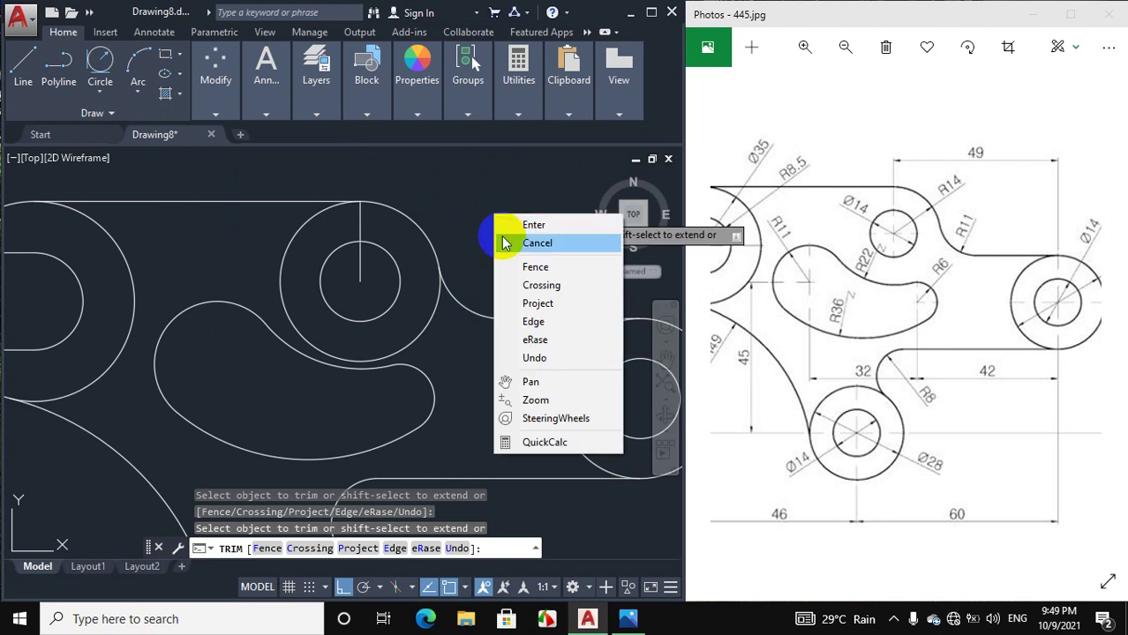
left_click(501, 241)
Trim the inner portion of the upper radius 14 circle, keeping only the arc between the top edge and the radius 11 fillet.
mouse_move(190, 104)
mouse_move(266, 89)
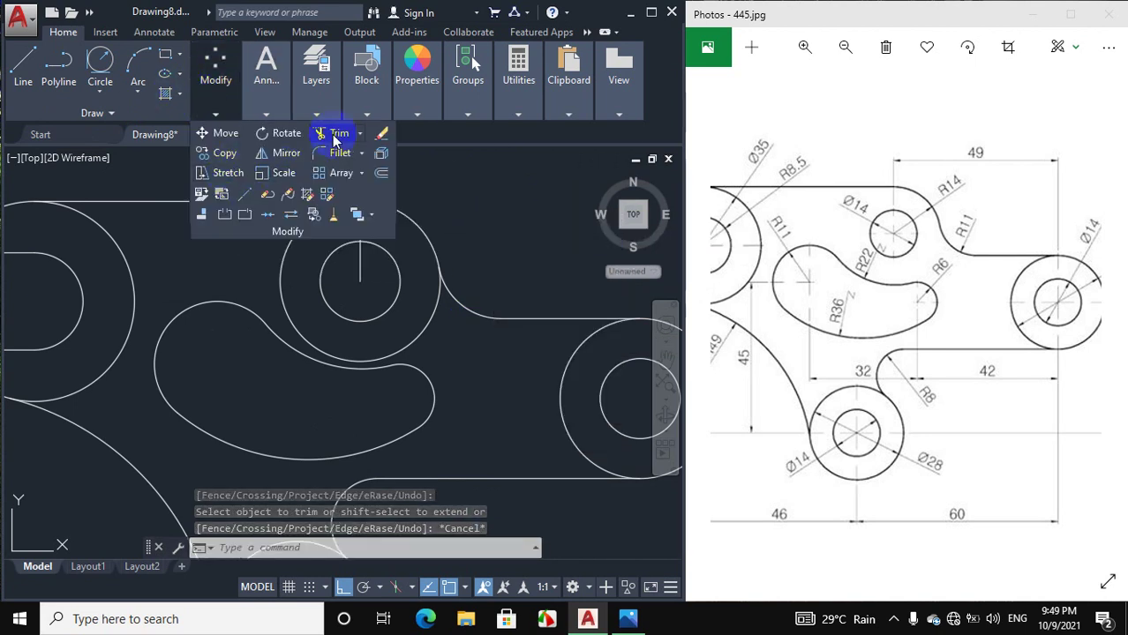
left_click(337, 133)
key("Return")
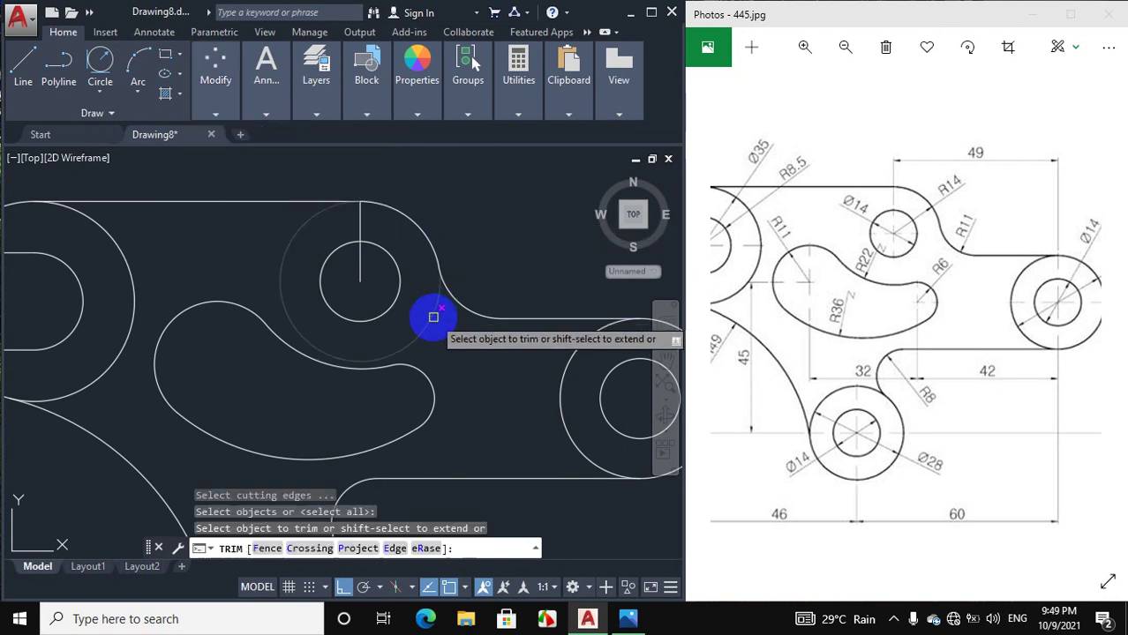
right_click(478, 198)
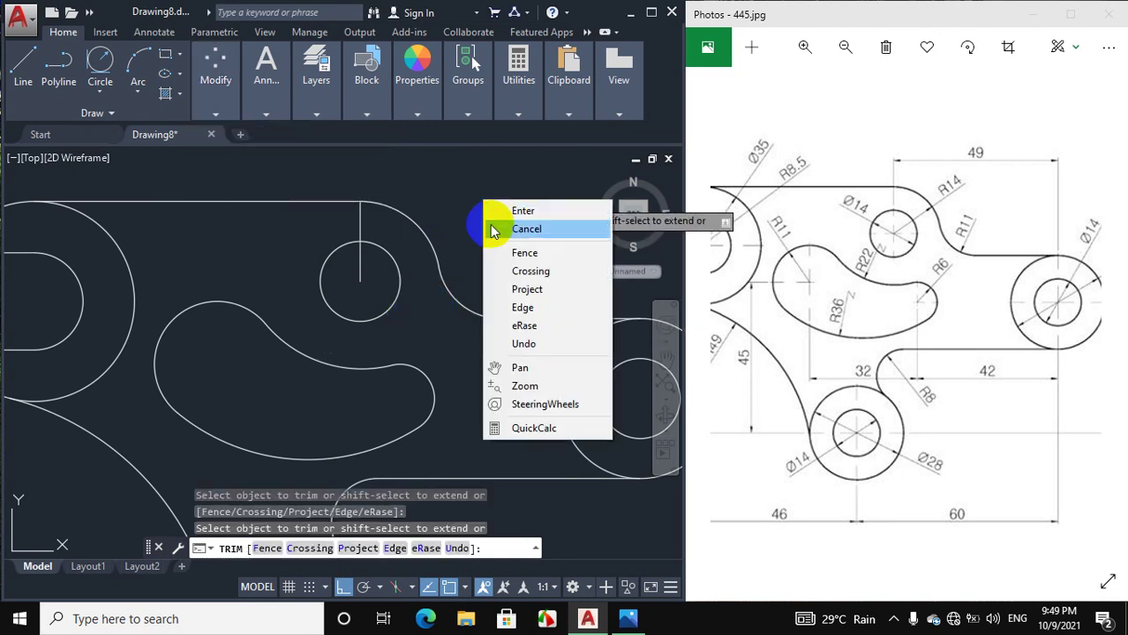
left_click(477, 228)
Erase the vertical construction line running from the top edge to the centre of the upper hole.
left_click(360, 221)
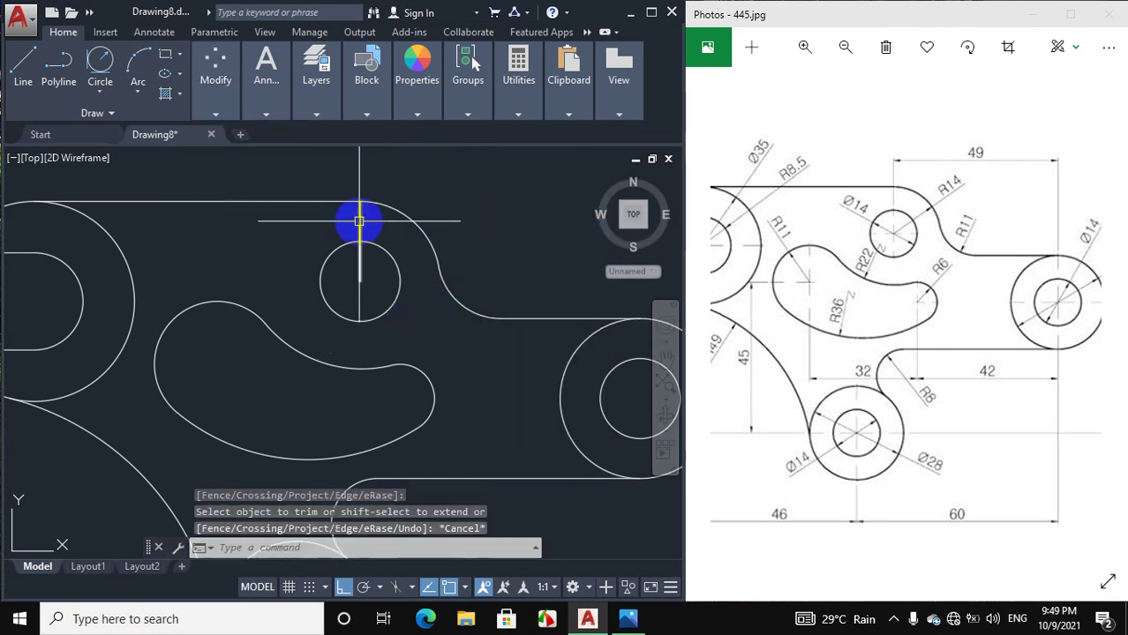
right_click(459, 182)
left_click(479, 285)
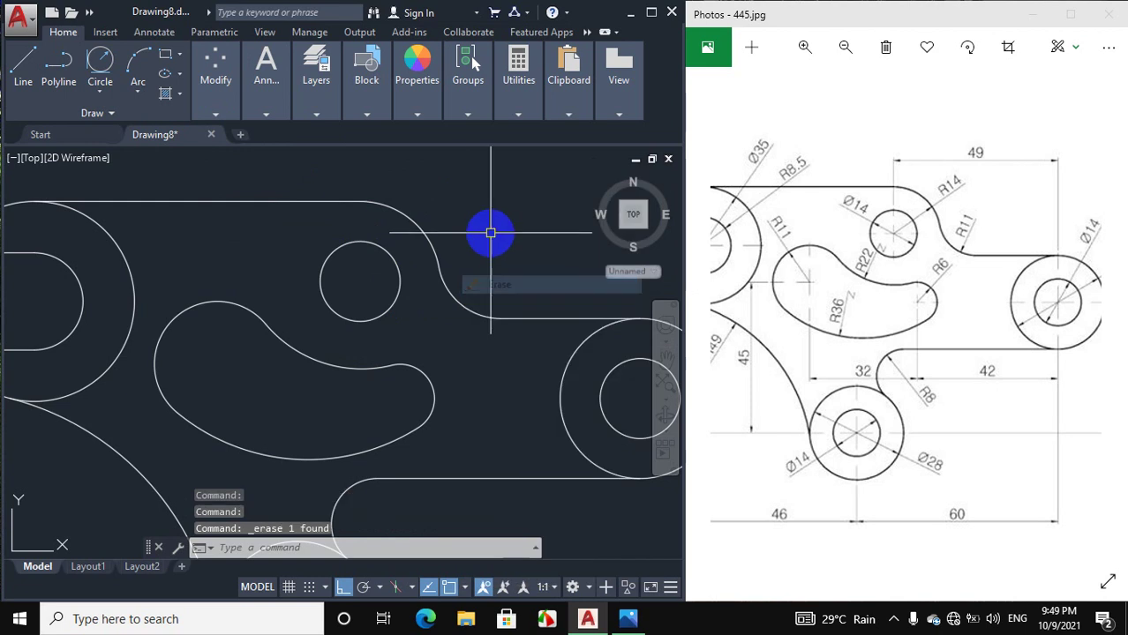
Compare the whole bracket outline, its holes and curved slot with the dimensioned reference image of exercise 231.
scroll(491, 232, "down", 4)
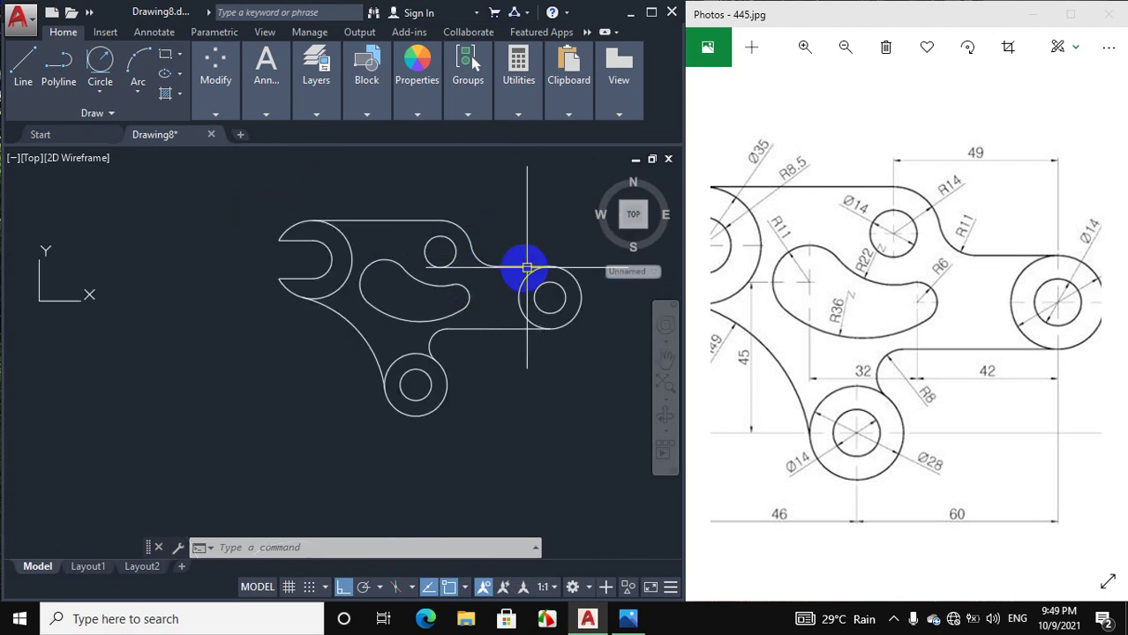
scroll(848, 274, "down", 4)
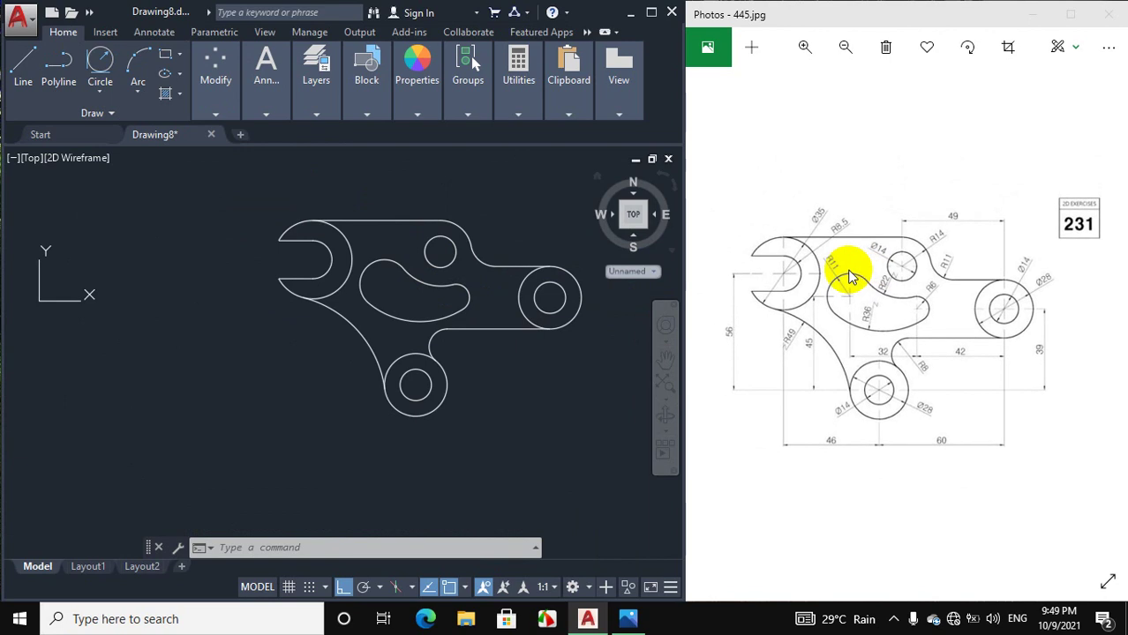
scroll(569, 251, "up", 2)
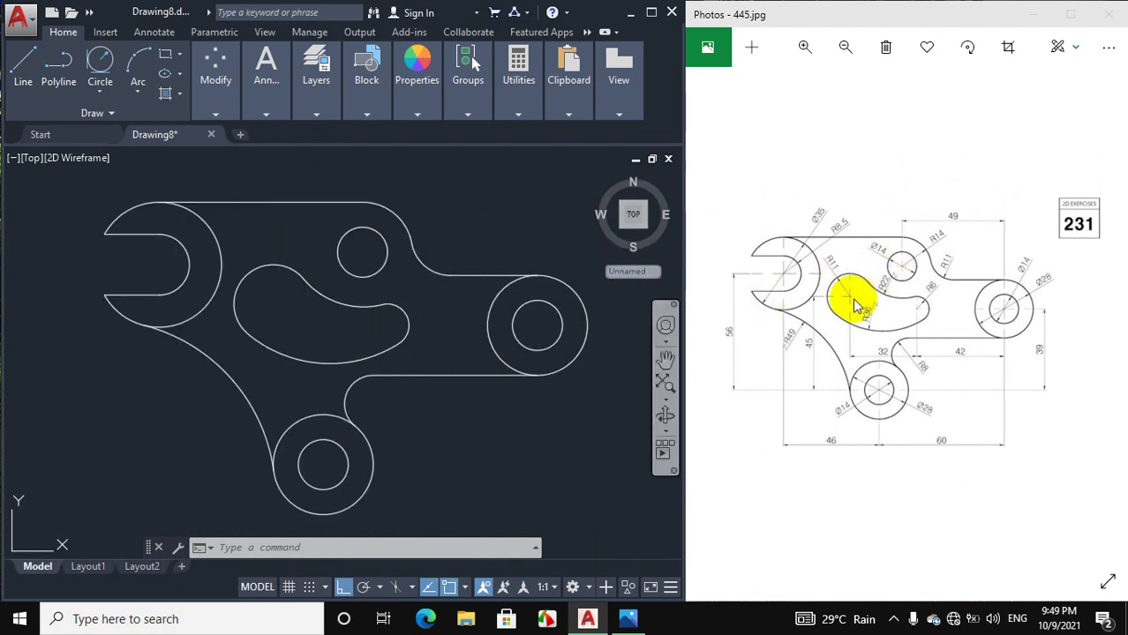
scroll(928, 295, "up", 1)
scroll(927, 301, "down", 1)
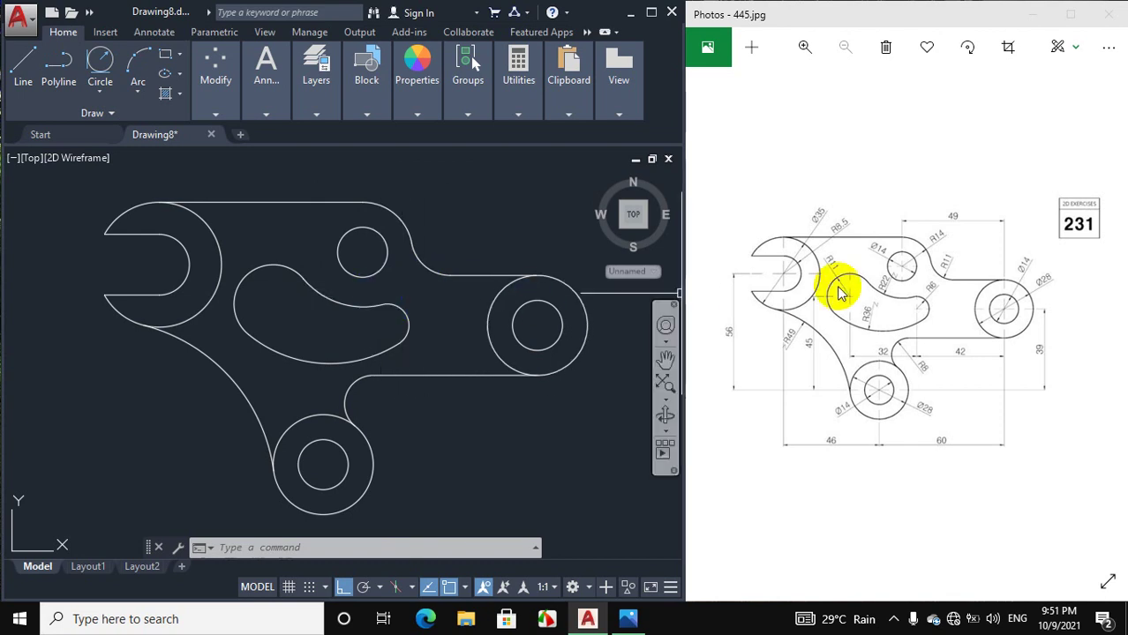
scroll(914, 300, "up", 2)
scroll(913, 300, "down", 2)
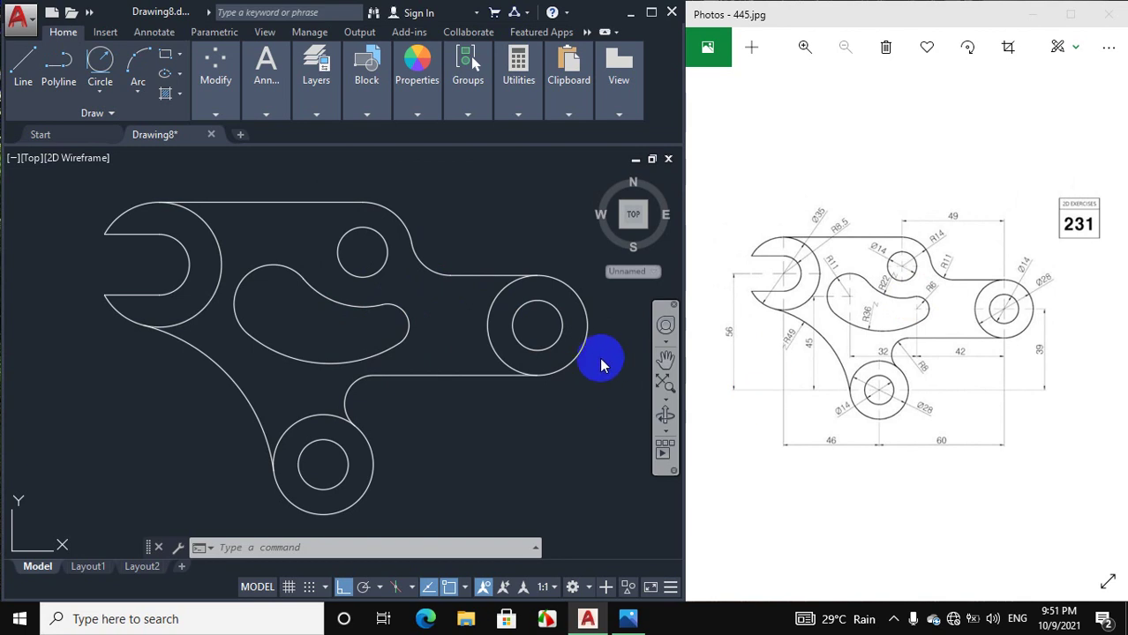
scroll(605, 355, "down", 2)
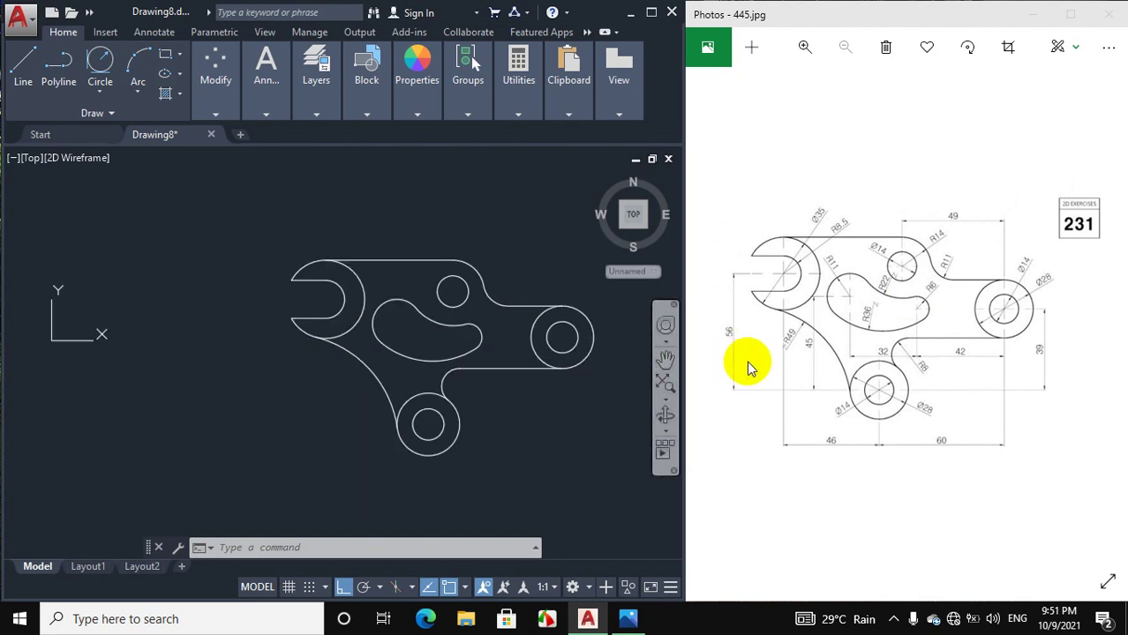